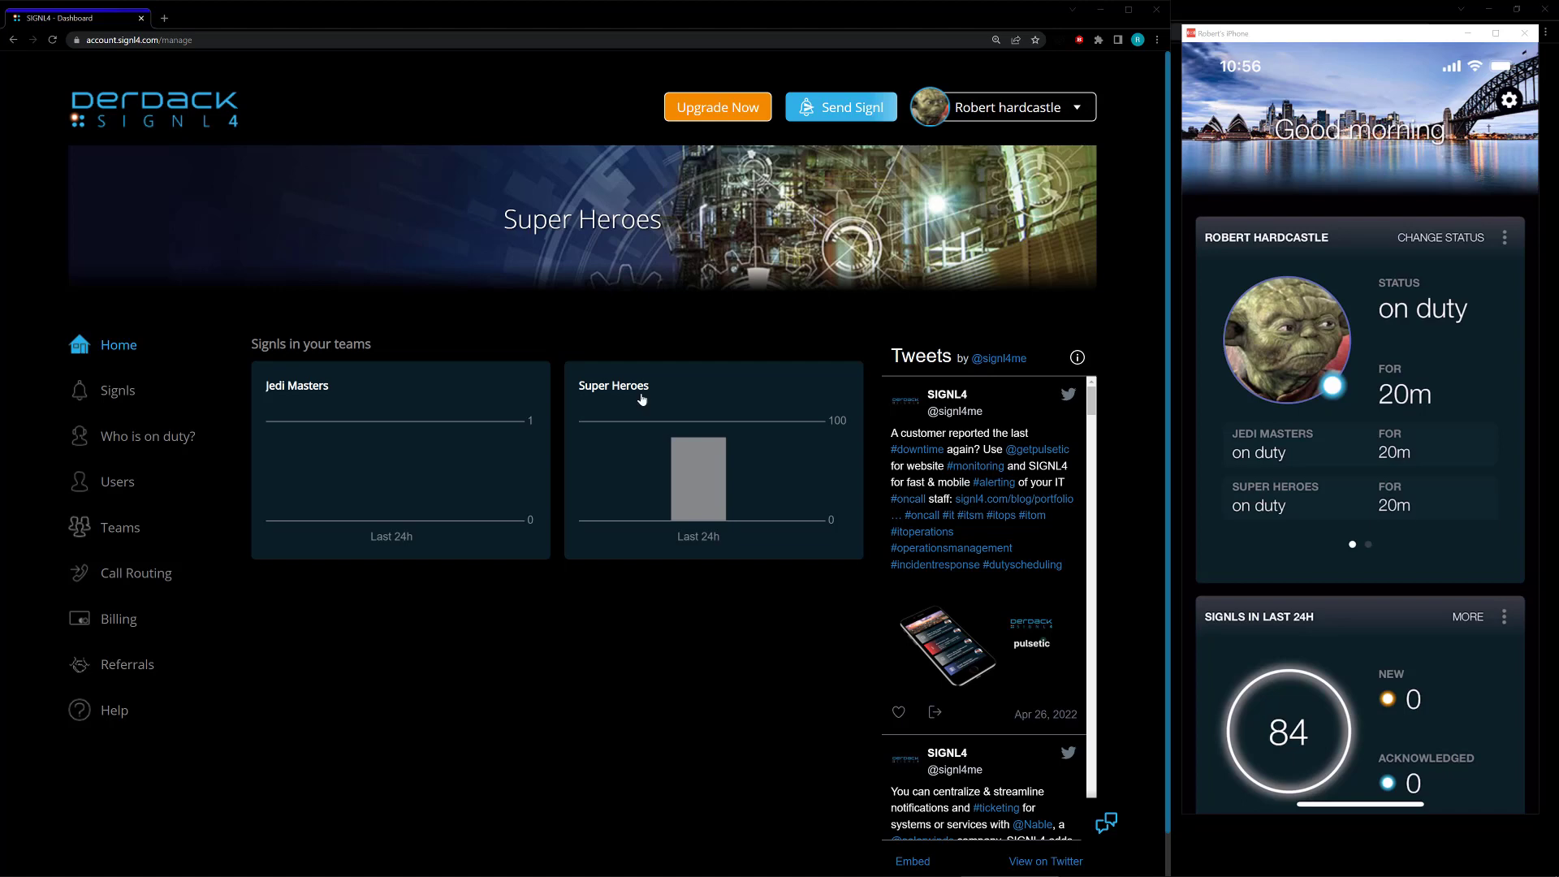
- Open the team's categories and review the Database category's colour, symbol and matching keywords
{"action": "left_click", "coordinate": [118, 527]}
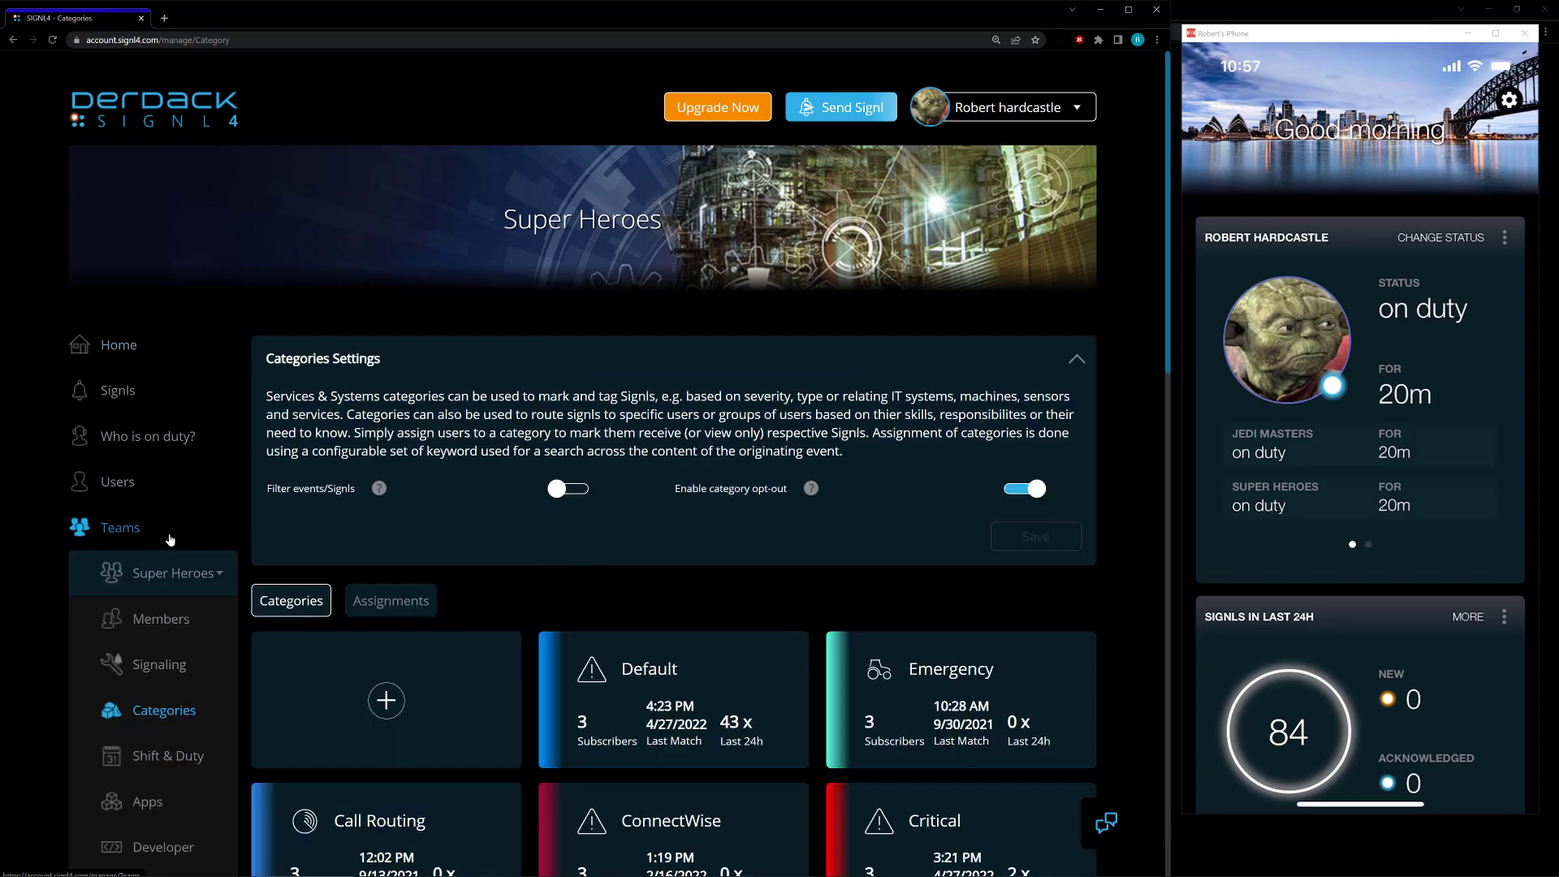
{"action": "scroll", "coordinate": [559, 508], "scroll_direction": "down", "scroll_amount": 3}
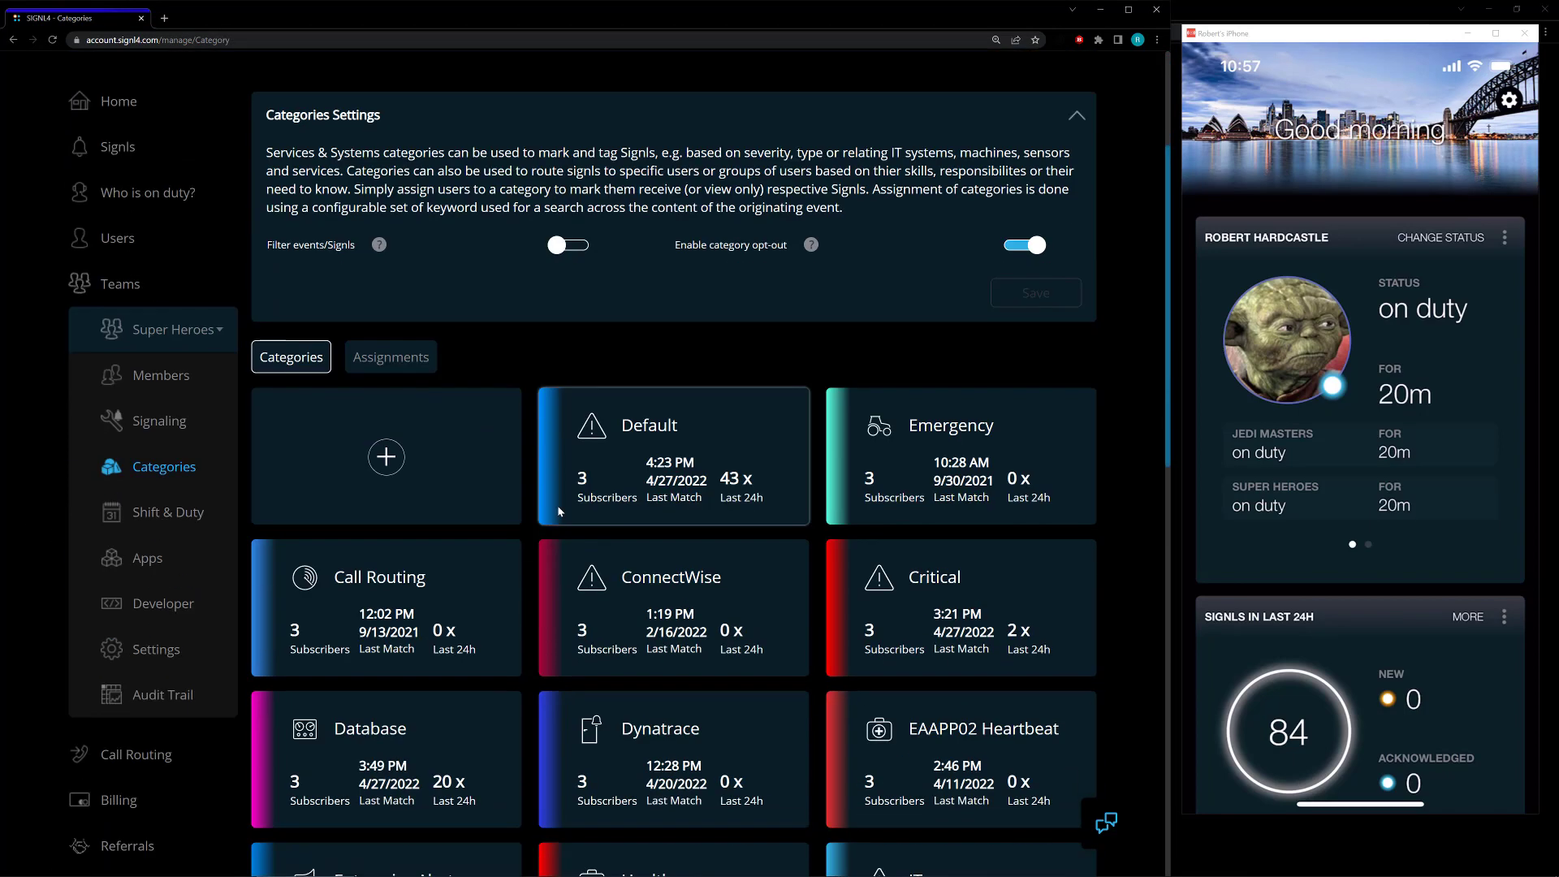
{"action": "scroll", "coordinate": [626, 462], "scroll_direction": "down", "scroll_amount": 2}
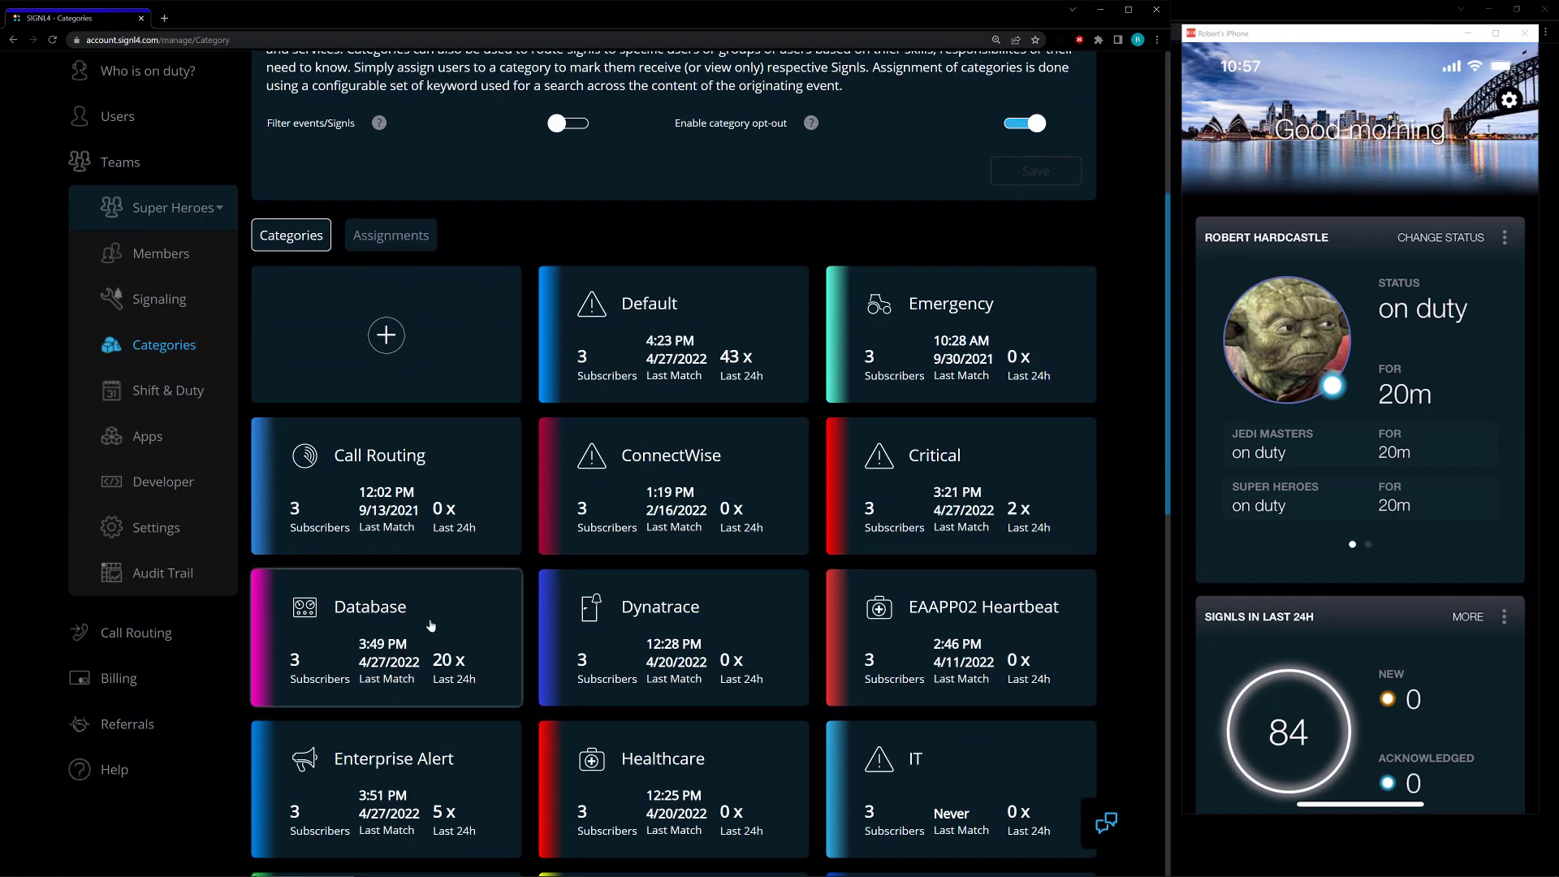
{"action": "left_click", "coordinate": [430, 624]}
{"action": "scroll", "coordinate": [573, 489], "scroll_direction": "down", "scroll_amount": 2}
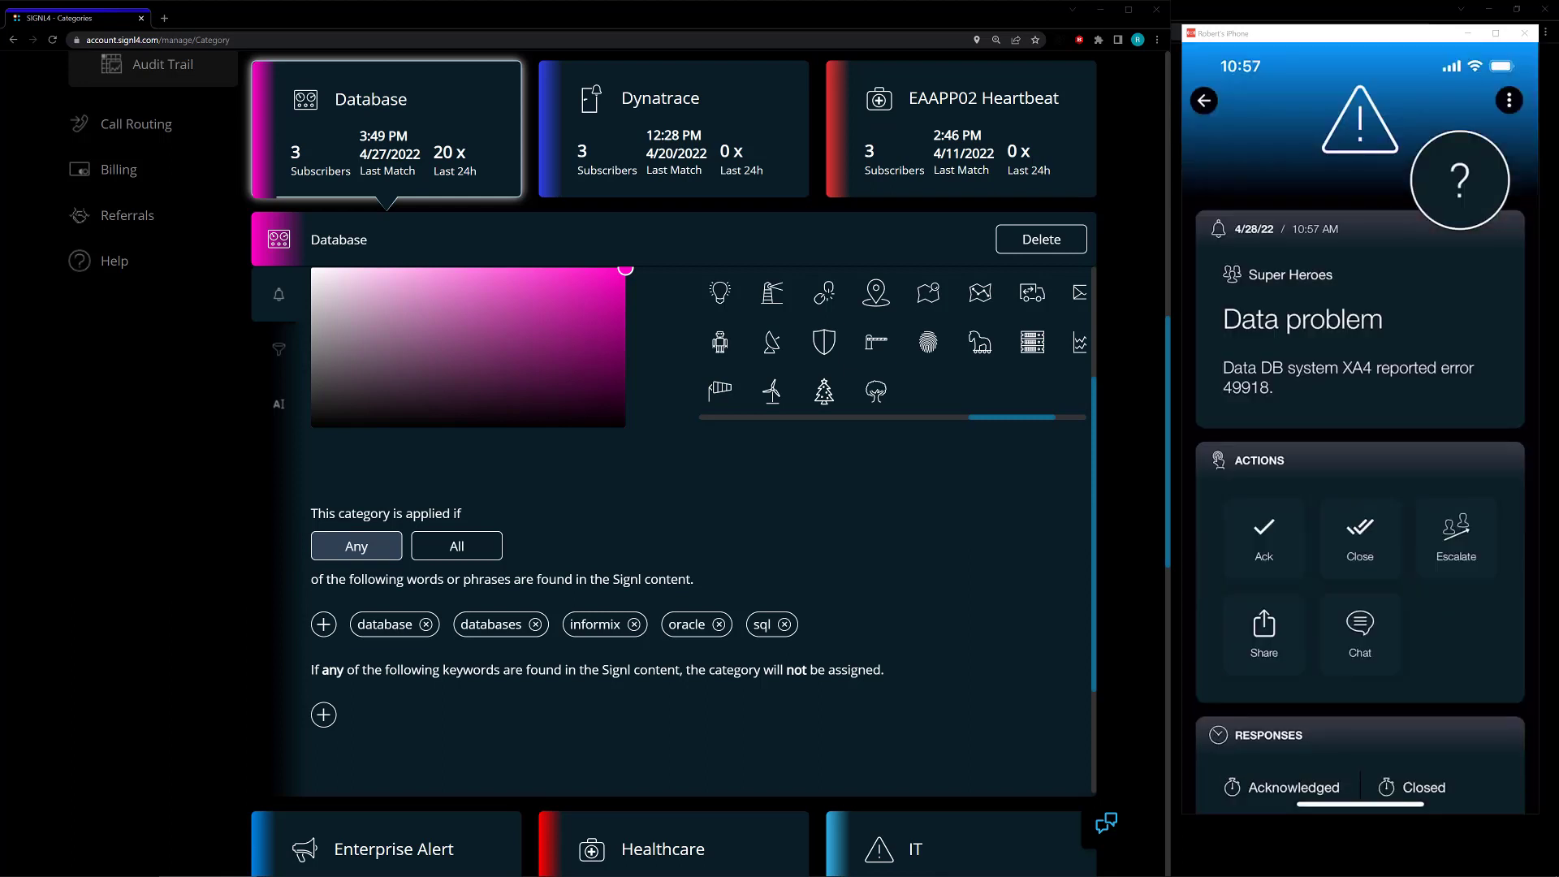
{"action": "scroll", "coordinate": [1002, 698], "scroll_direction": "up", "scroll_amount": 5}
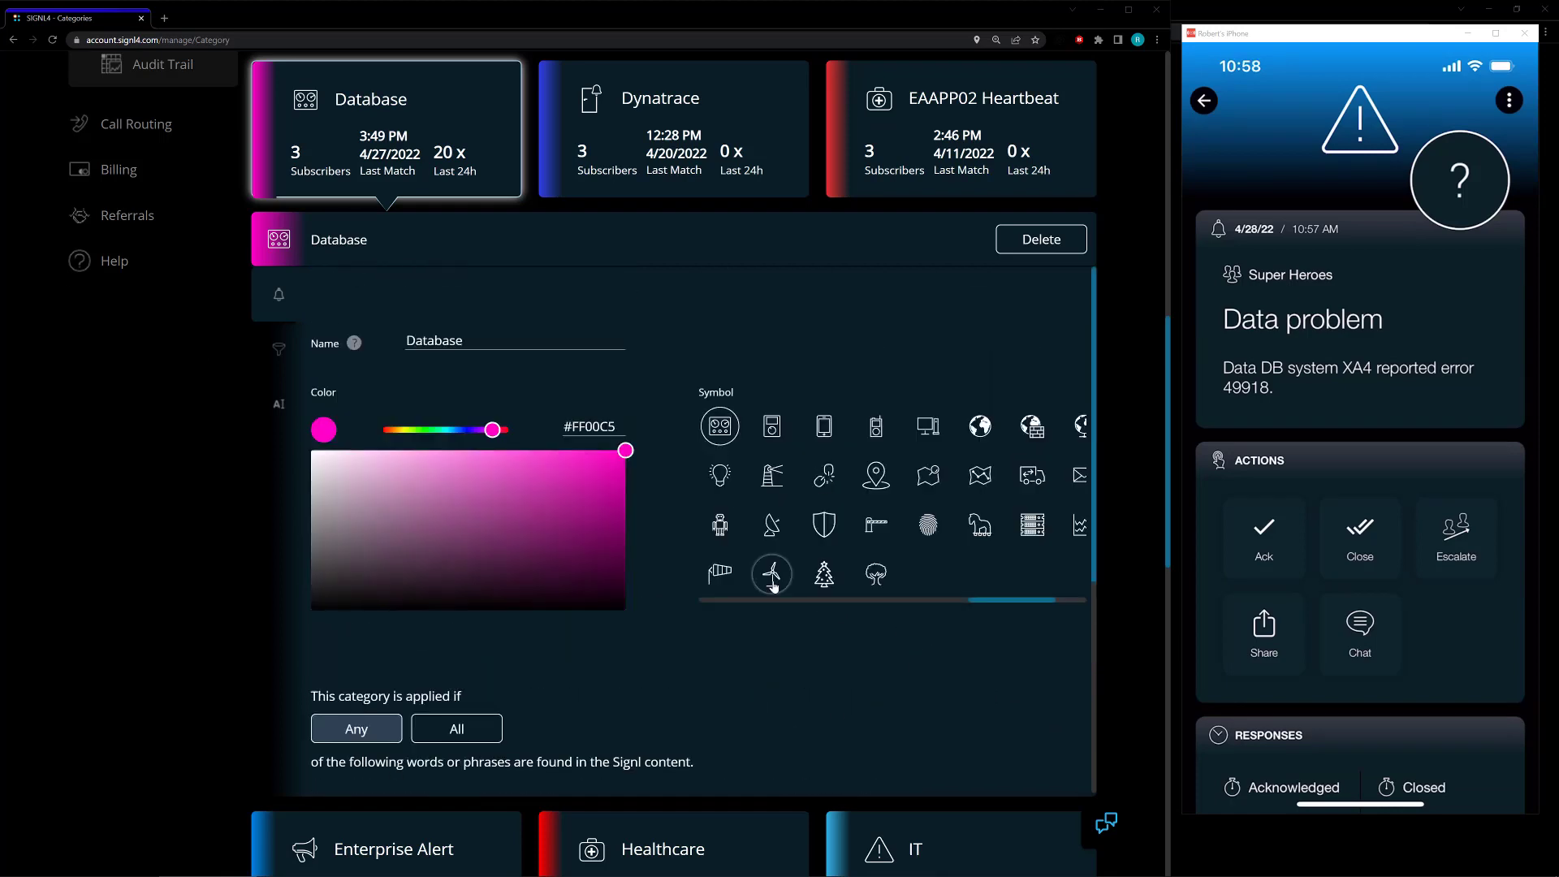
{"action": "scroll", "coordinate": [487, 187], "scroll_direction": "down", "scroll_amount": 2}
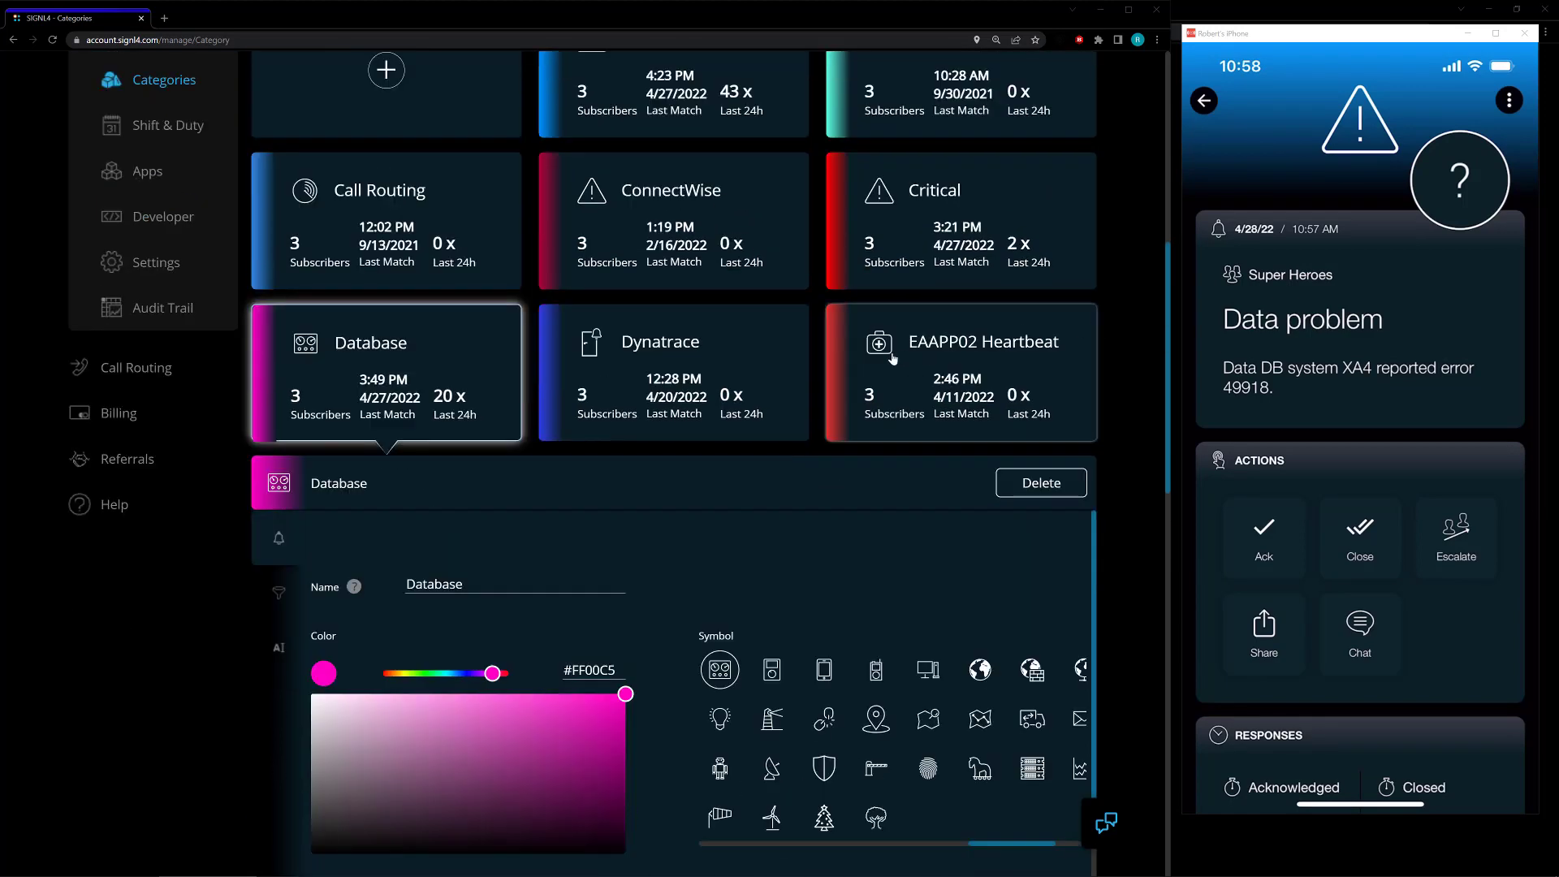
- Open the Signls list in a separate browser tab and check which category the Data problem Signl has
{"action": "scroll", "coordinate": [154, 206], "scroll_direction": "up", "scroll_amount": 3}
{"action": "scroll", "coordinate": [155, 207], "scroll_direction": "up", "scroll_amount": 2}
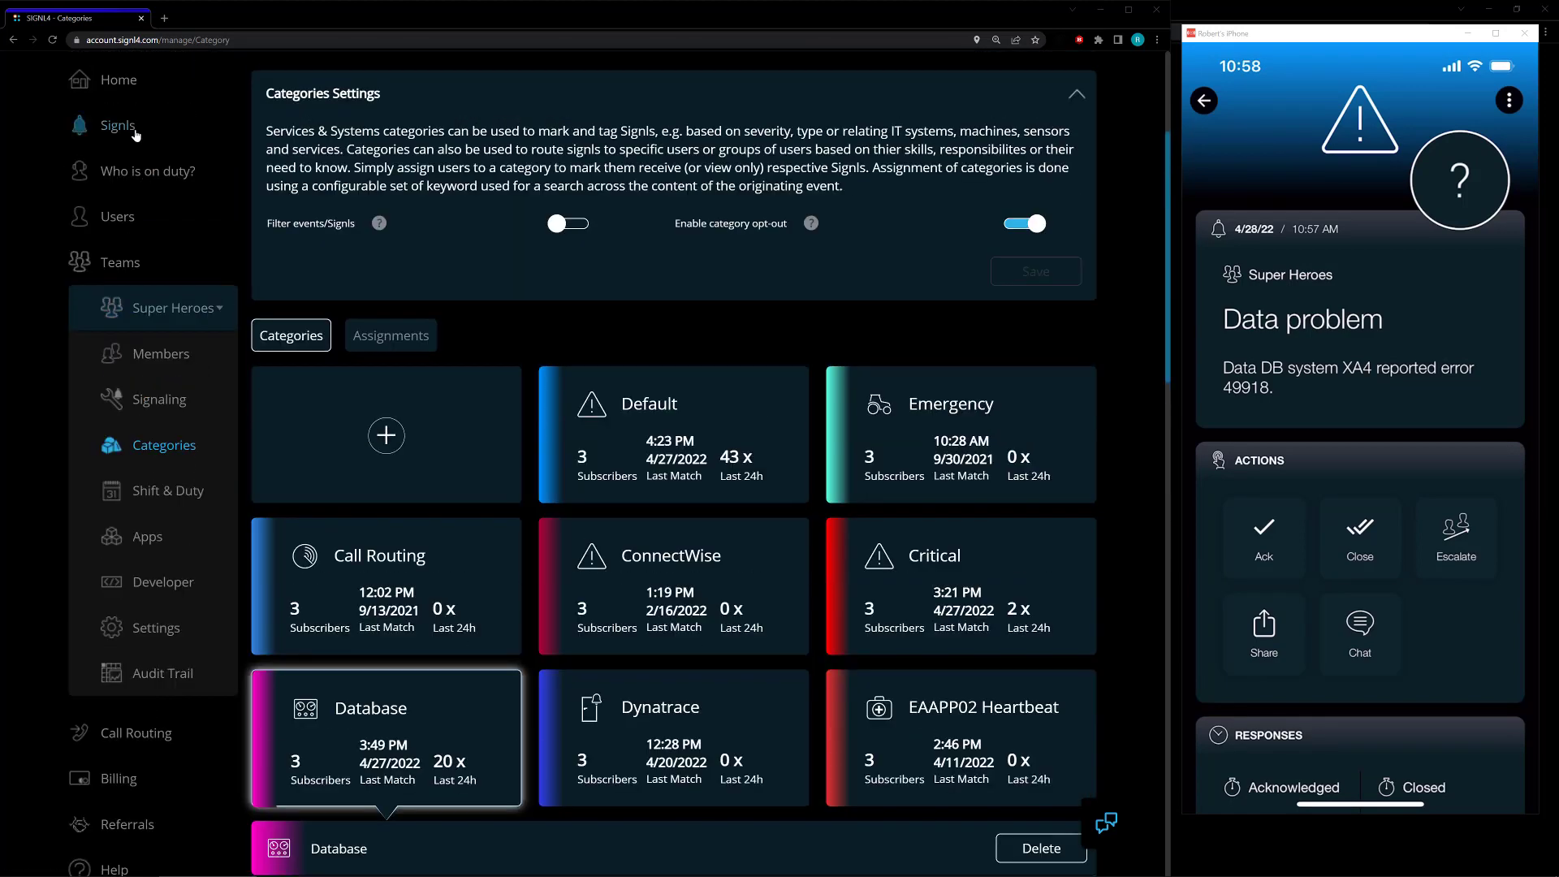
{"action": "middle_click", "coordinate": [118, 125]}
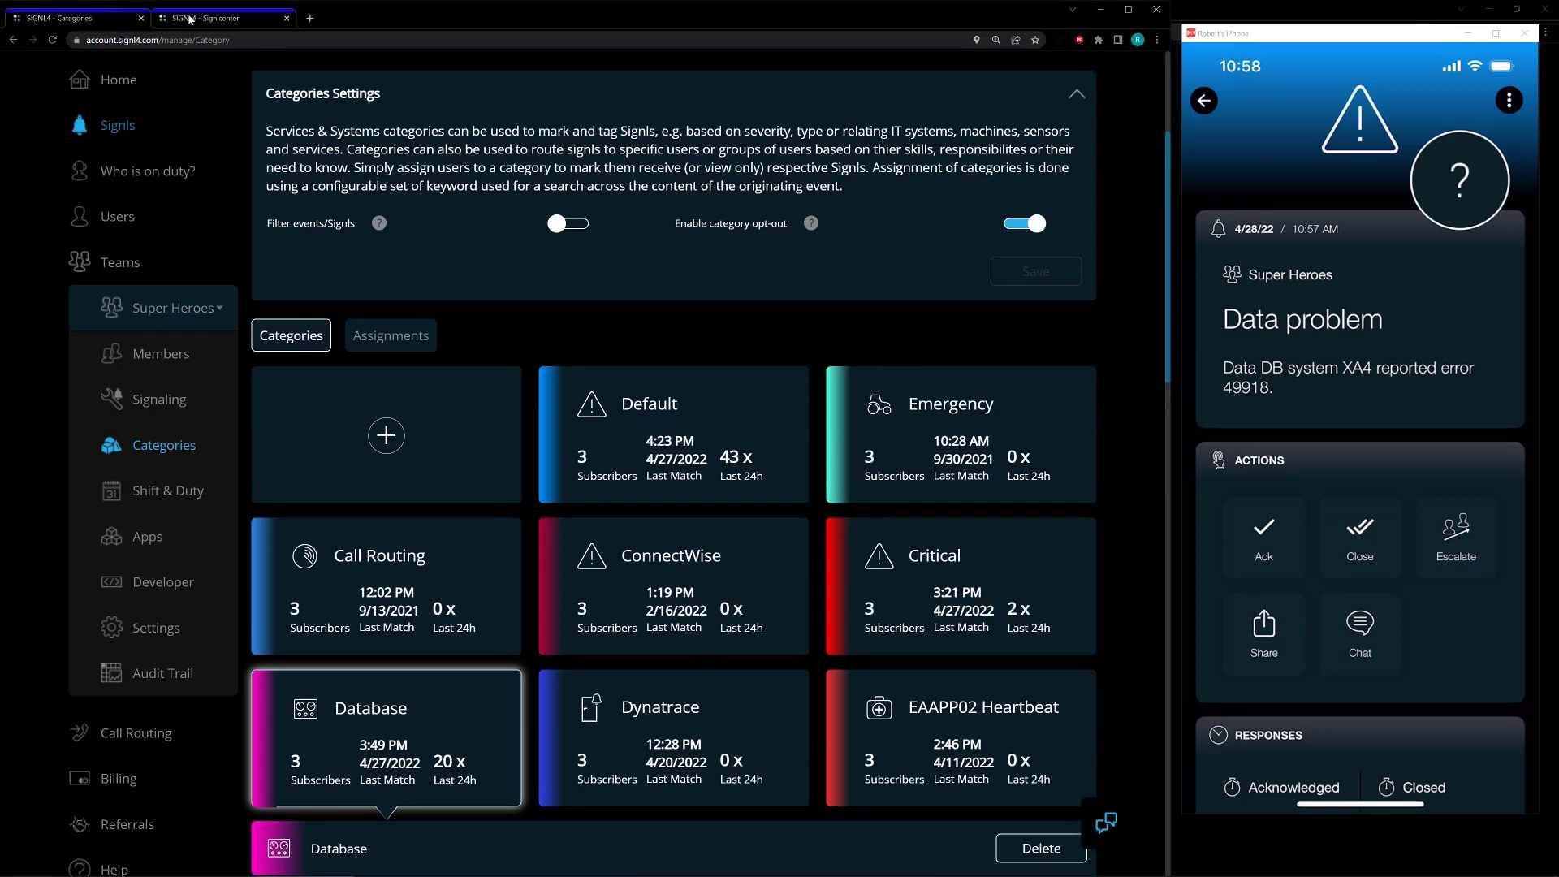
{"action": "left_click", "coordinate": [188, 16]}
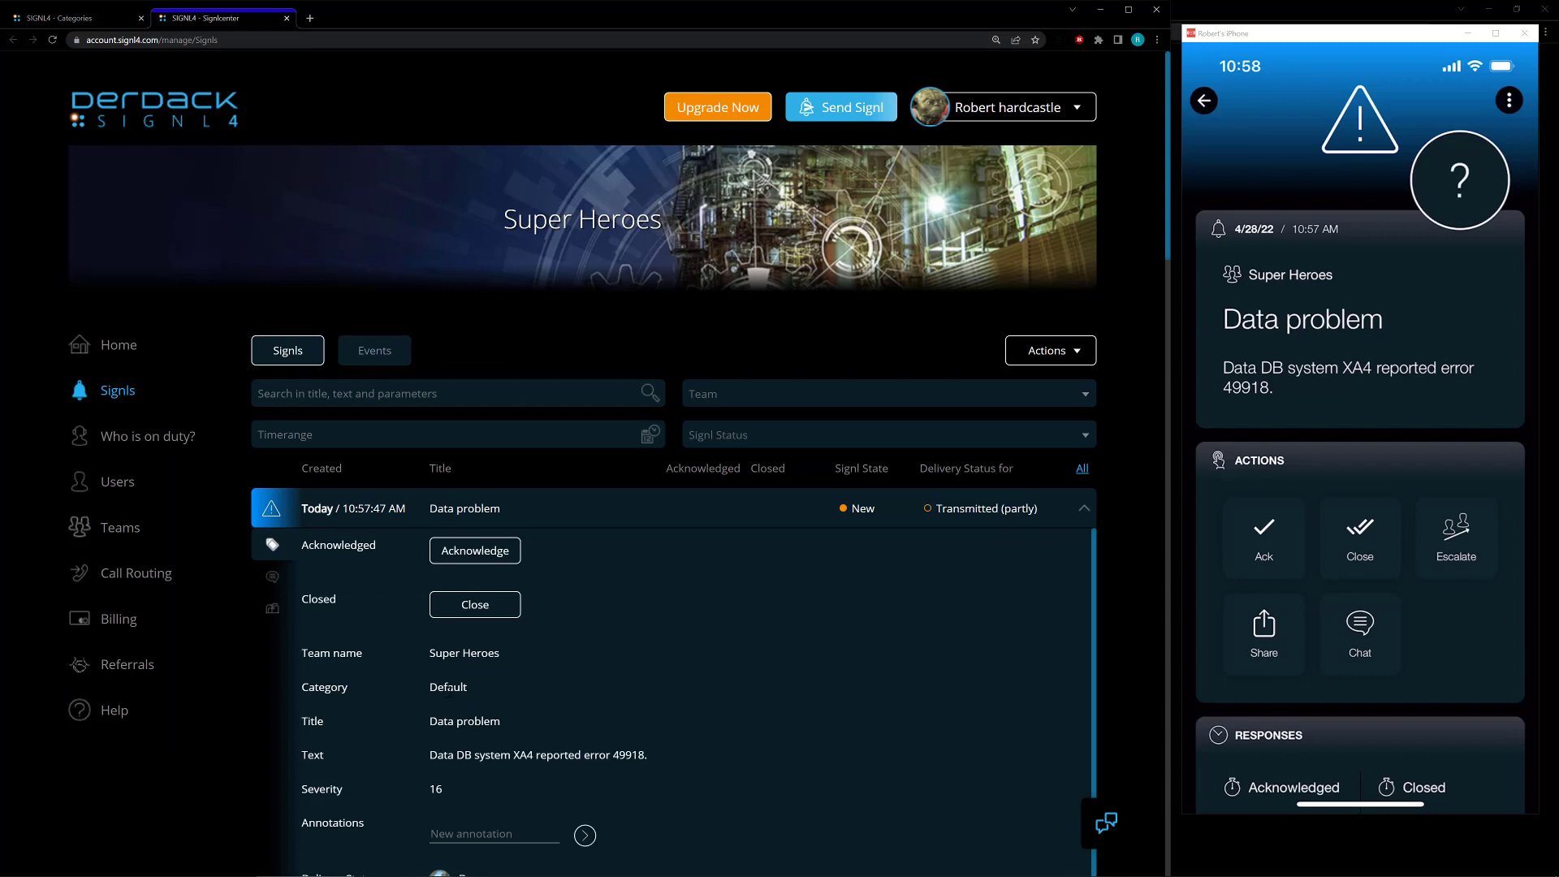
{"action": "left_click_drag", "start_coordinate": [461, 687], "coordinate": [343, 705]}
{"action": "left_click", "coordinate": [339, 702]}
{"action": "scroll", "coordinate": [501, 700], "scroll_direction": "down", "scroll_amount": 1}
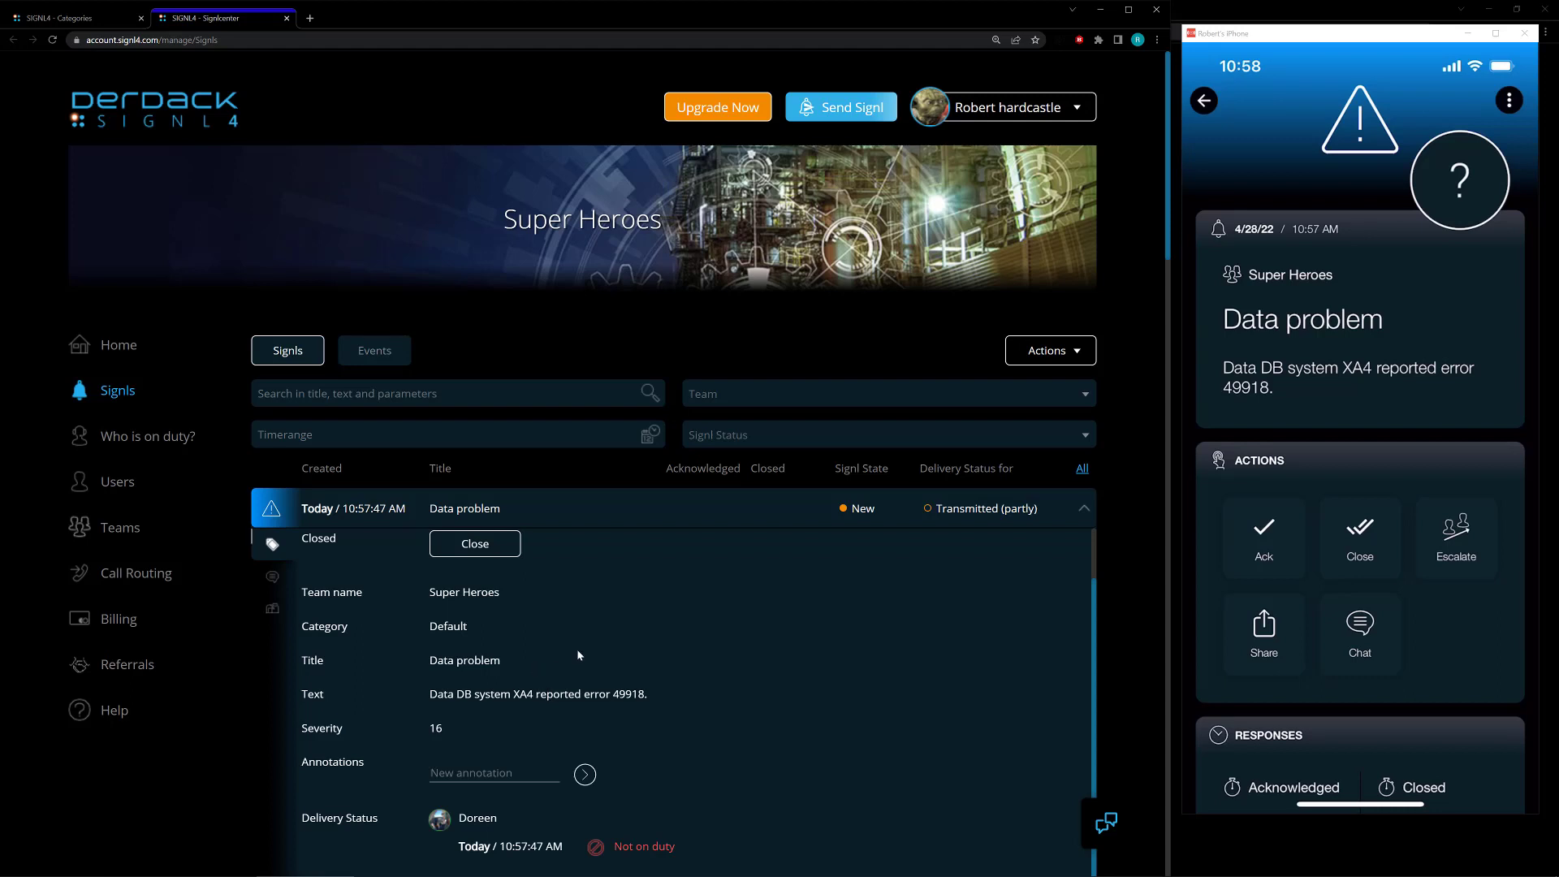
{"action": "scroll", "coordinate": [576, 649], "scroll_direction": "up", "scroll_amount": 1}
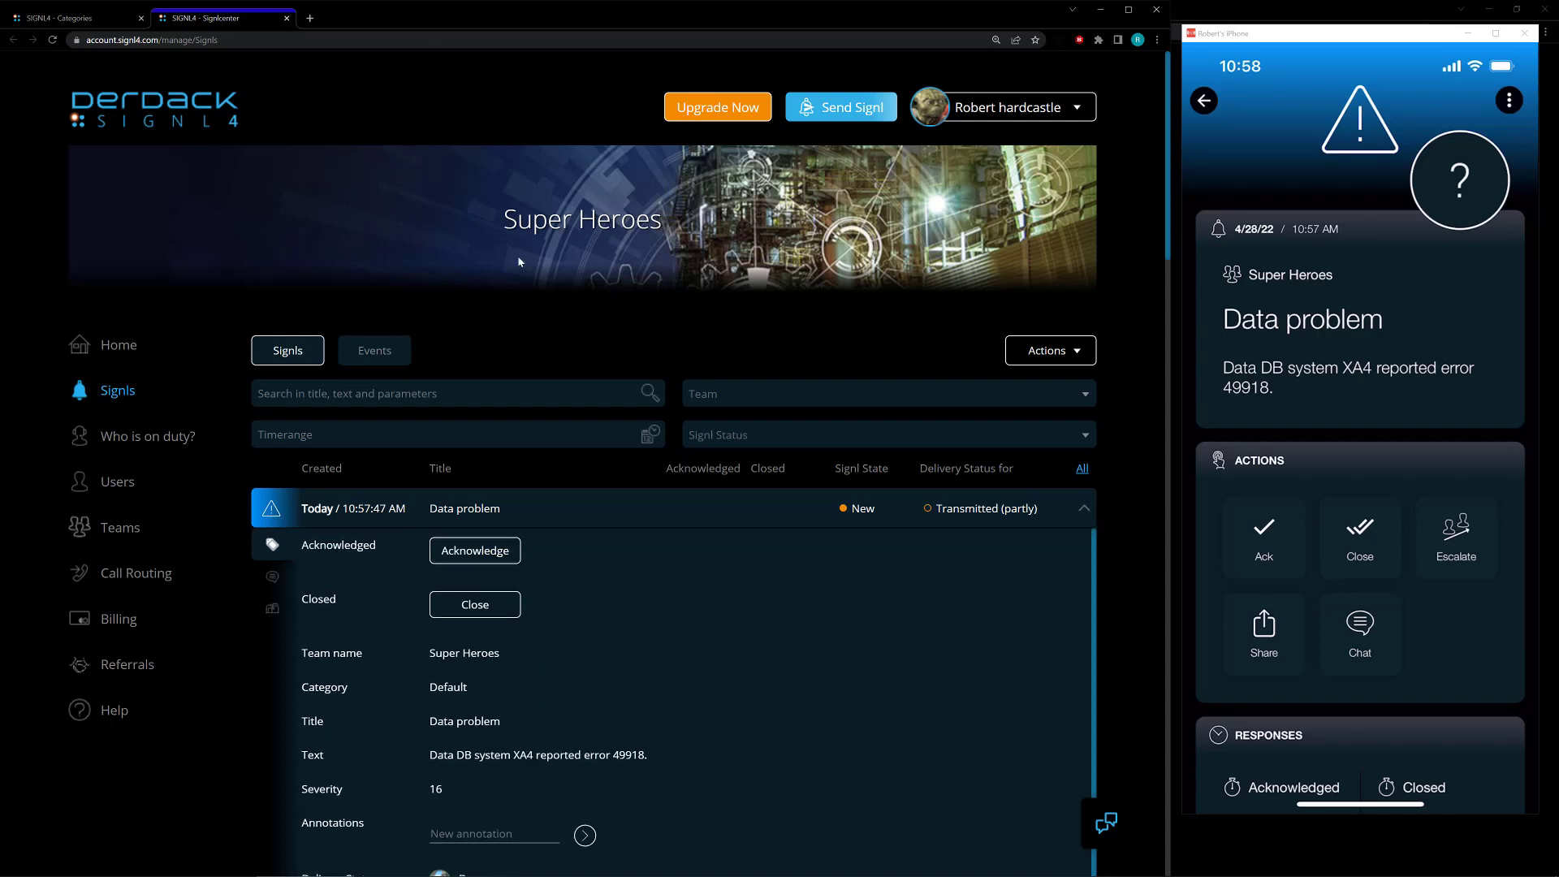
- Add the matching keywords "DB" and "data" to the Database category and save it
{"action": "left_click", "coordinate": [114, 18]}
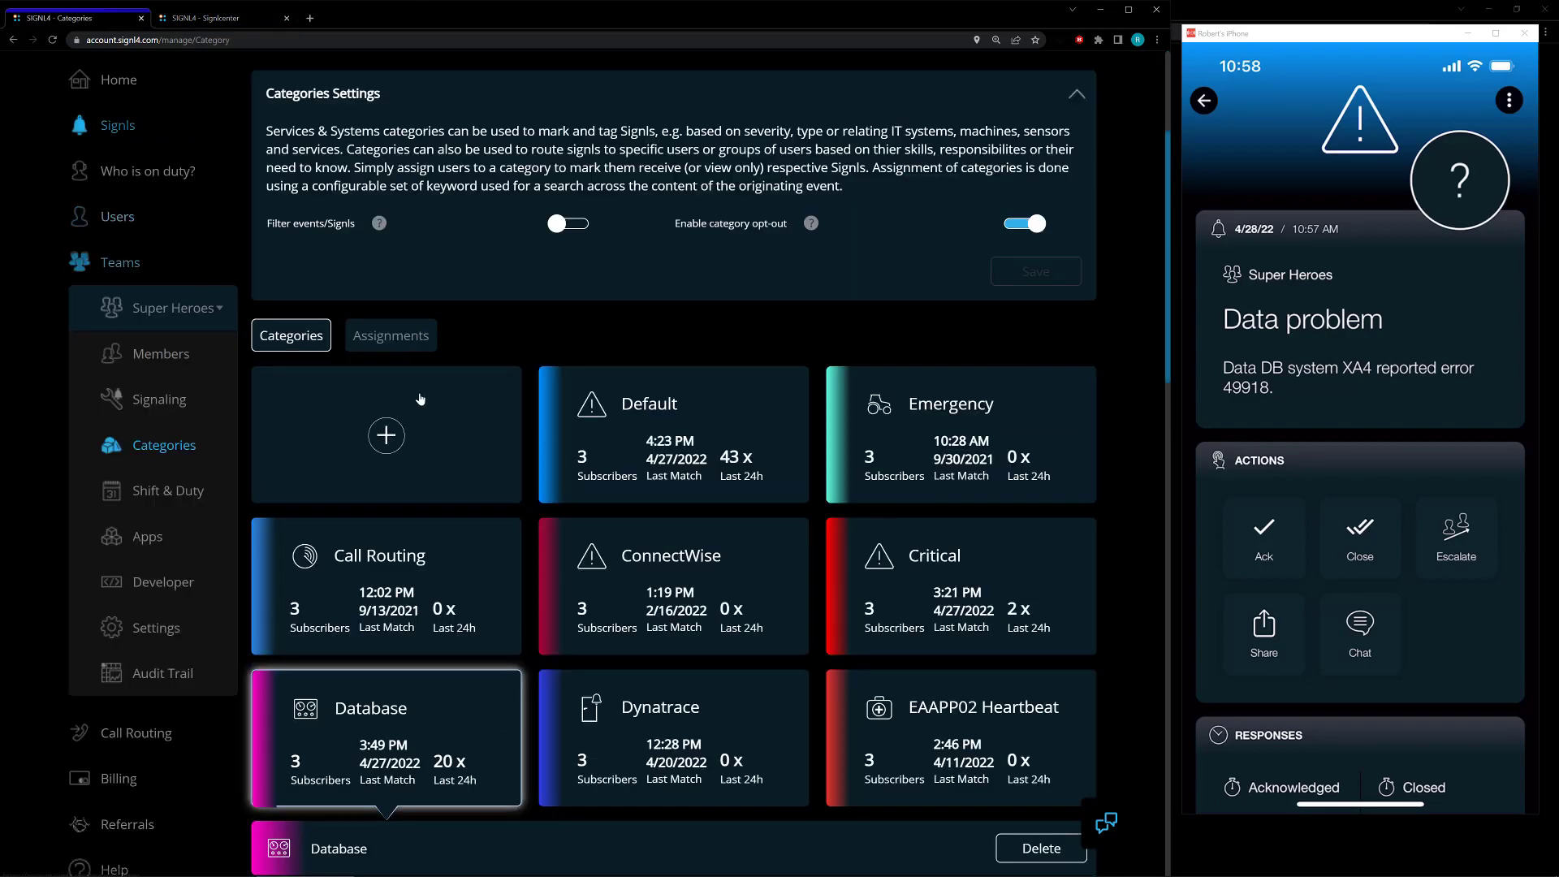
{"action": "scroll", "coordinate": [434, 405], "scroll_direction": "down", "scroll_amount": 13}
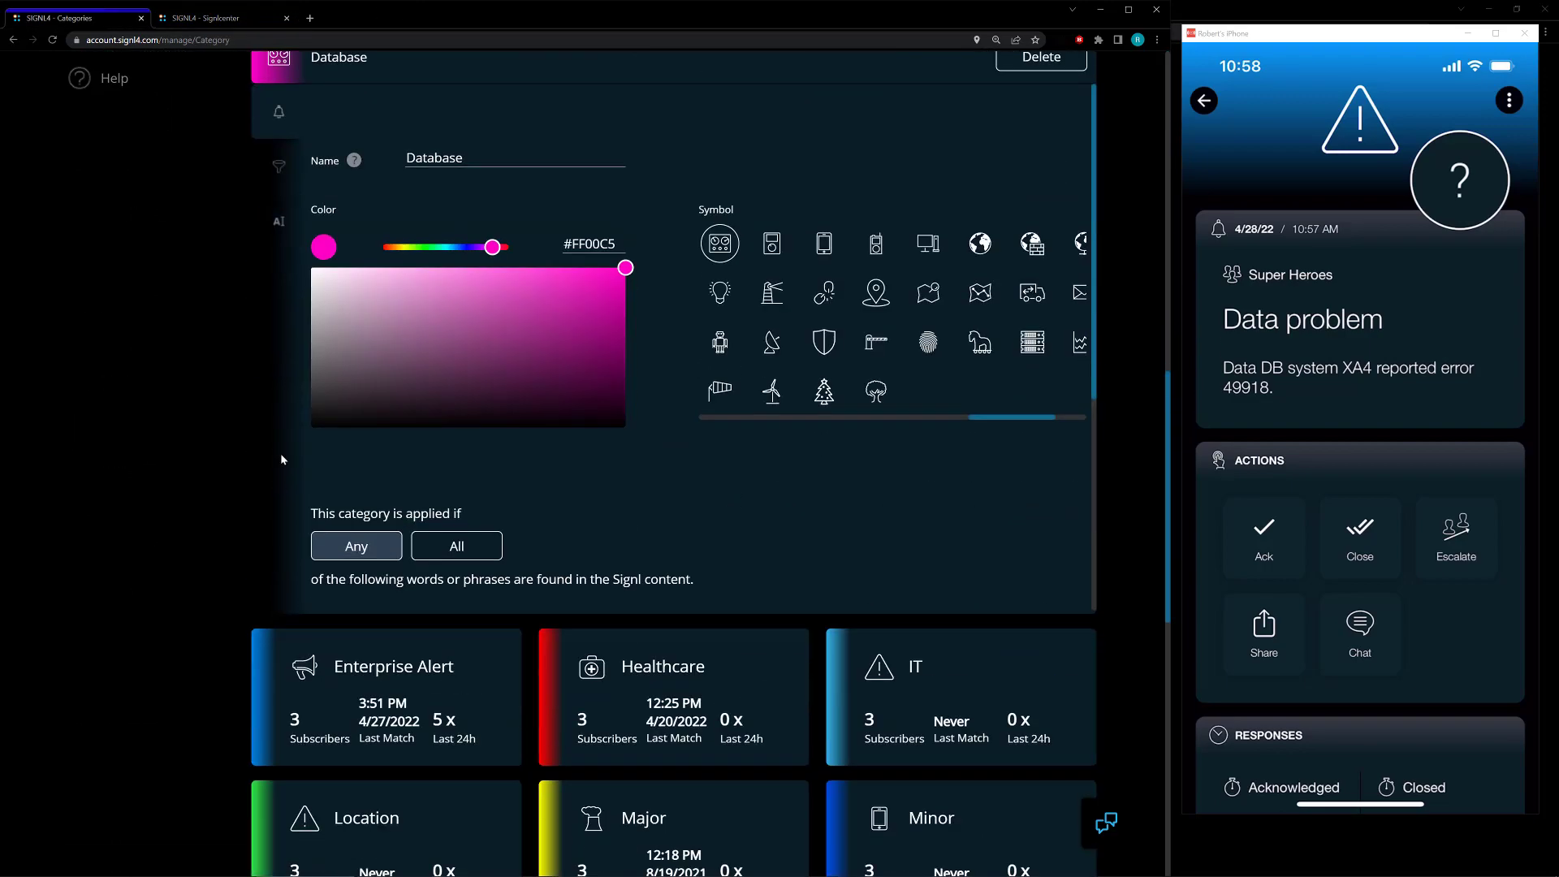
{"action": "scroll", "coordinate": [371, 452], "scroll_direction": "down", "scroll_amount": 1}
{"action": "scroll", "coordinate": [371, 452], "scroll_direction": "down", "scroll_amount": 3}
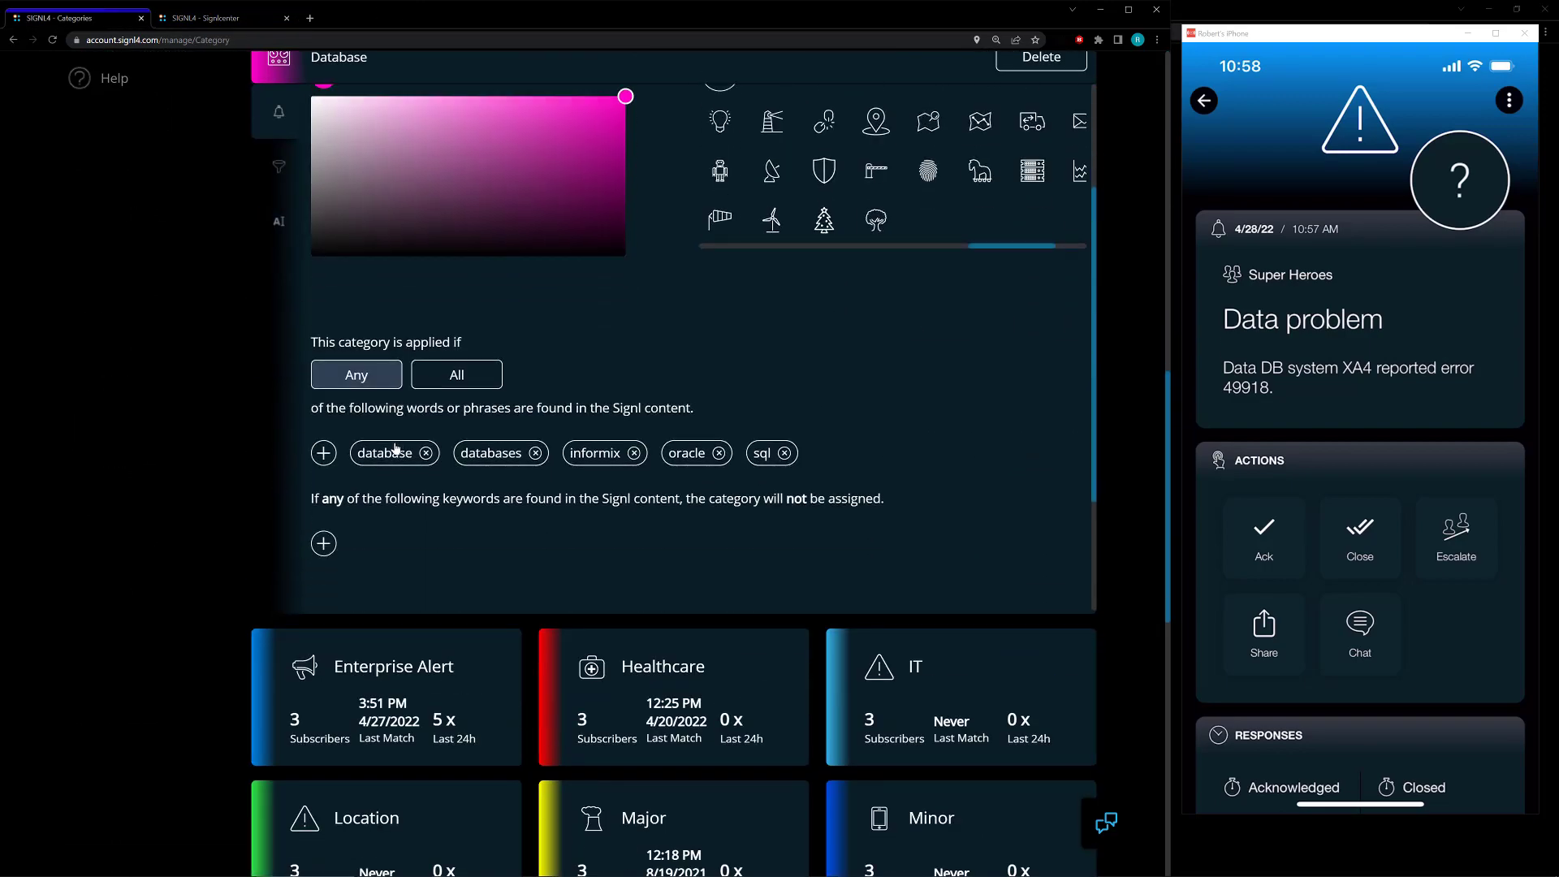
{"action": "left_click", "coordinate": [324, 441]}
{"action": "type", "text": "DB"}
{"action": "key", "text": "Return"}
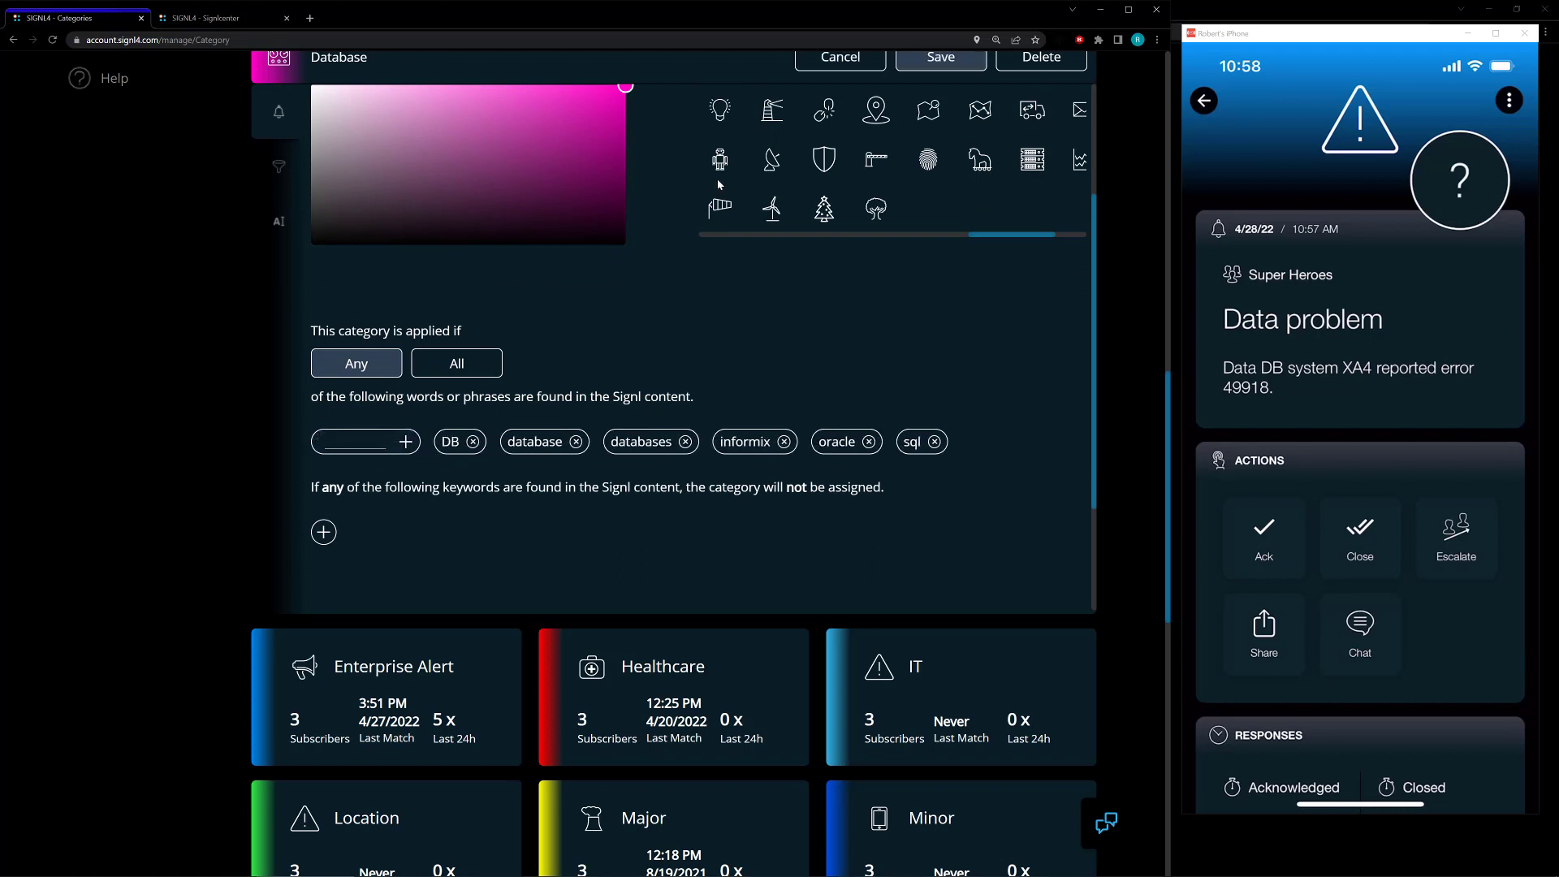
{"action": "type", "text": "data"}
{"action": "left_click", "coordinate": [415, 447]}
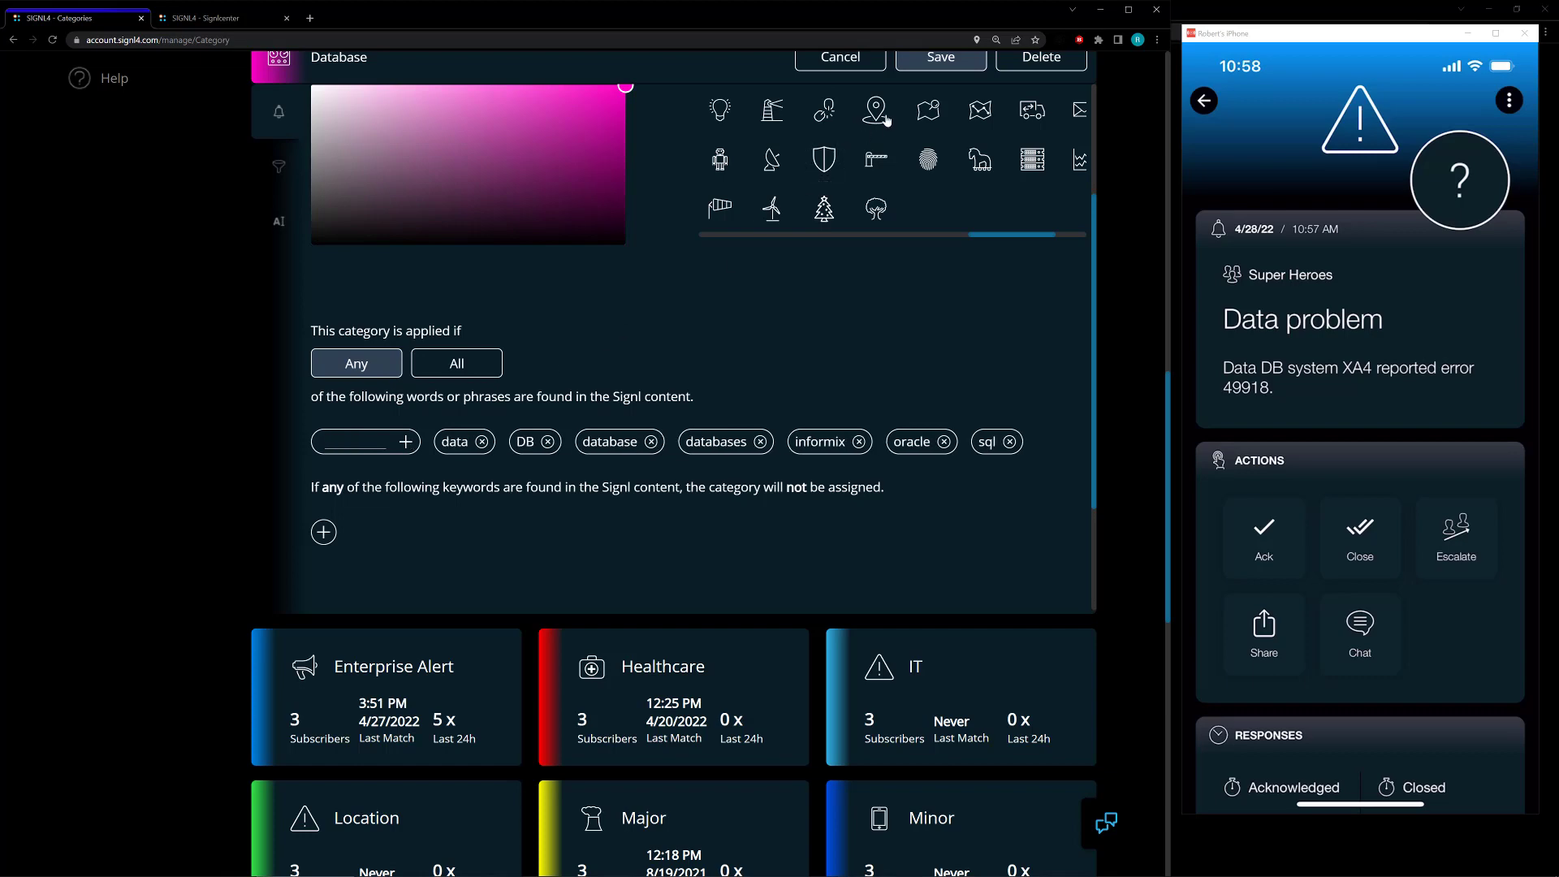
{"action": "left_click", "coordinate": [938, 65]}
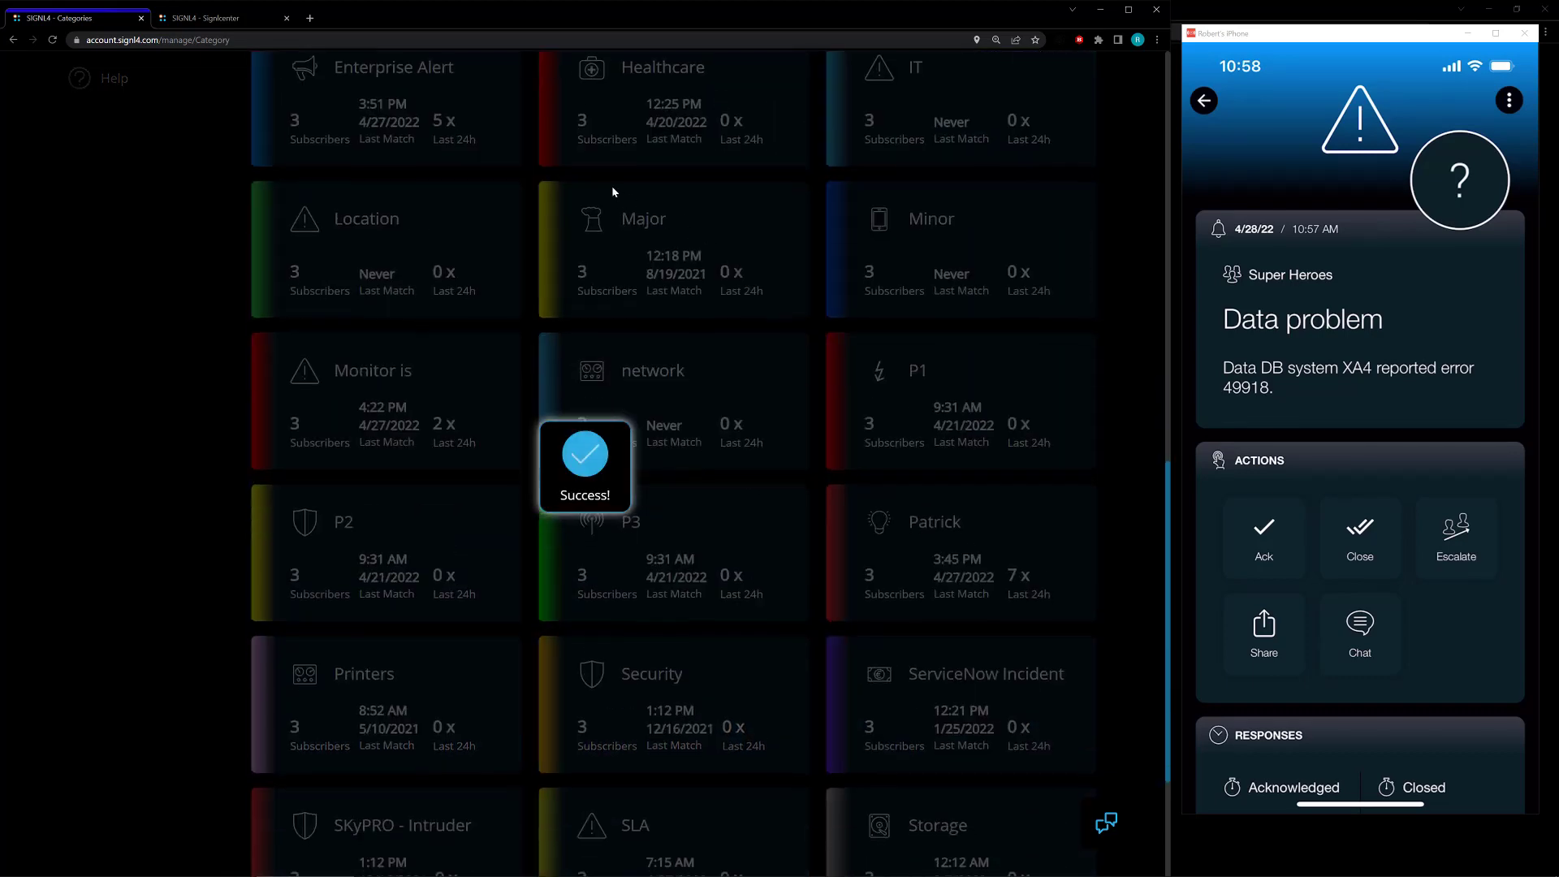
- Check the Database category's saved keywords and the category assigned to the newest Data problem Signl
{"action": "scroll", "coordinate": [472, 309], "scroll_direction": "up", "scroll_amount": 4}
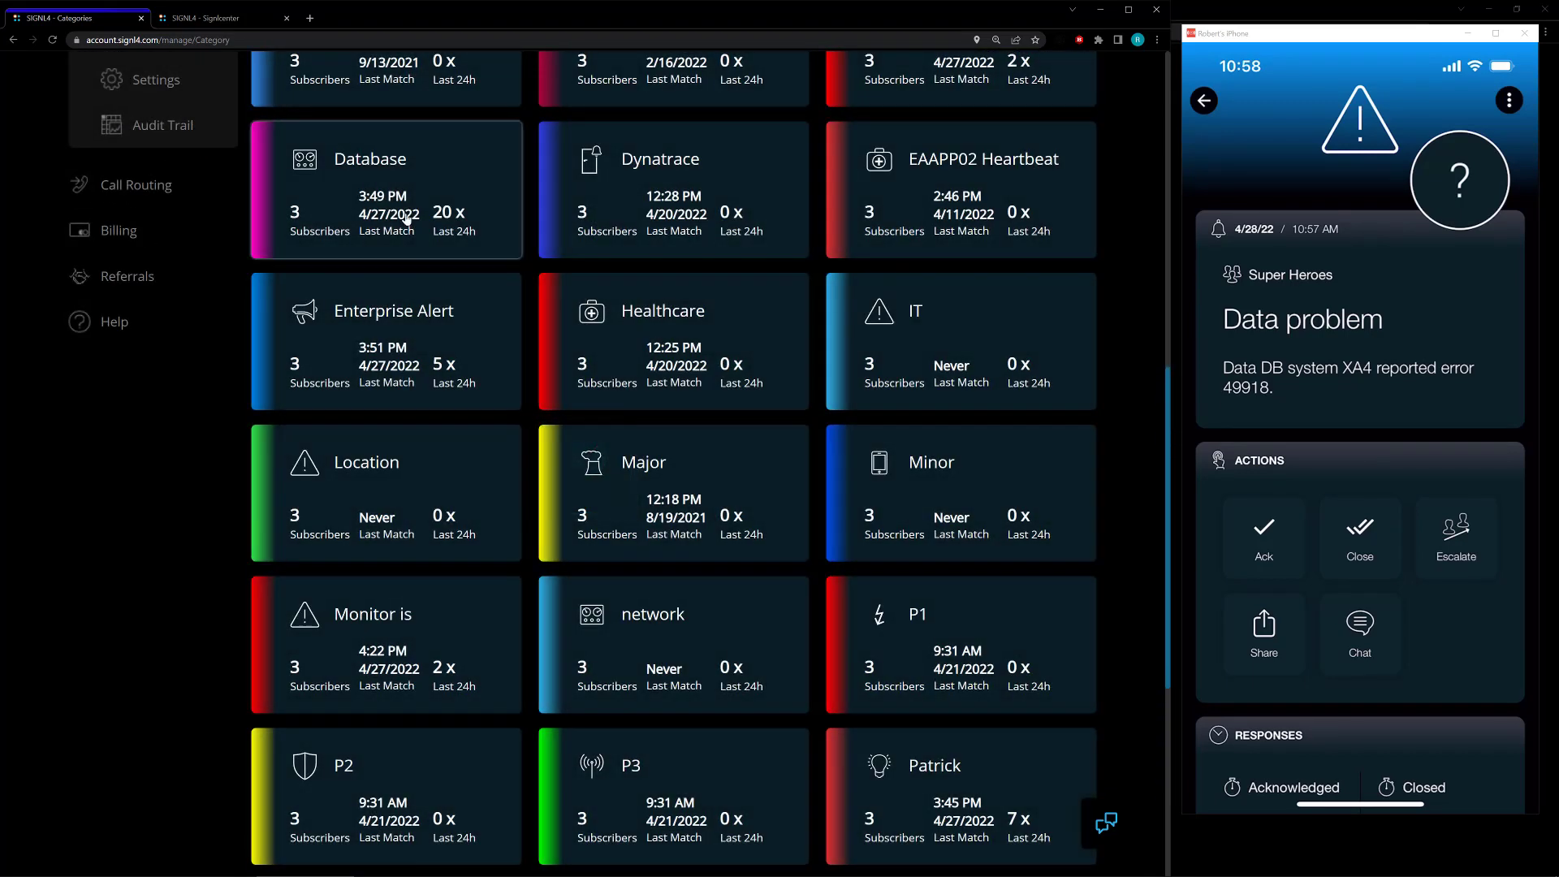
{"action": "left_click", "coordinate": [459, 256]}
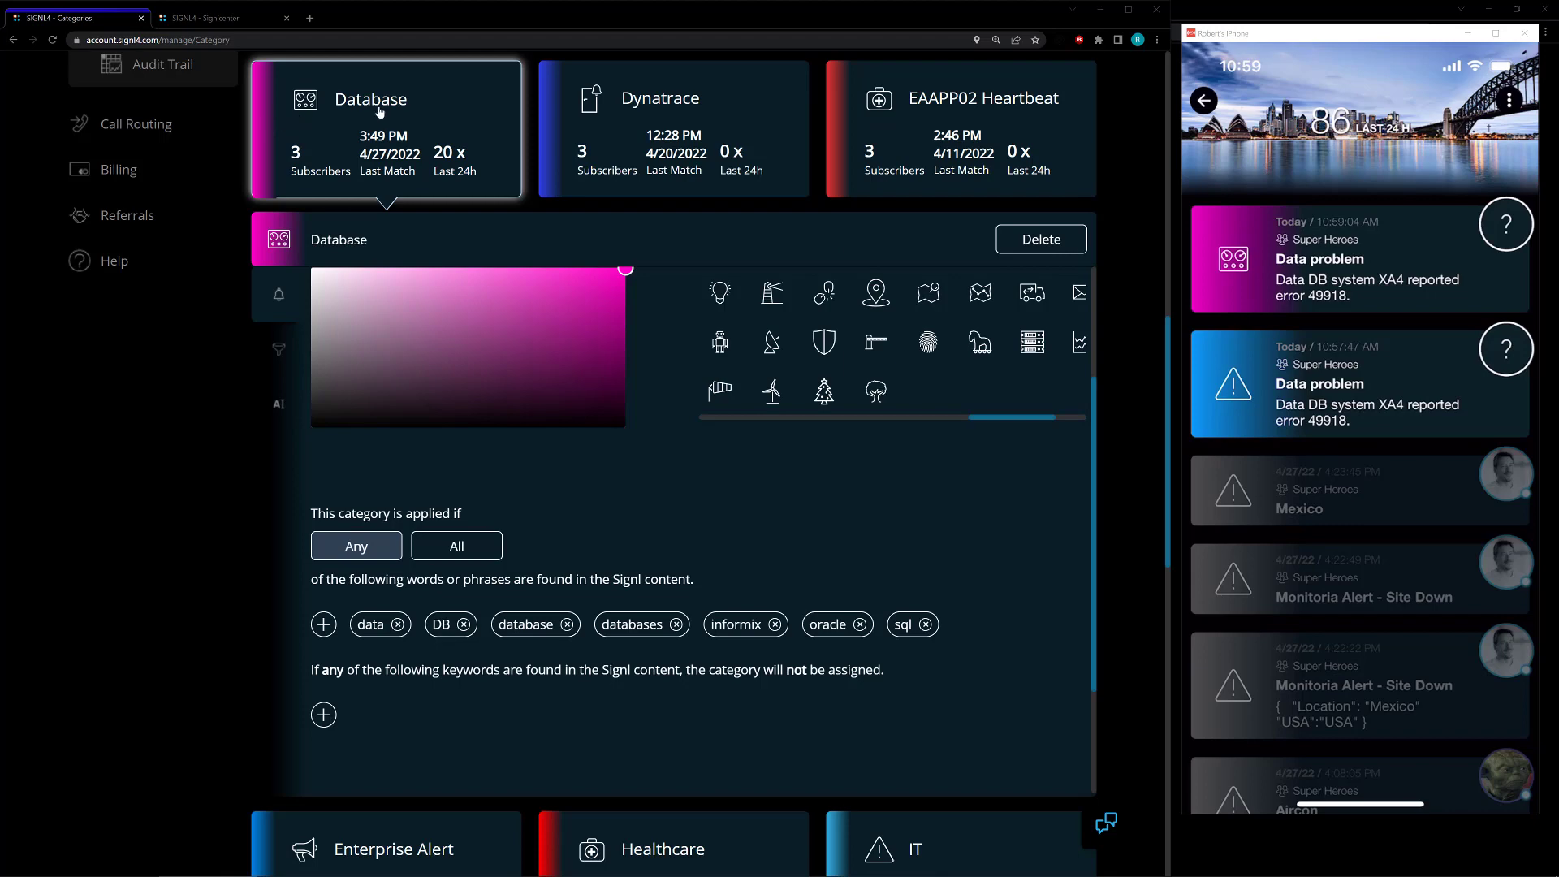
{"action": "left_click", "coordinate": [213, 18]}
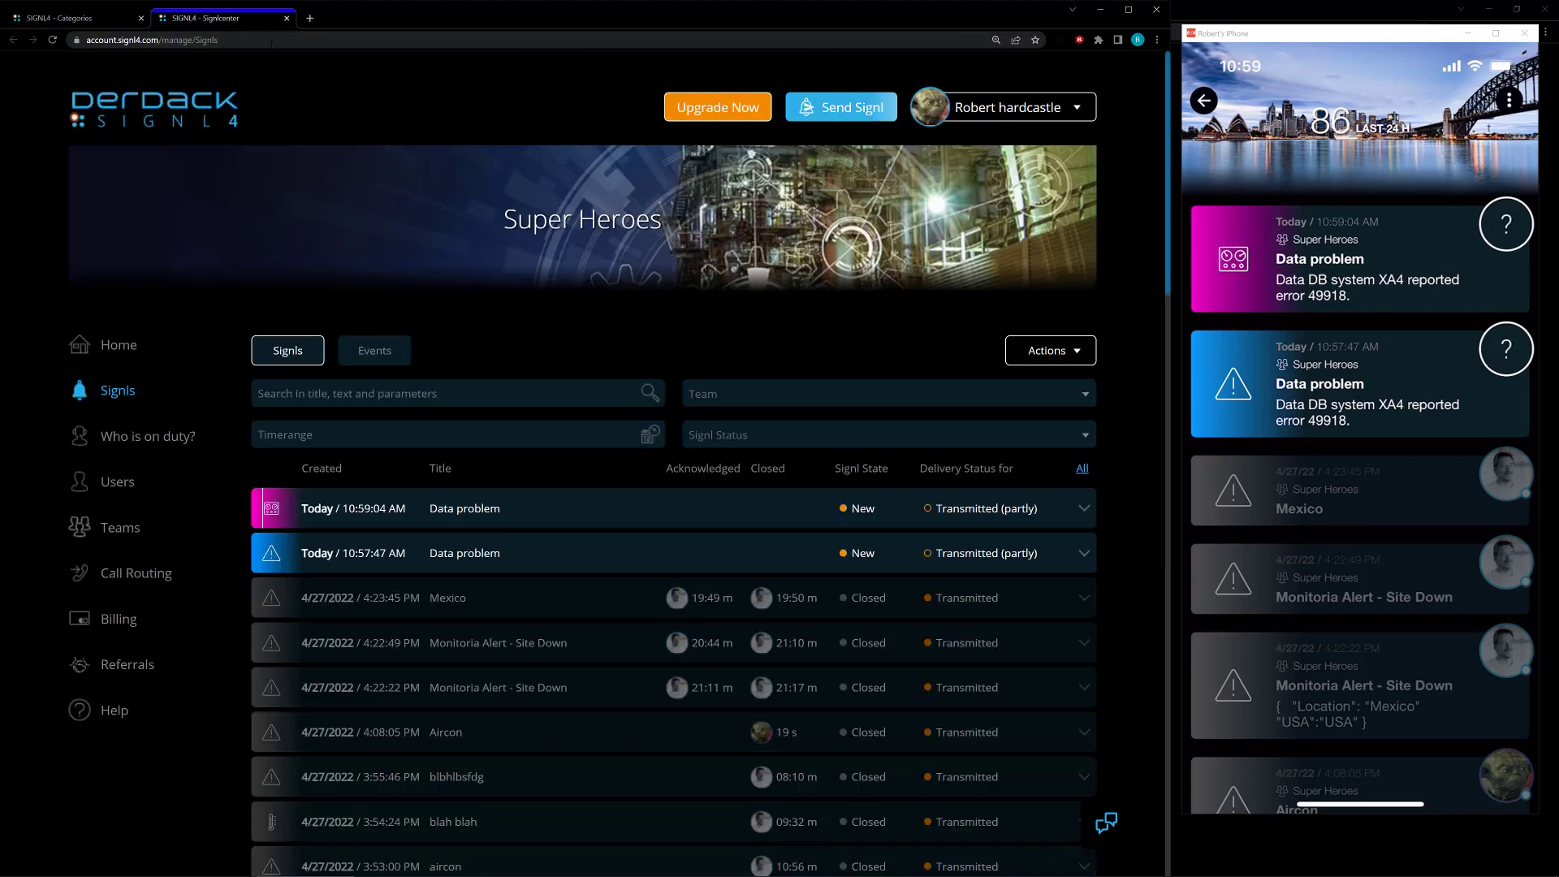
{"action": "left_click", "coordinate": [529, 508]}
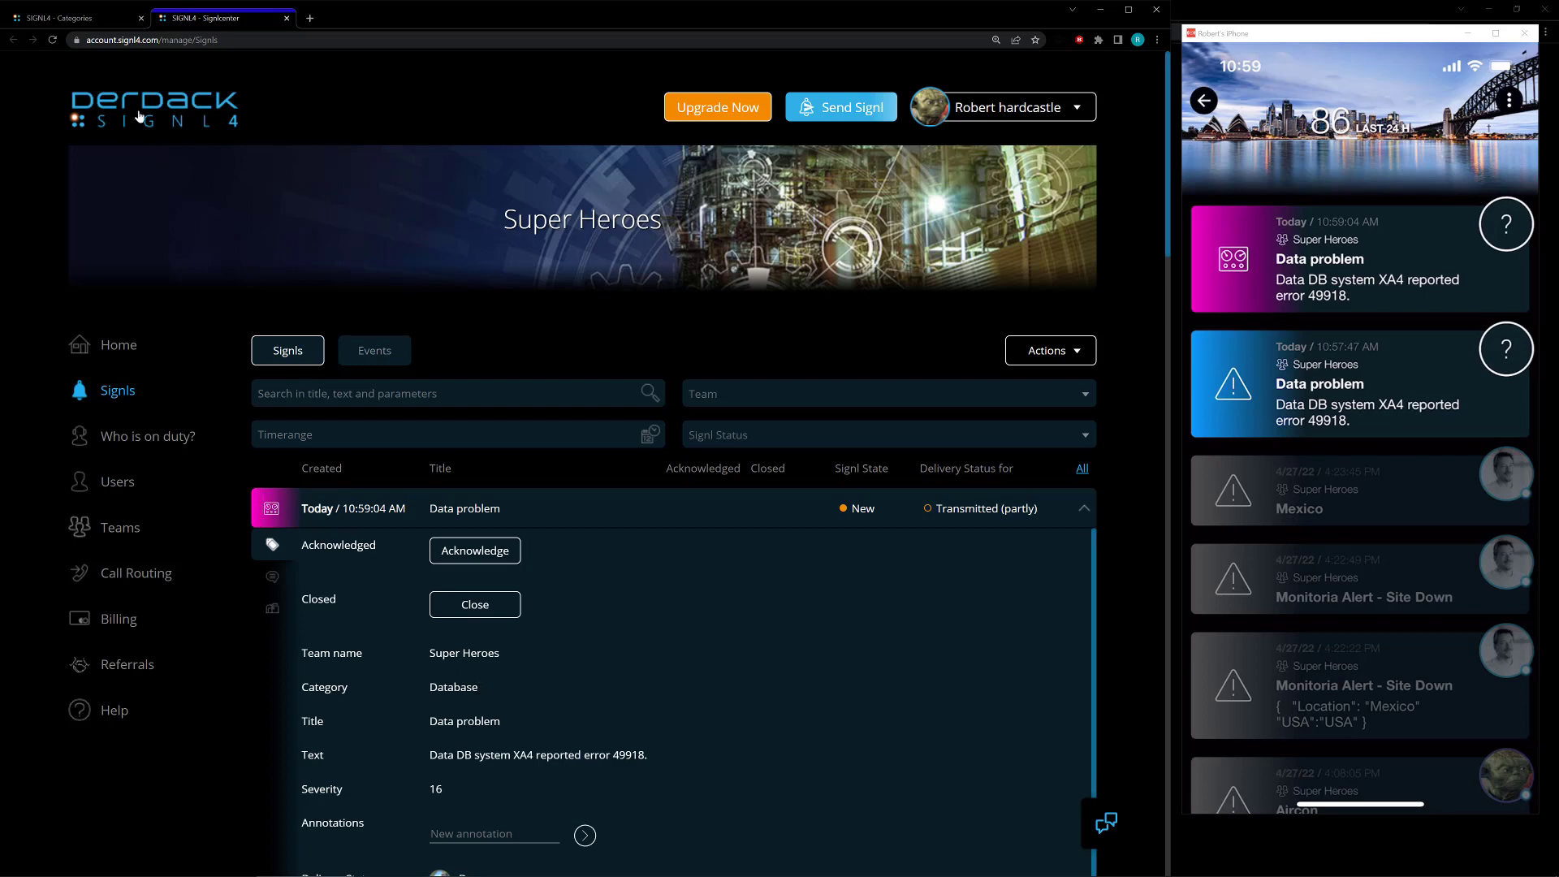
- Return to the categories, review the Database category's keywords and override options, and collapse its details
{"action": "left_click", "coordinate": [63, 22]}
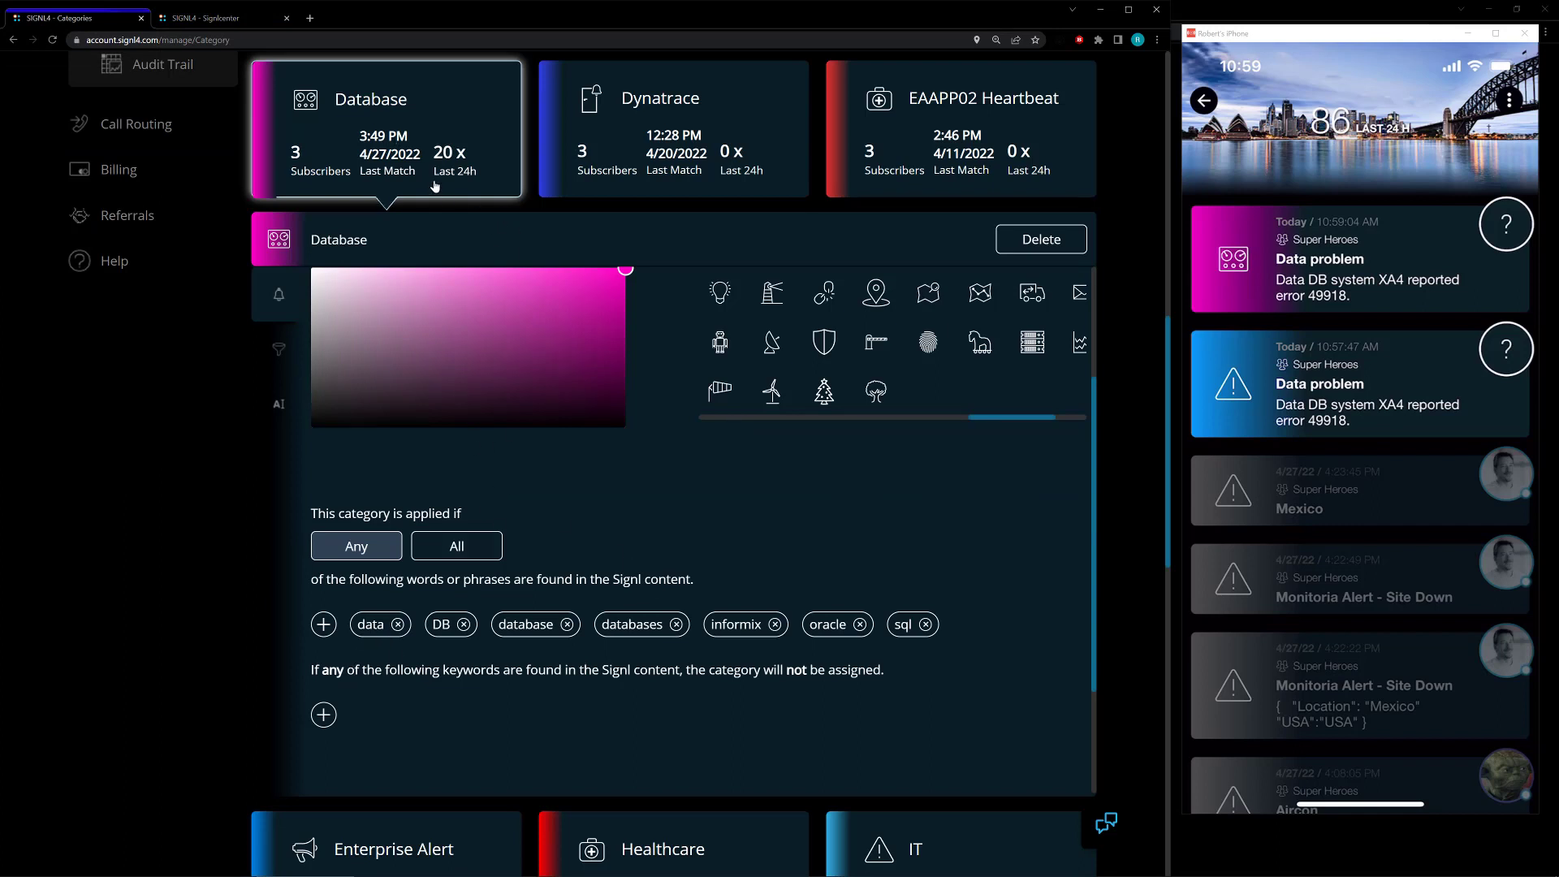
{"action": "scroll", "coordinate": [596, 548], "scroll_direction": "down", "scroll_amount": 2}
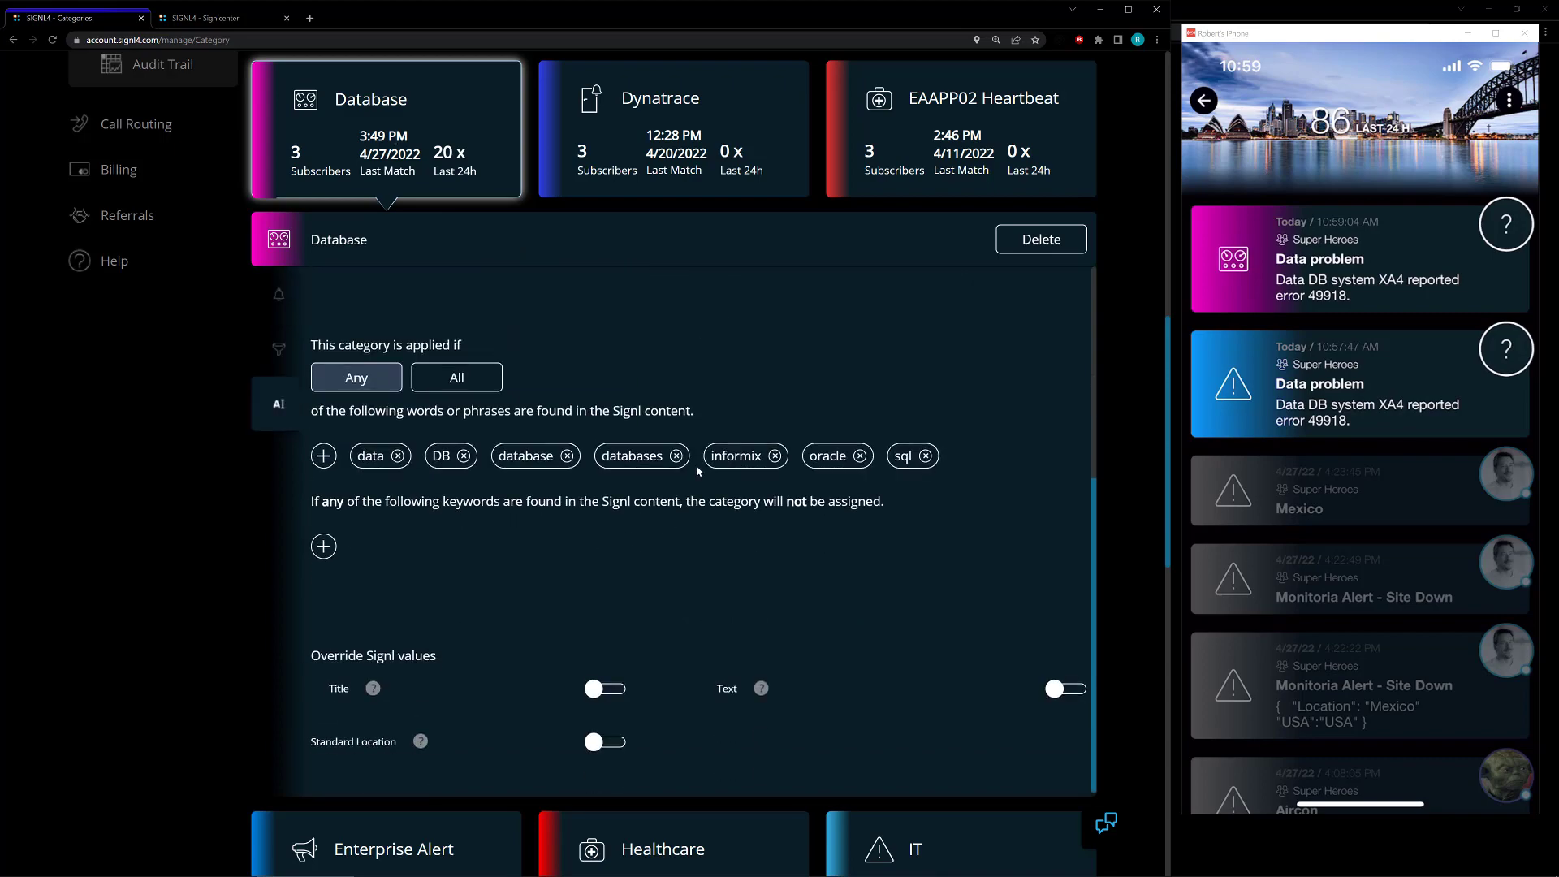
{"action": "scroll", "coordinate": [698, 471], "scroll_direction": "up", "scroll_amount": 2}
{"action": "left_click", "coordinate": [445, 101]}
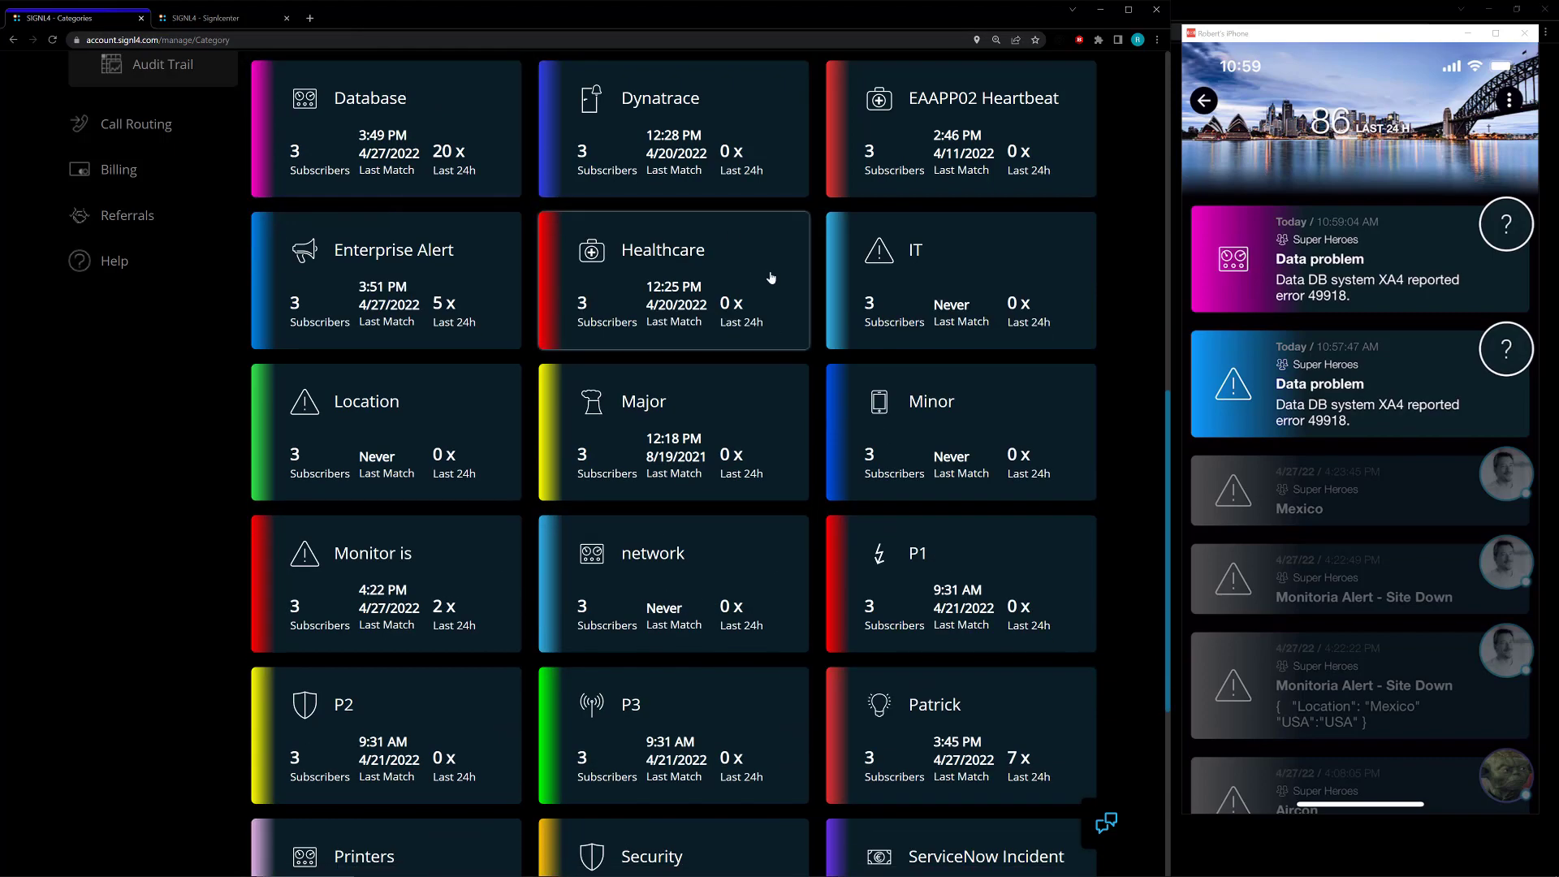
- Review the Critical category's matching keyword, colour and symbol, and collapse its details
{"action": "scroll", "coordinate": [835, 407], "scroll_direction": "up", "scroll_amount": 4}
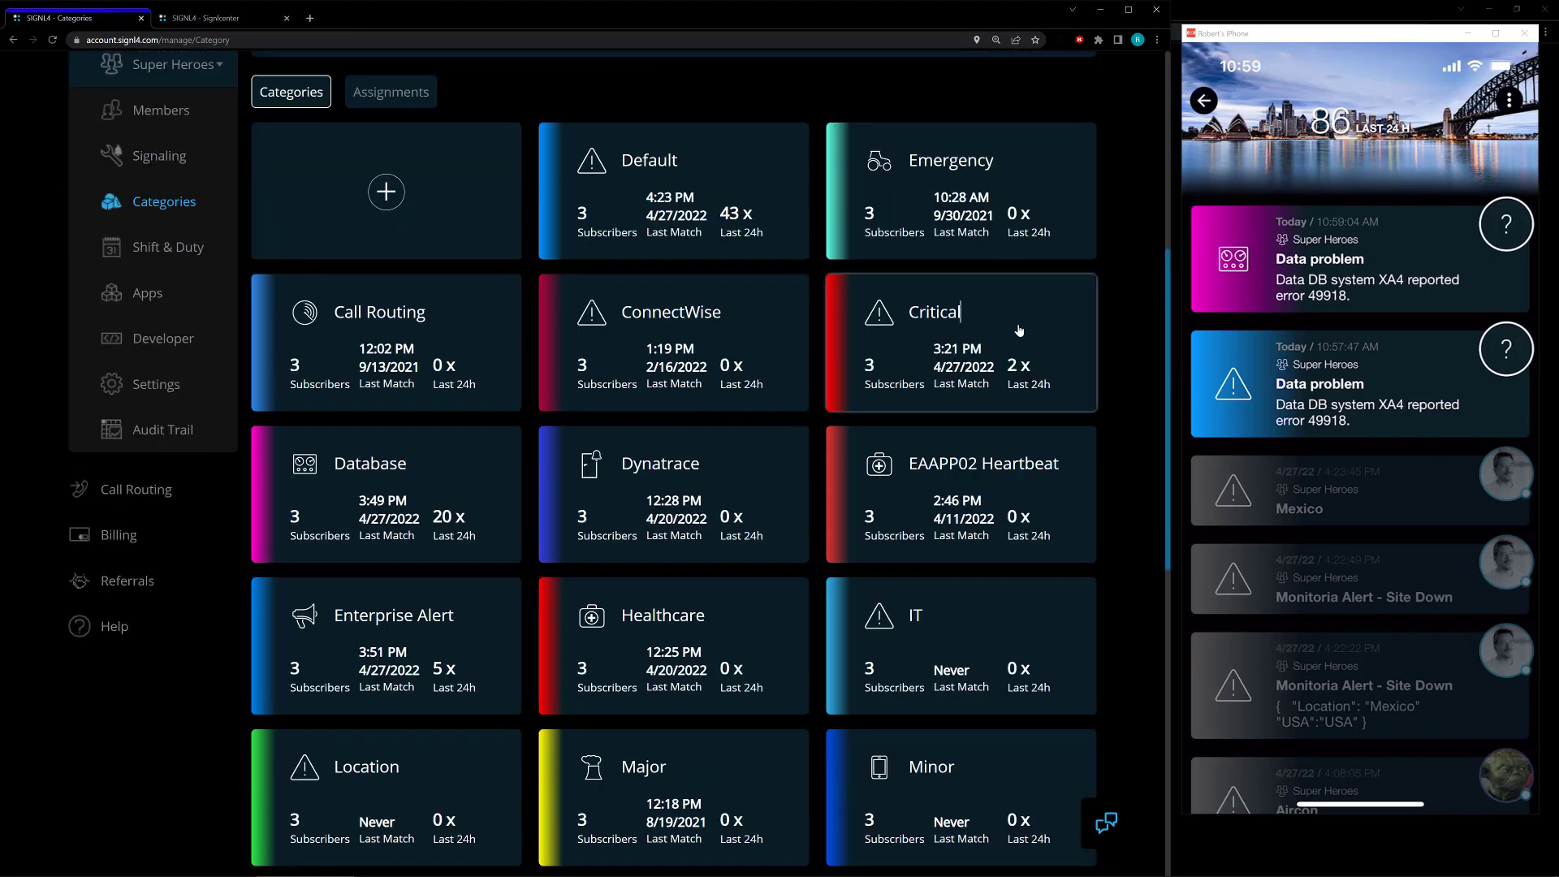
{"action": "left_click", "coordinate": [1019, 330]}
{"action": "scroll", "coordinate": [1019, 329], "scroll_direction": "down", "scroll_amount": 3}
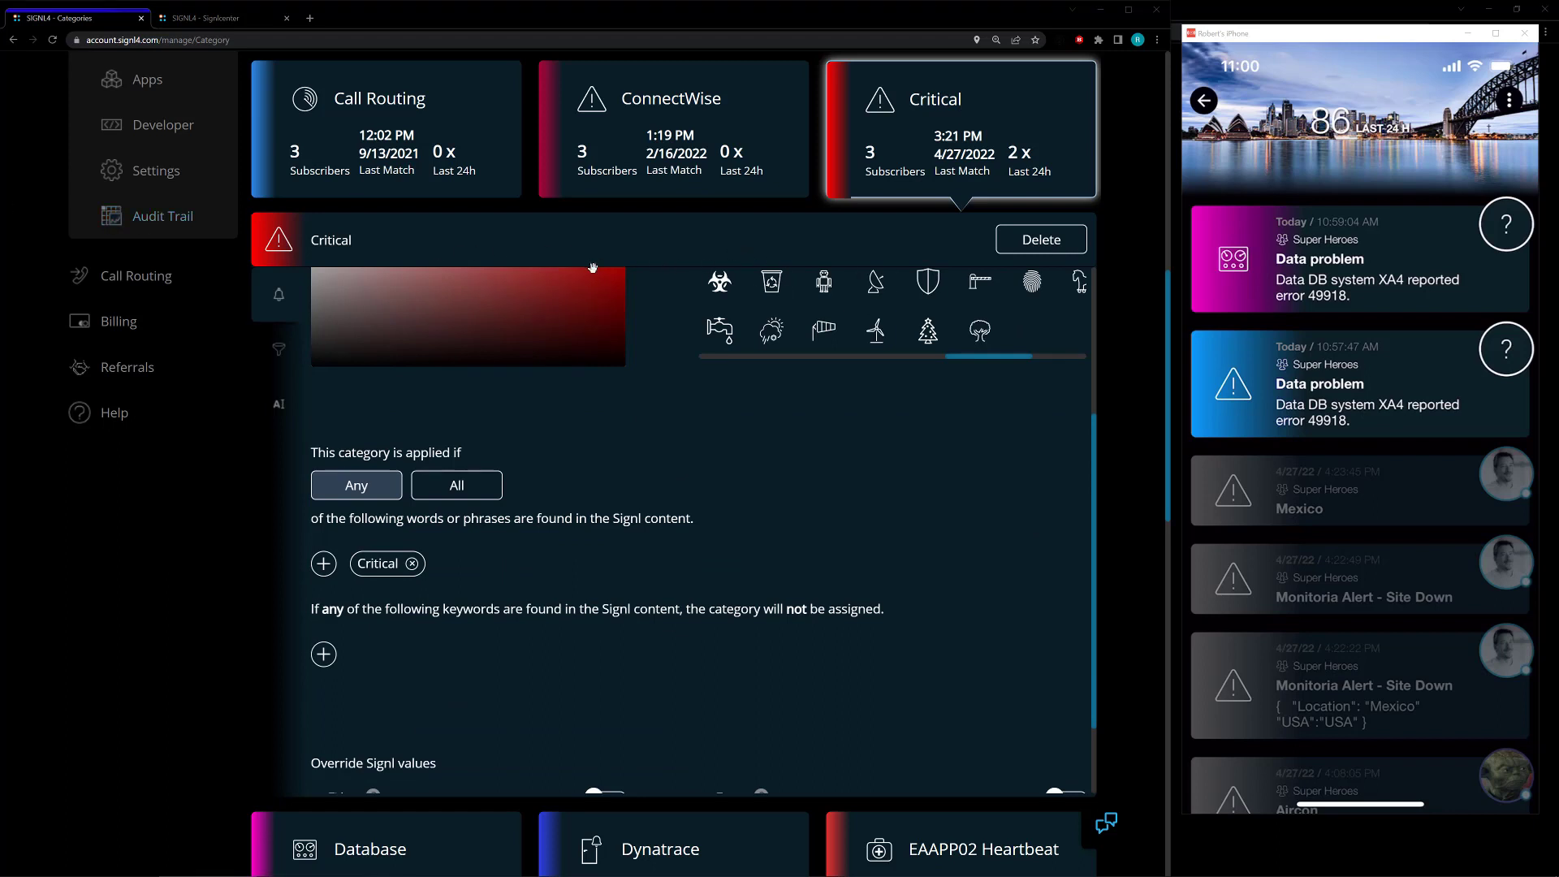
{"action": "scroll", "coordinate": [587, 267], "scroll_direction": "up", "scroll_amount": 1}
{"action": "scroll", "coordinate": [587, 267], "scroll_direction": "up", "scroll_amount": 1}
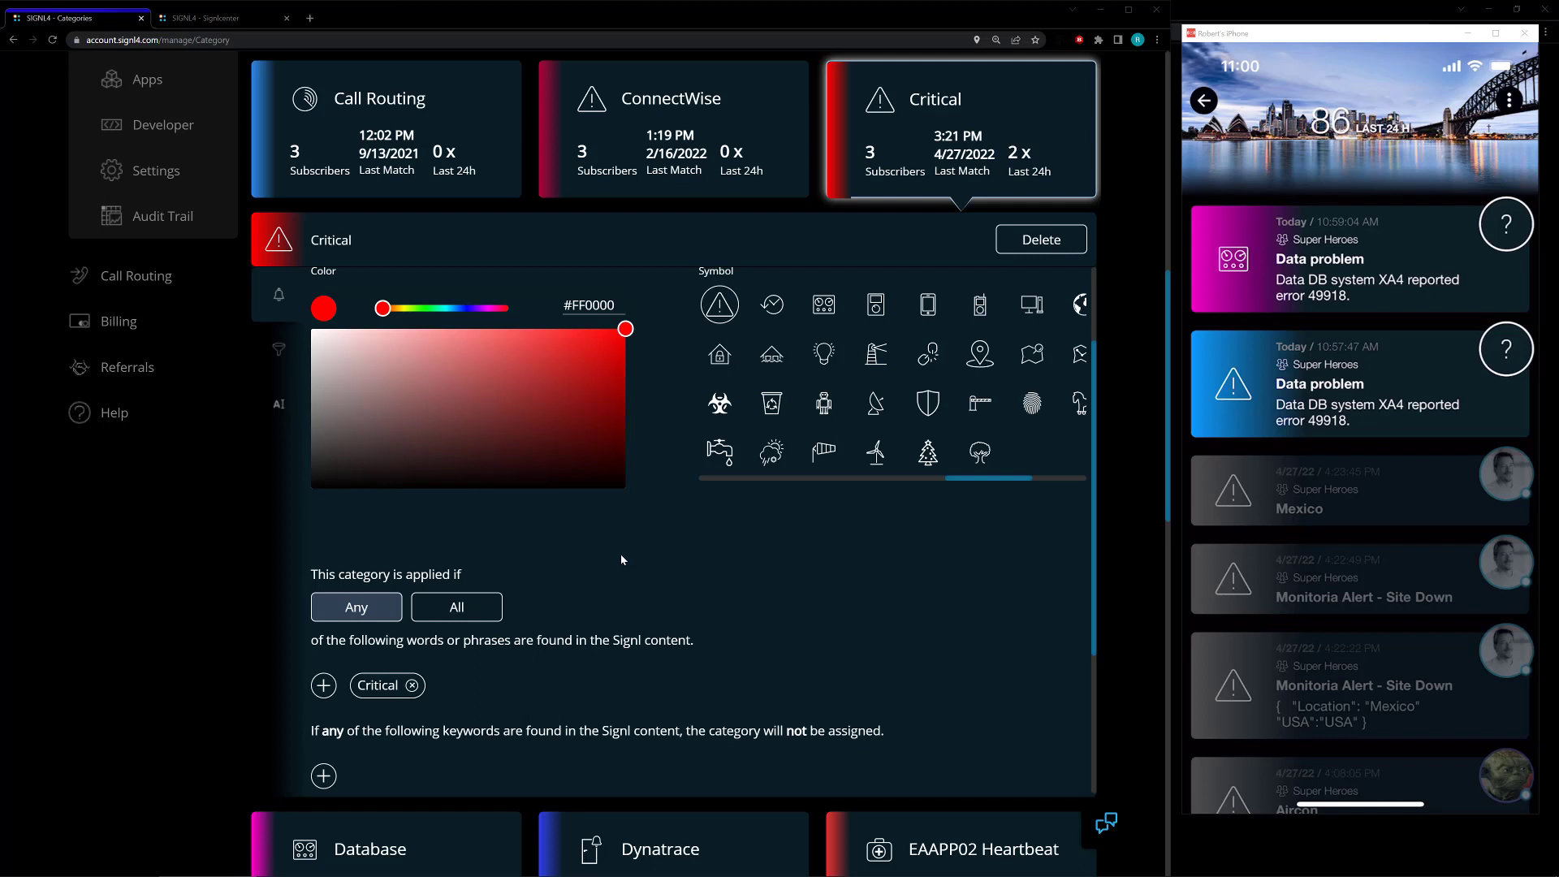
{"action": "scroll", "coordinate": [606, 577], "scroll_direction": "up", "scroll_amount": 2}
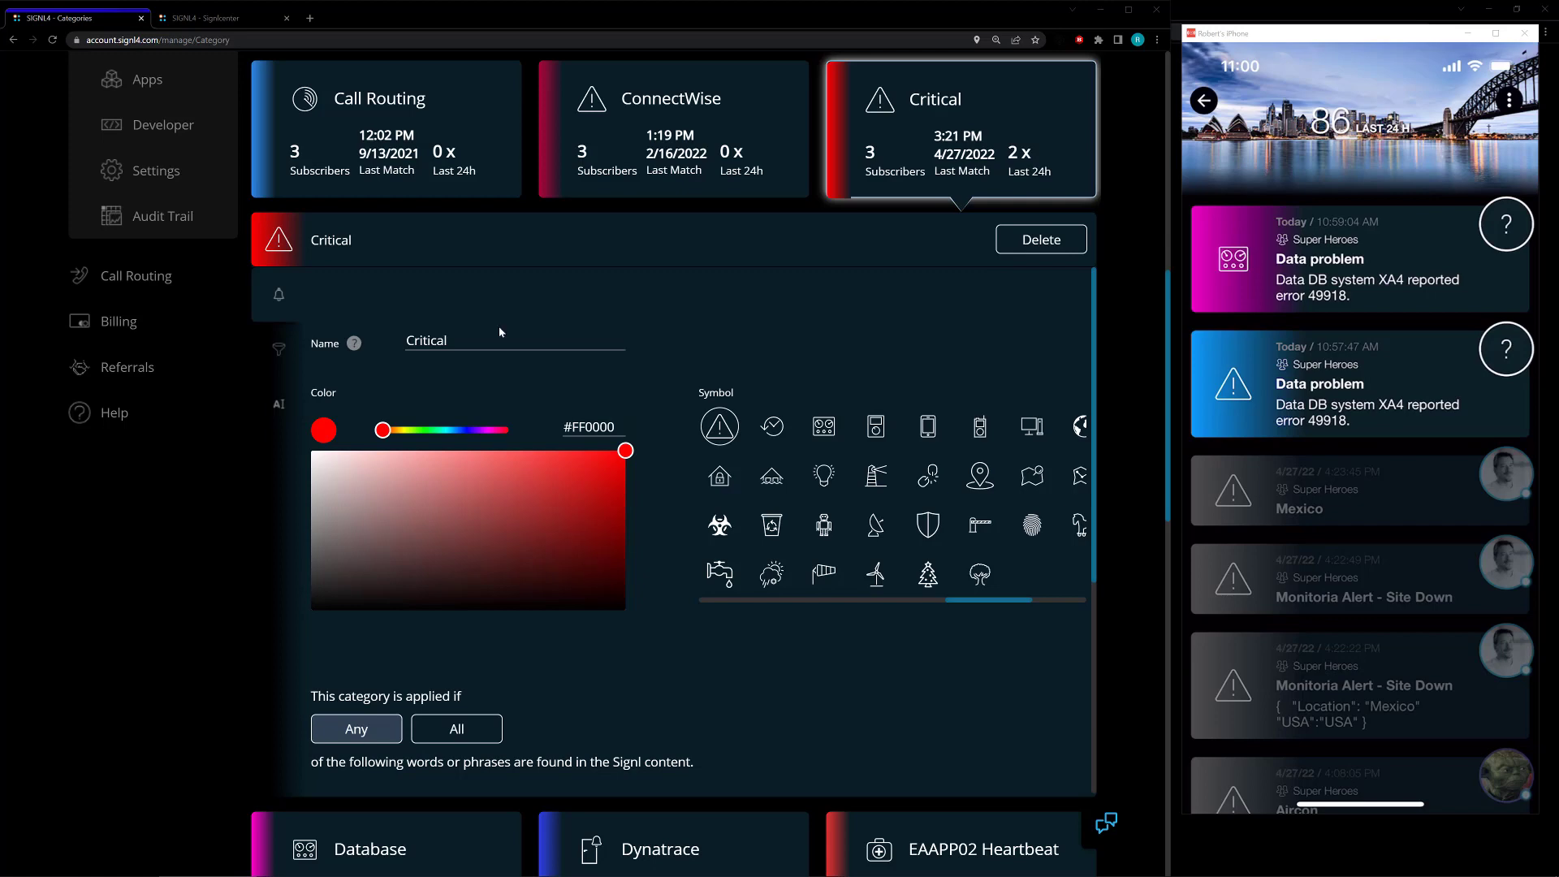
{"action": "scroll", "coordinate": [500, 332], "scroll_direction": "up", "scroll_amount": 2}
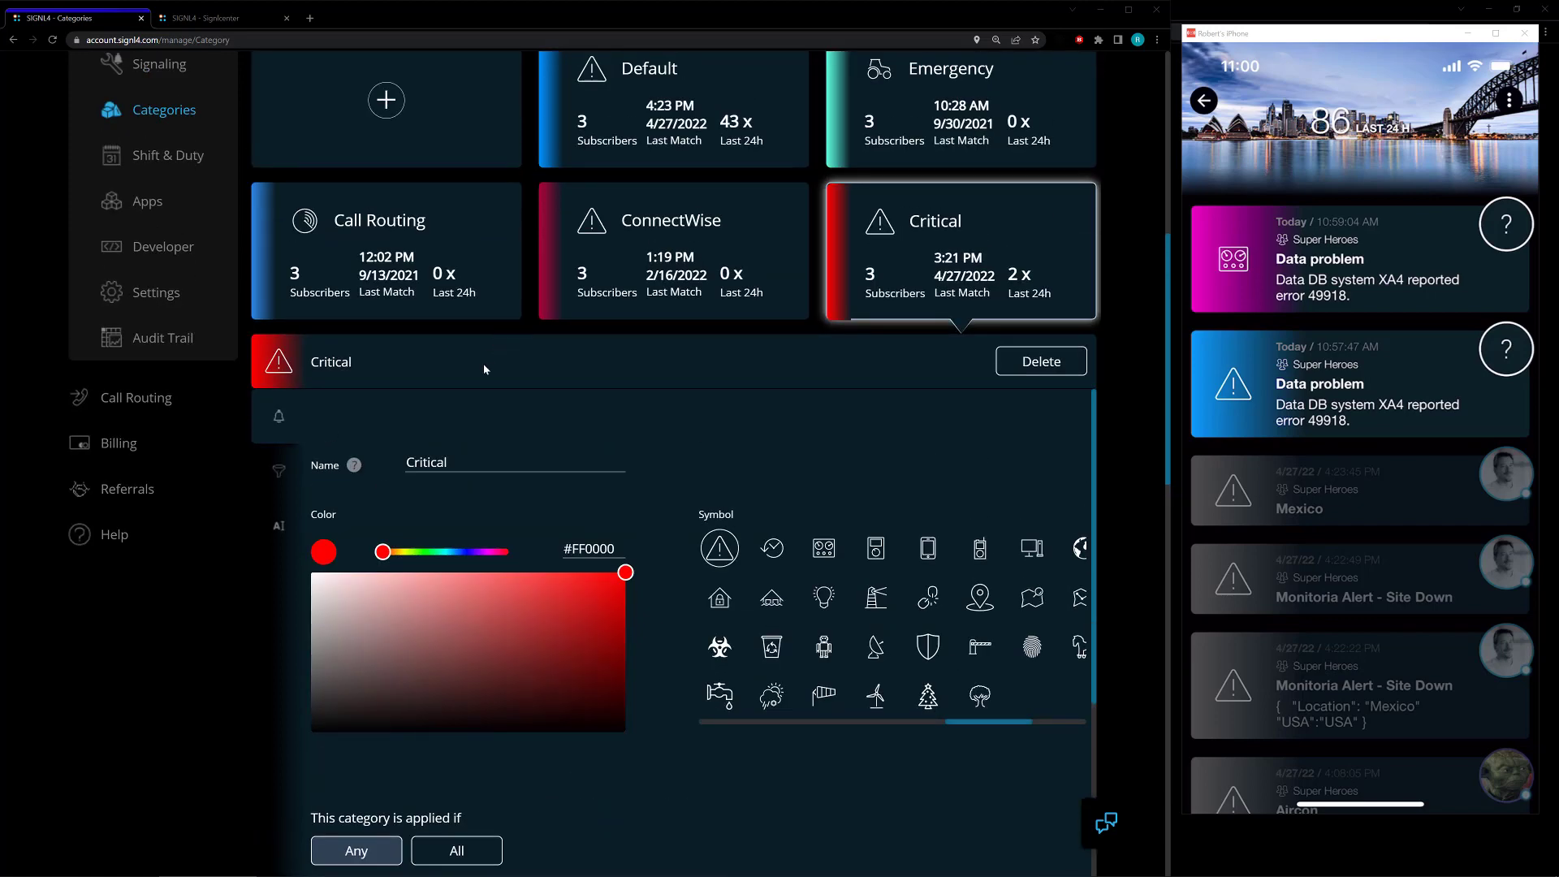
{"action": "left_click", "coordinate": [936, 220]}
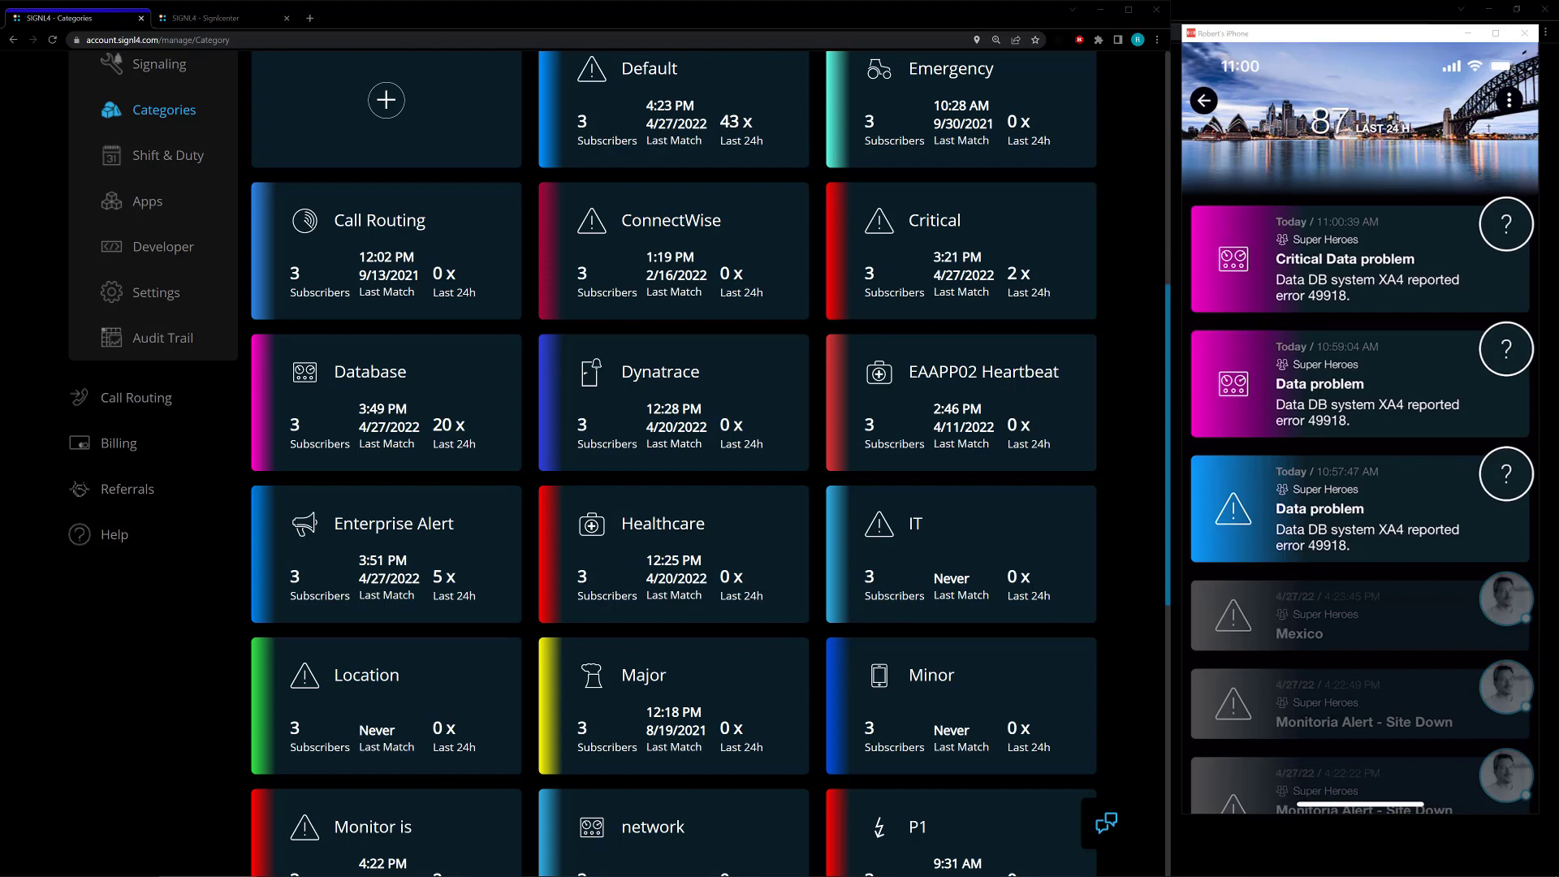
- Add "Critical" as an exclusion keyword to the Database category and save it
{"action": "left_click", "coordinate": [386, 373]}
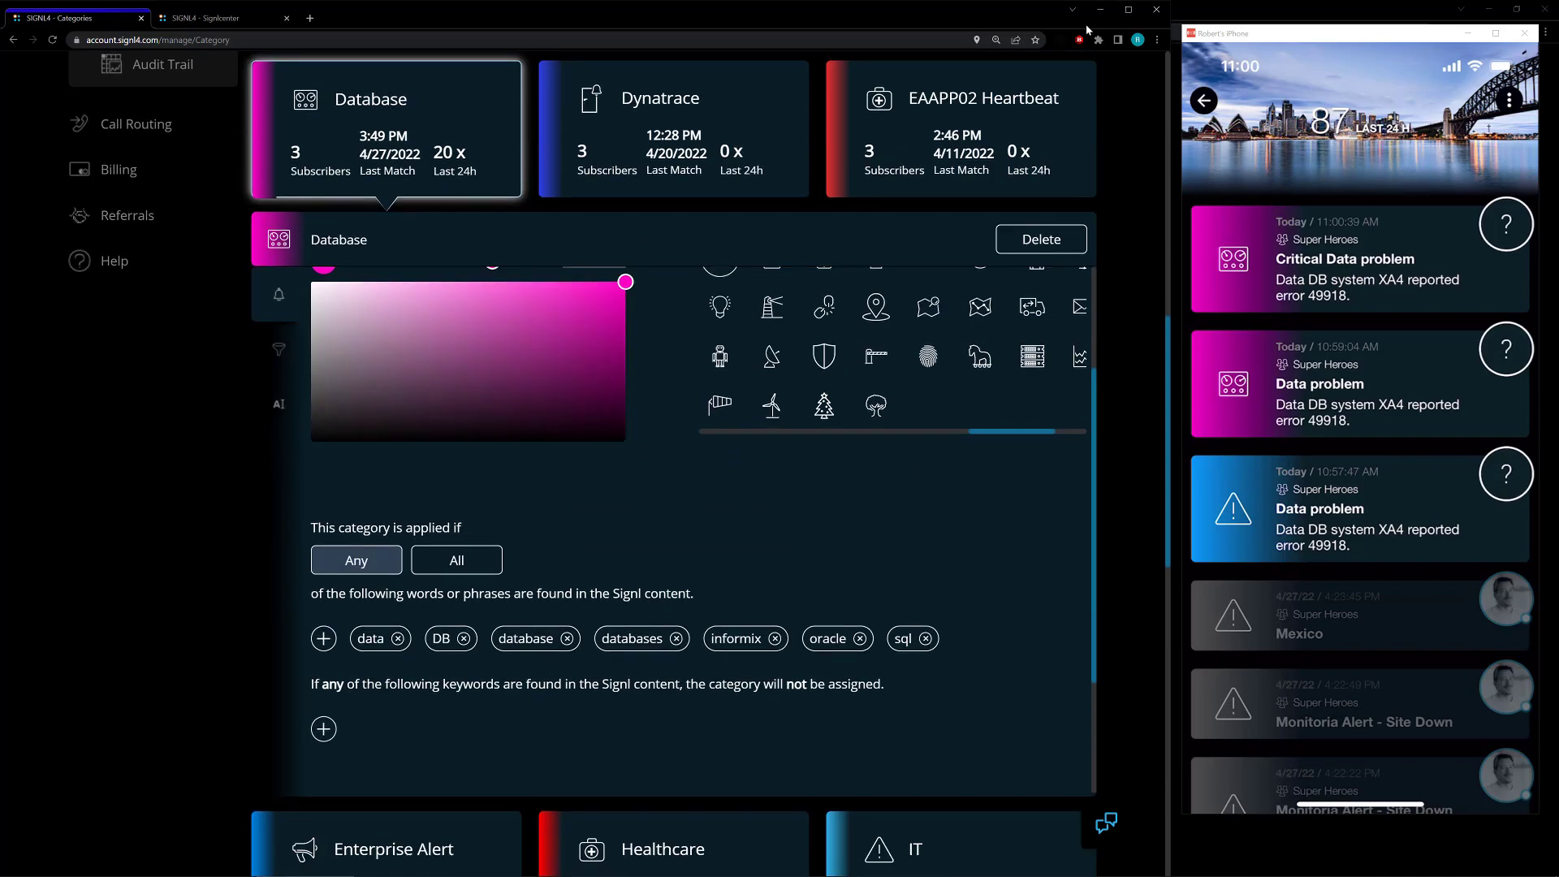
{"action": "left_click", "coordinate": [478, 111]}
{"action": "left_click", "coordinate": [324, 730]}
{"action": "type", "text": "Critical"}
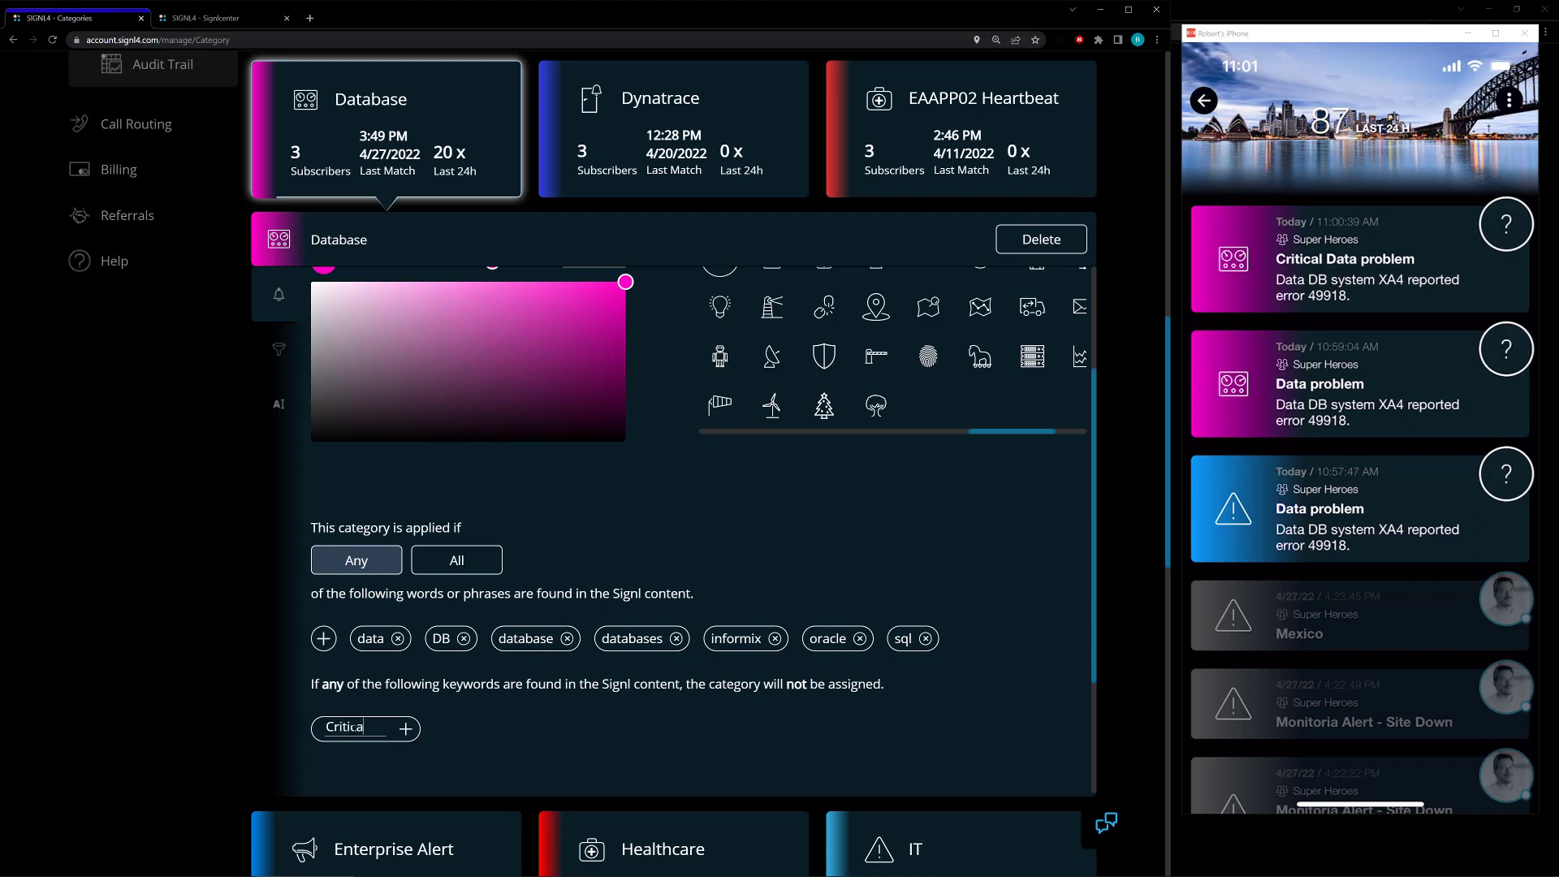
{"action": "left_click", "coordinate": [406, 730]}
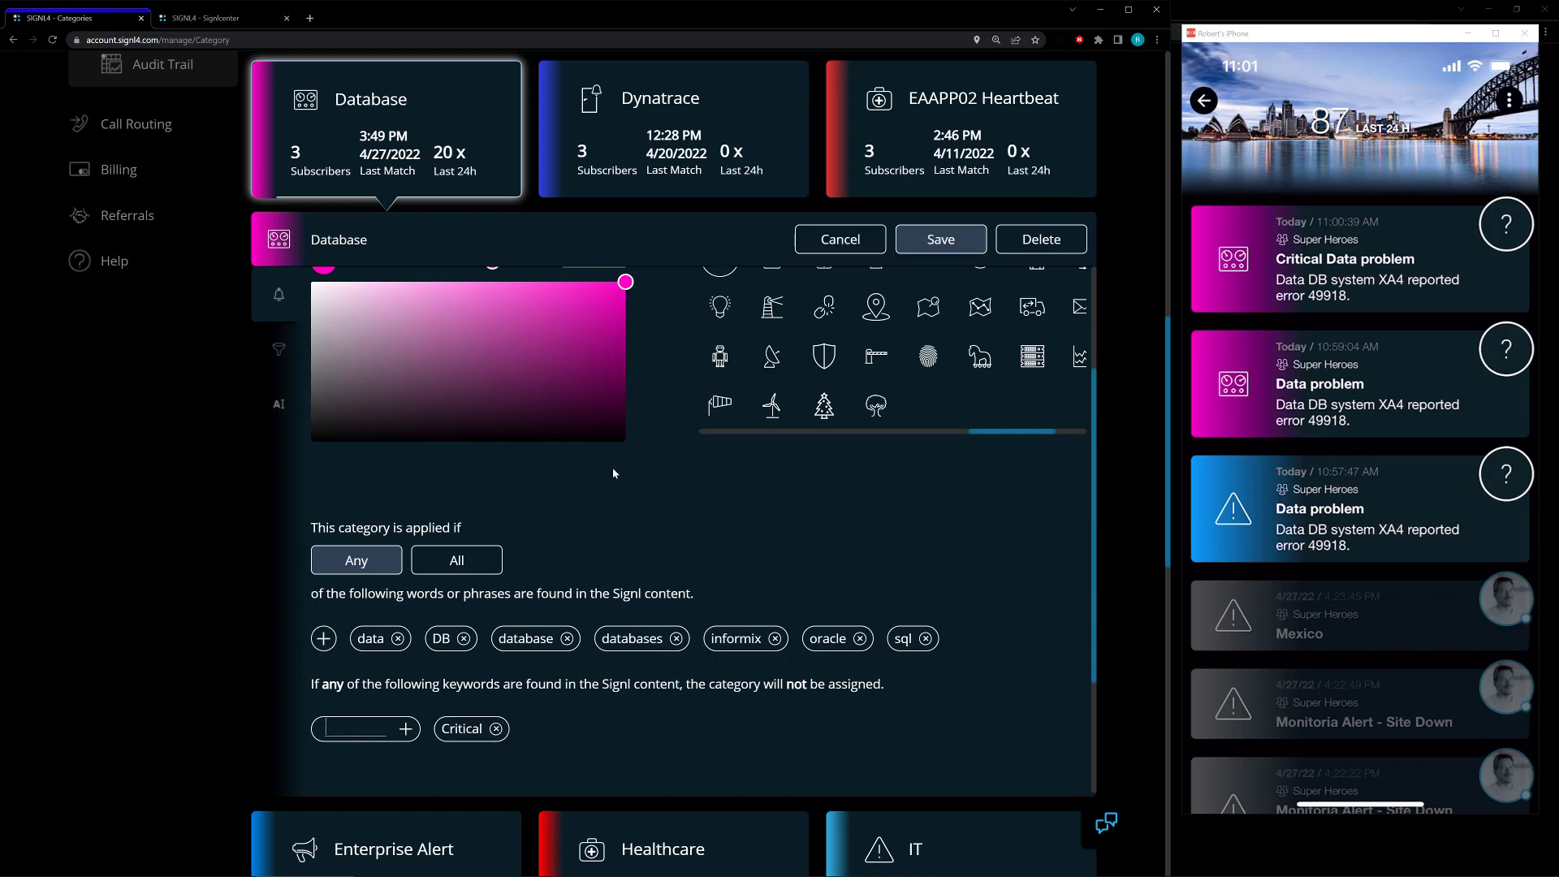
{"action": "left_click", "coordinate": [965, 240]}
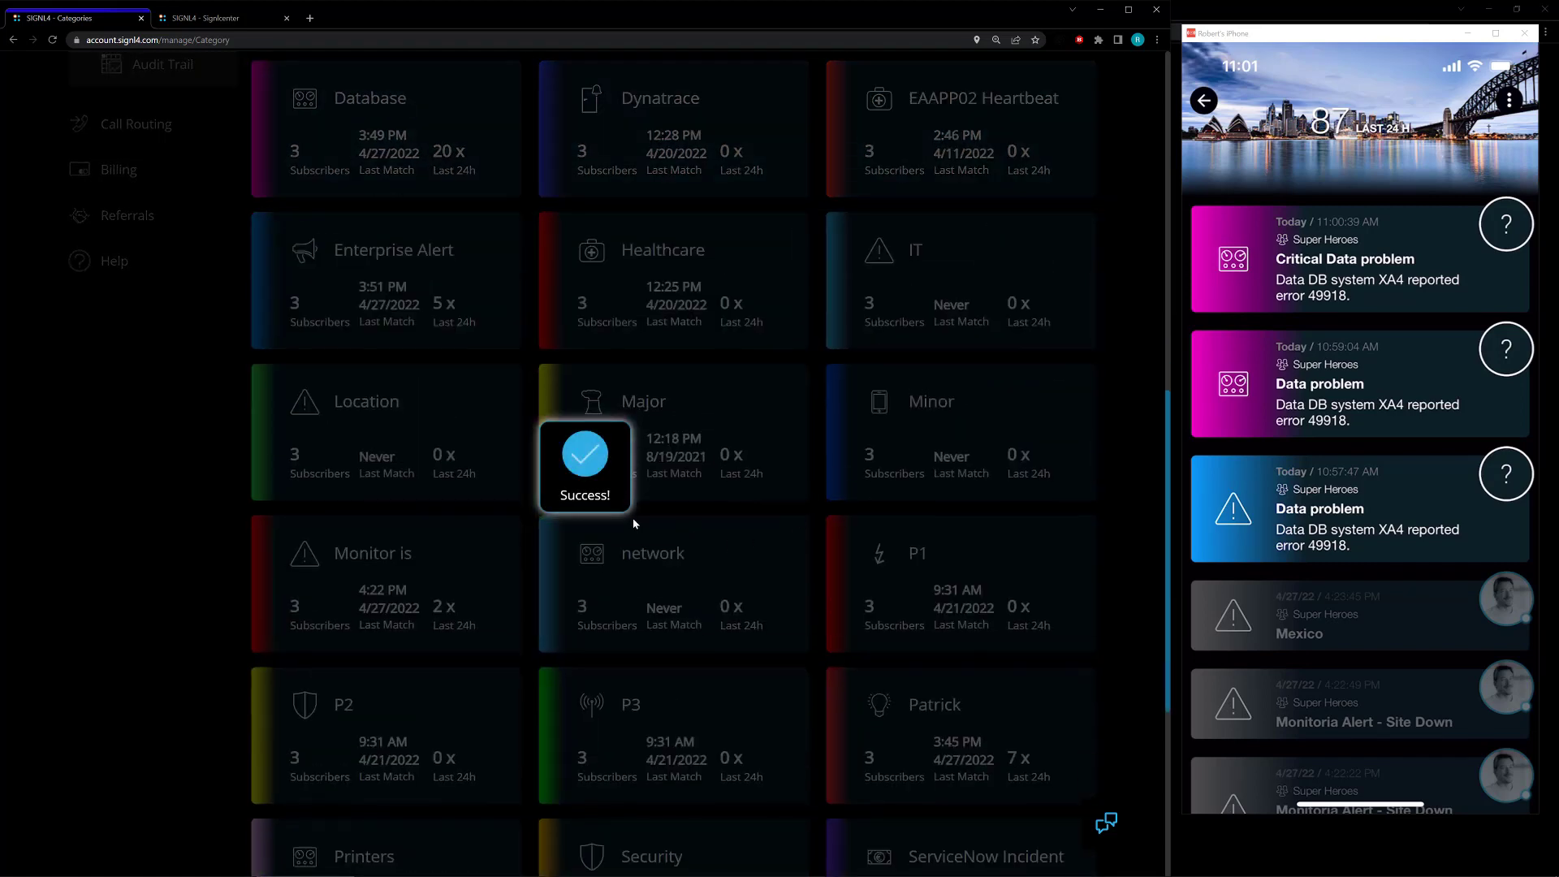
{"action": "scroll", "coordinate": [497, 365], "scroll_direction": "up", "scroll_amount": 2}
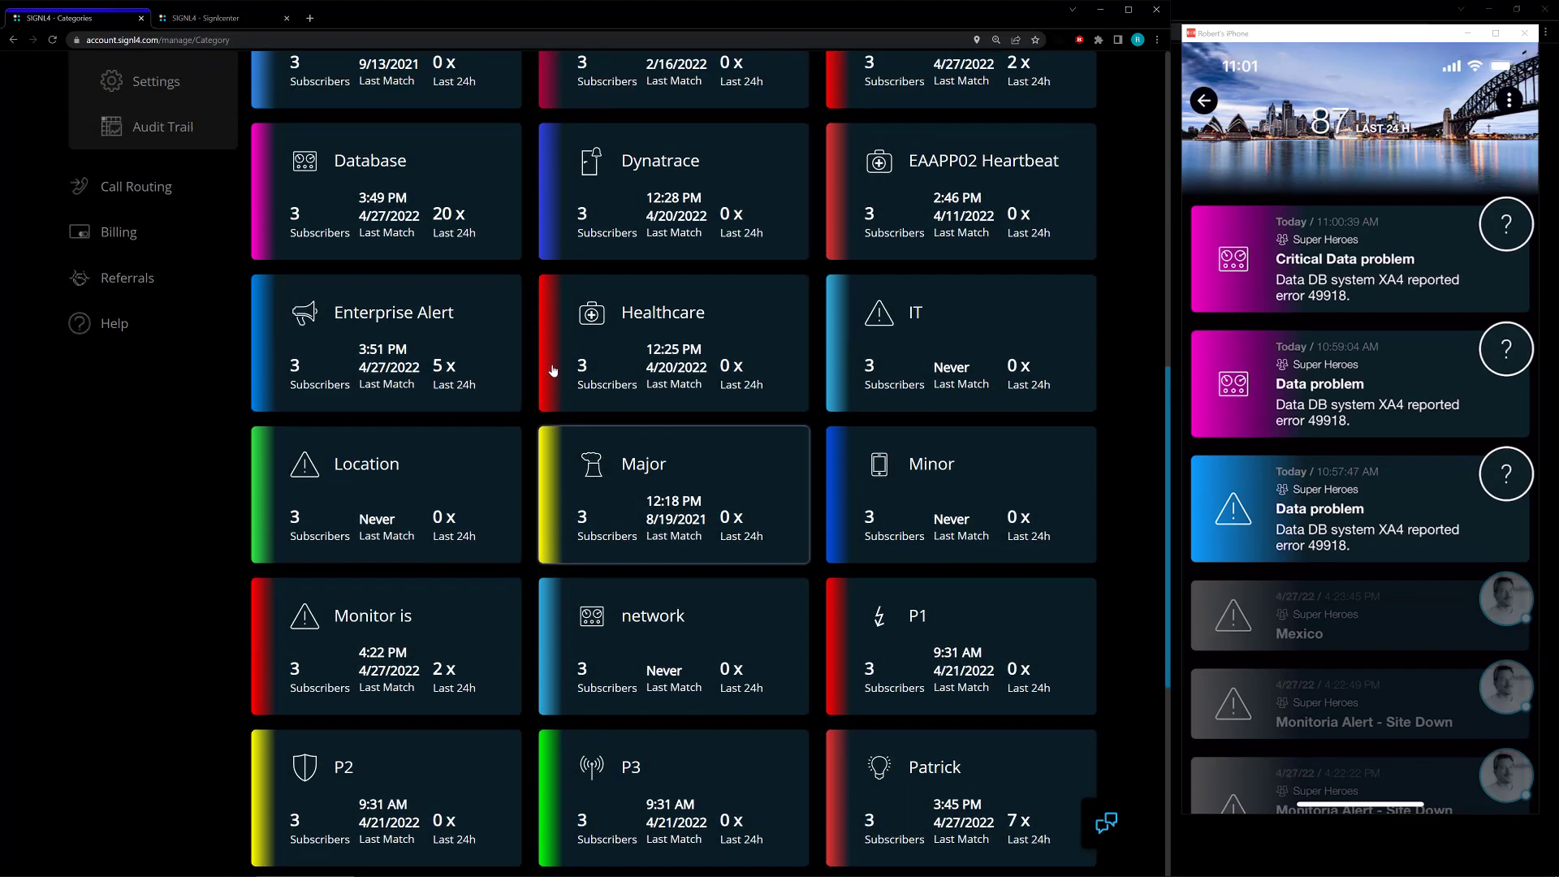
- Review the Database category's matching keywords, exclusion keyword, colour and symbol
{"action": "left_click", "coordinate": [496, 365]}
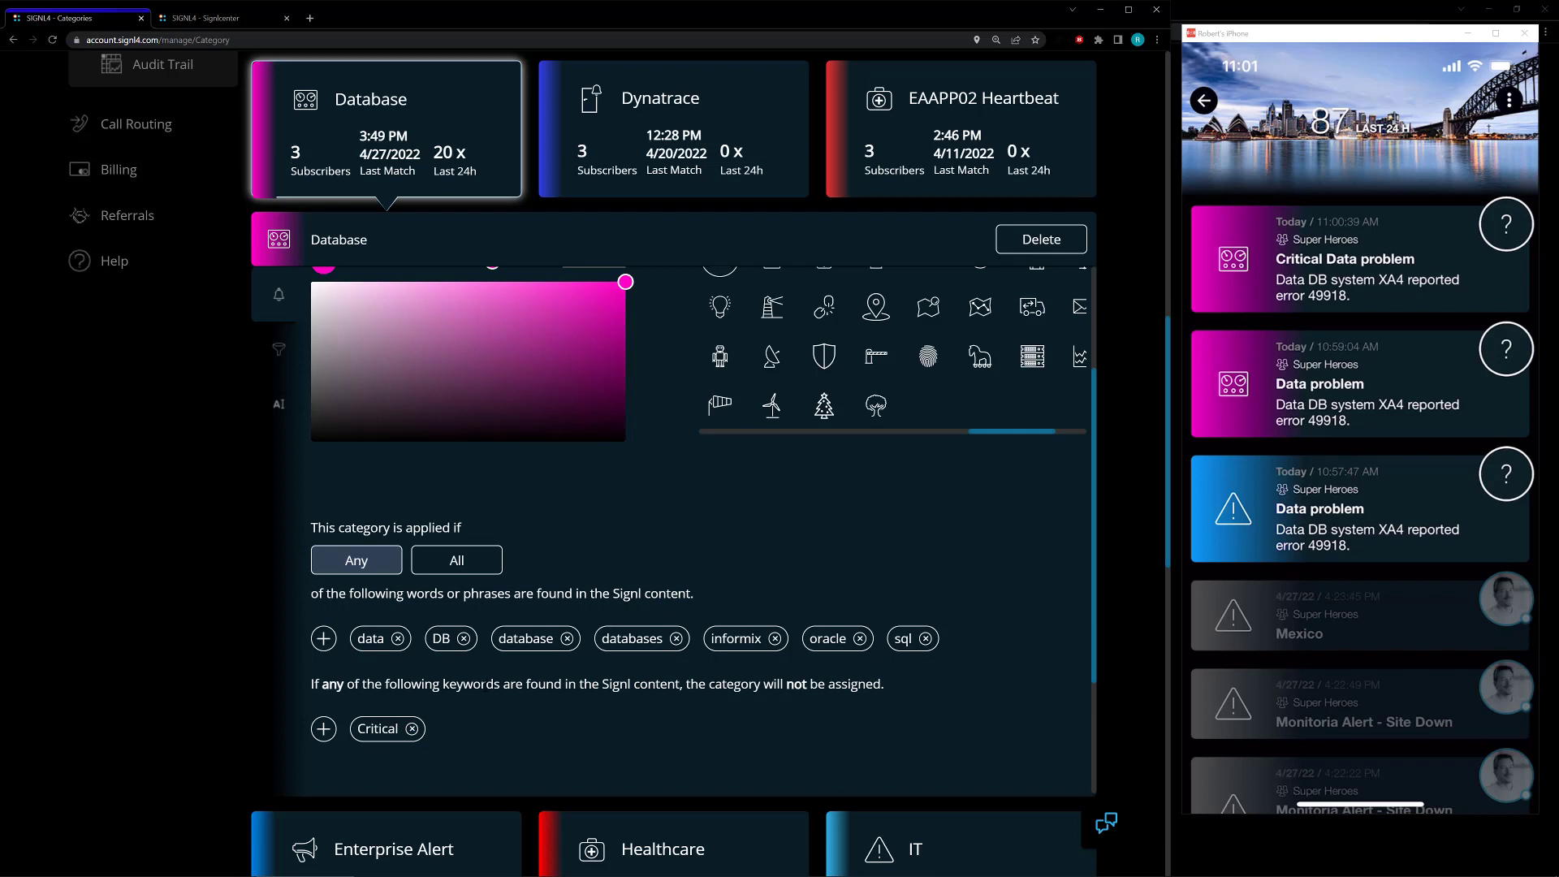
{"action": "scroll", "coordinate": [674, 487], "scroll_direction": "up", "scroll_amount": 5}
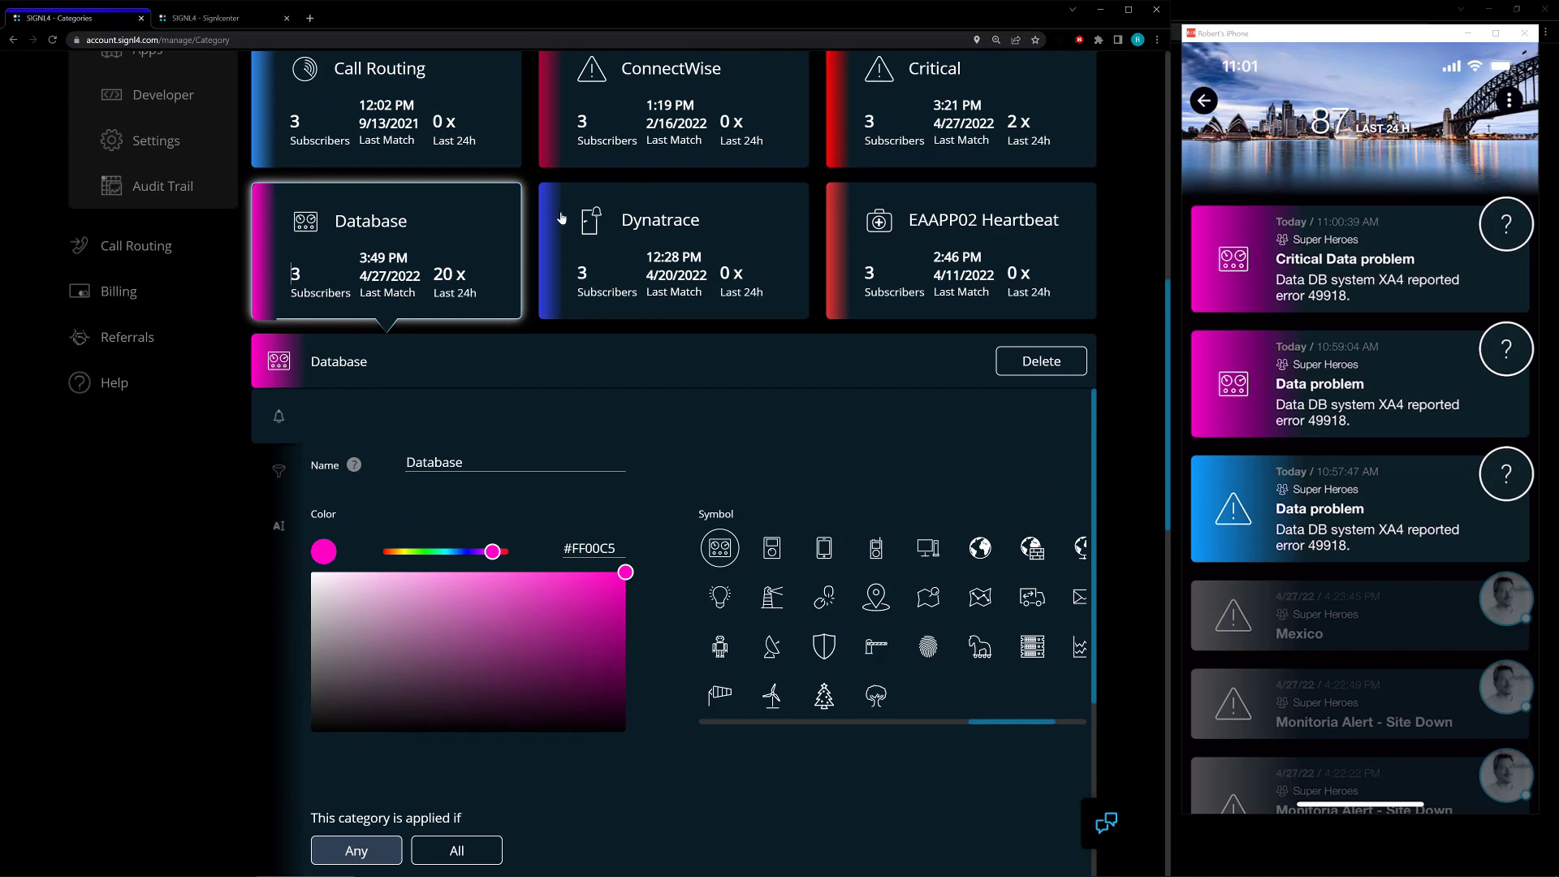
{"action": "scroll", "coordinate": [393, 250], "scroll_direction": "down", "scroll_amount": 1}
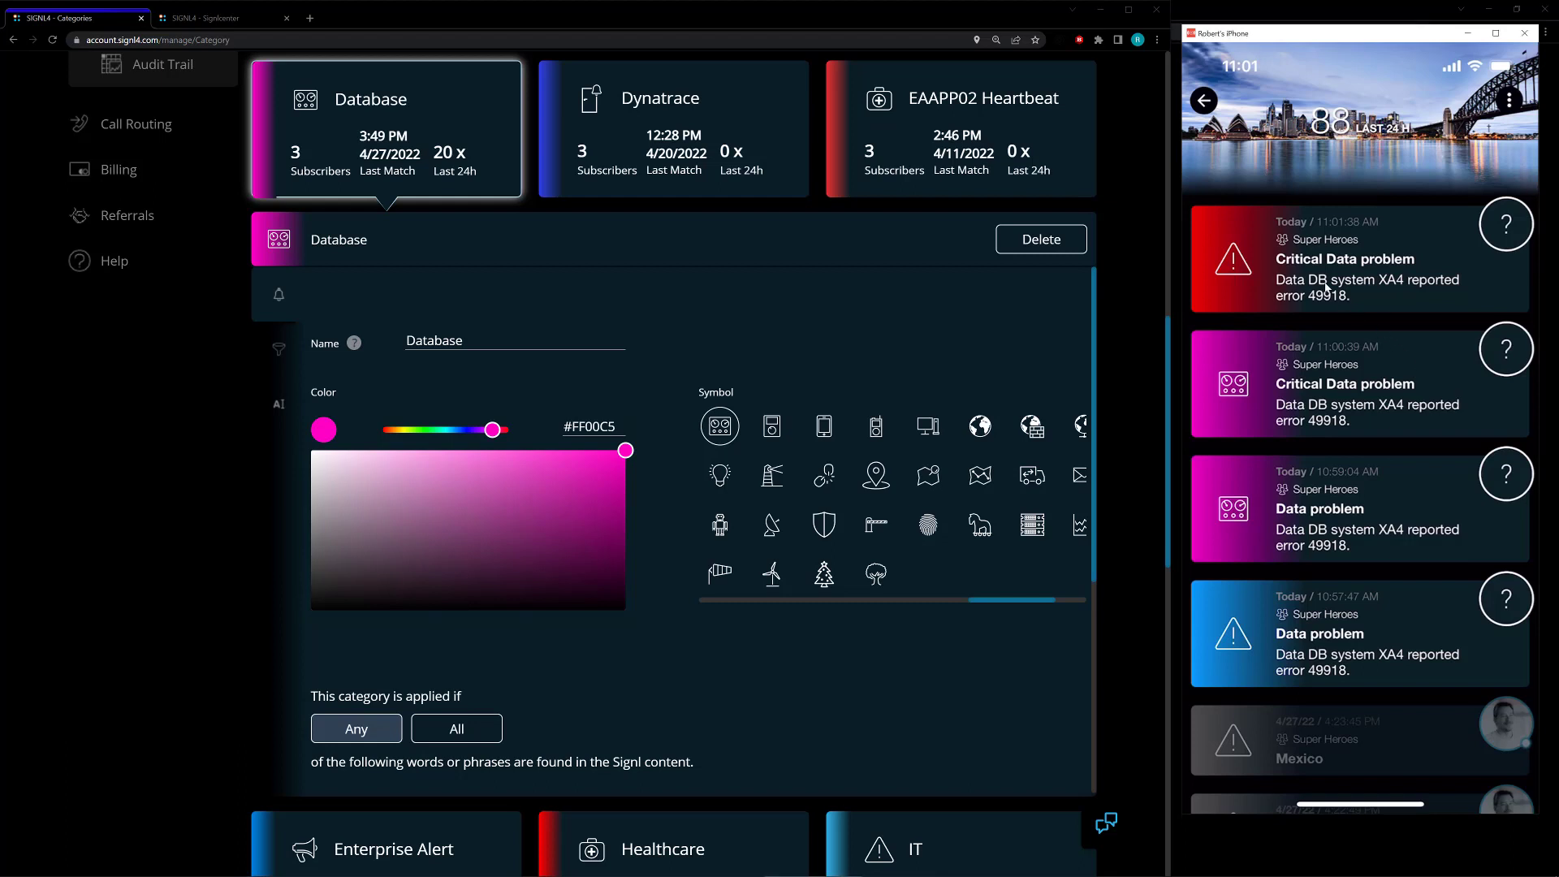
{"action": "scroll", "coordinate": [881, 395], "scroll_direction": "down", "scroll_amount": 3}
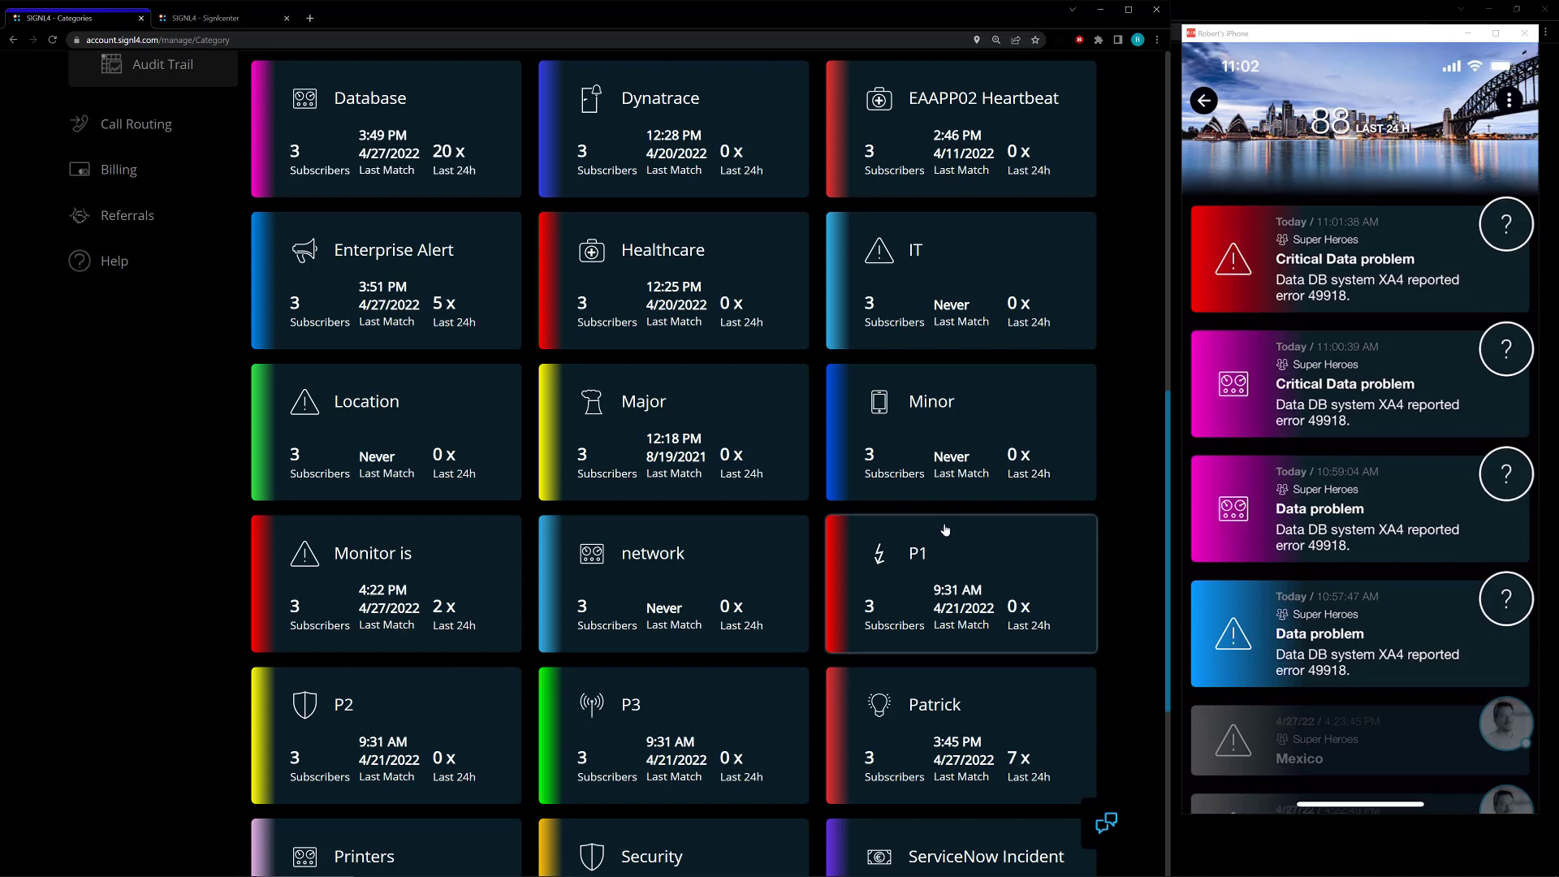
- Add "Severity 16" as a matching keyword to the P1 category and save it
{"action": "scroll", "coordinate": [942, 561], "scroll_direction": "down", "scroll_amount": 2}
{"action": "left_click", "coordinate": [1009, 373]}
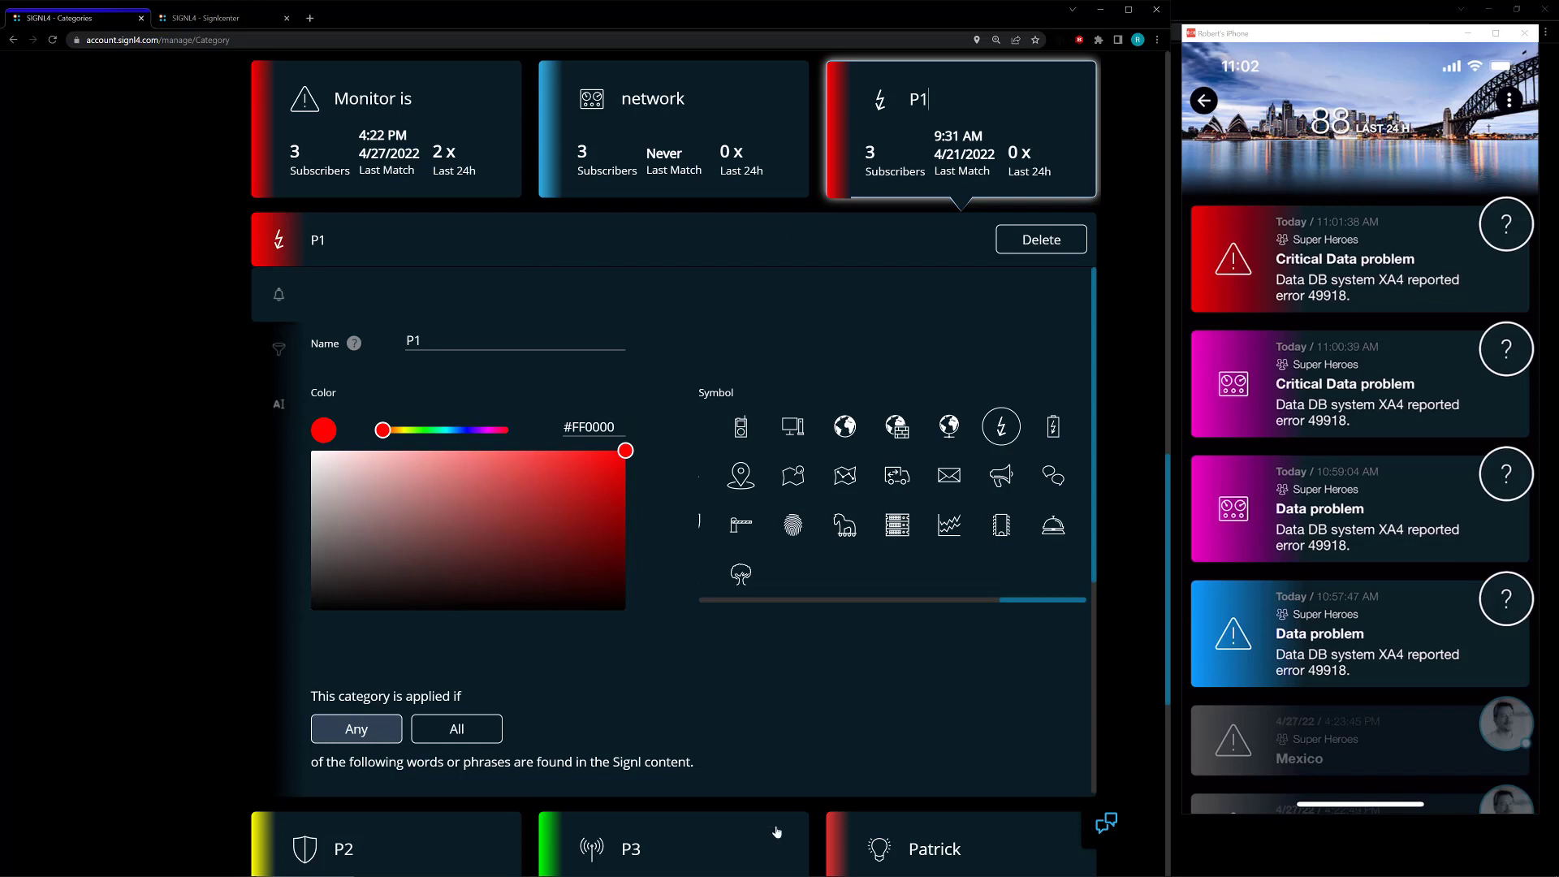
{"action": "scroll", "coordinate": [684, 664], "scroll_direction": "down", "scroll_amount": 2}
{"action": "scroll", "coordinate": [683, 664], "scroll_direction": "down", "scroll_amount": 1}
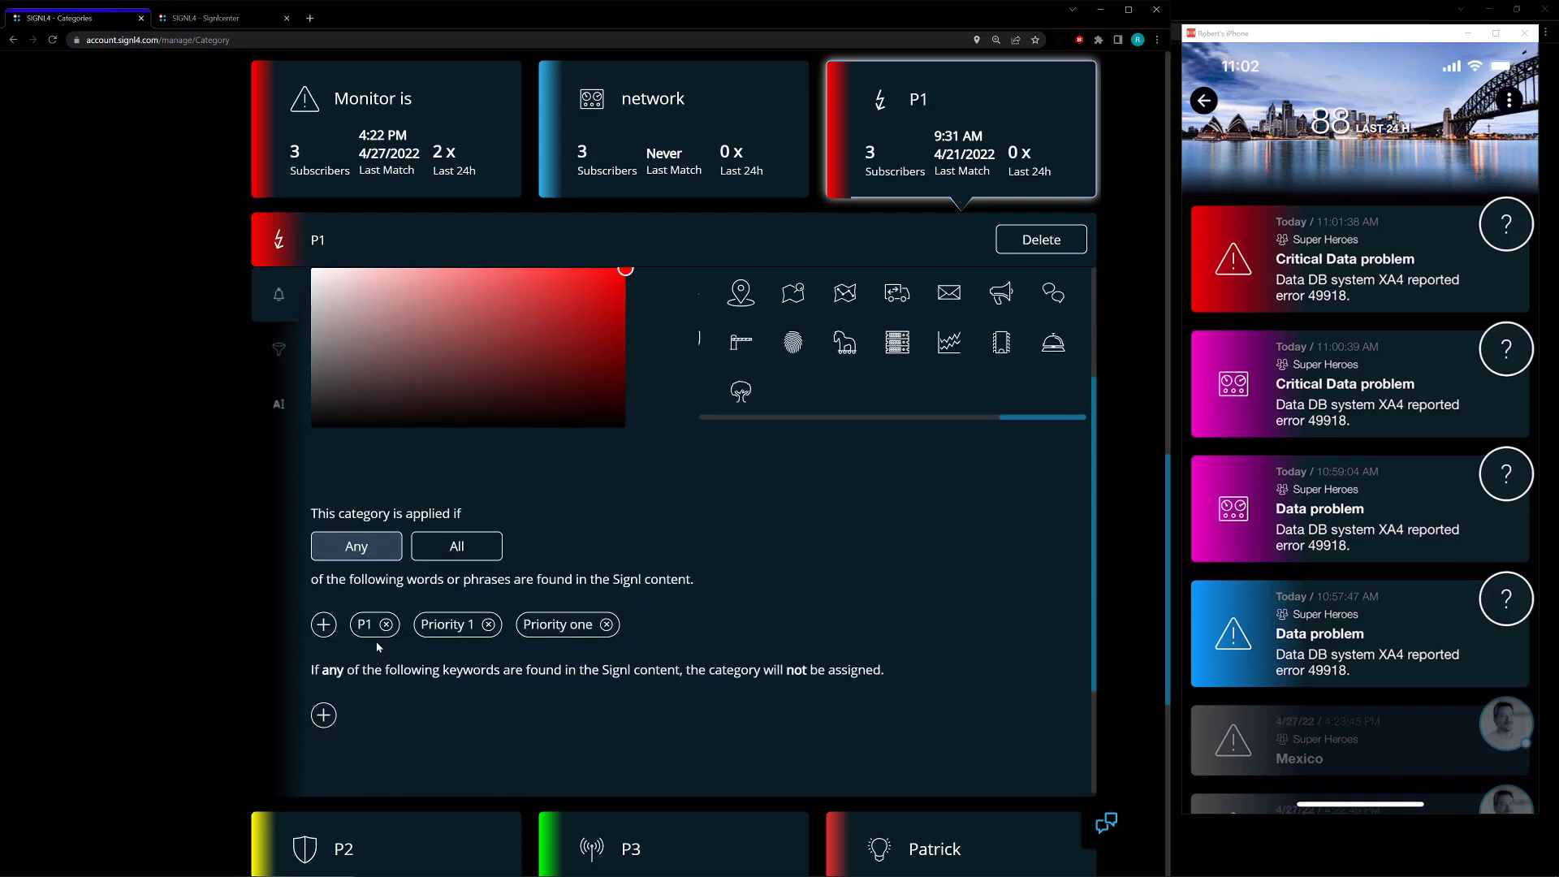
{"action": "left_click", "coordinate": [322, 624]}
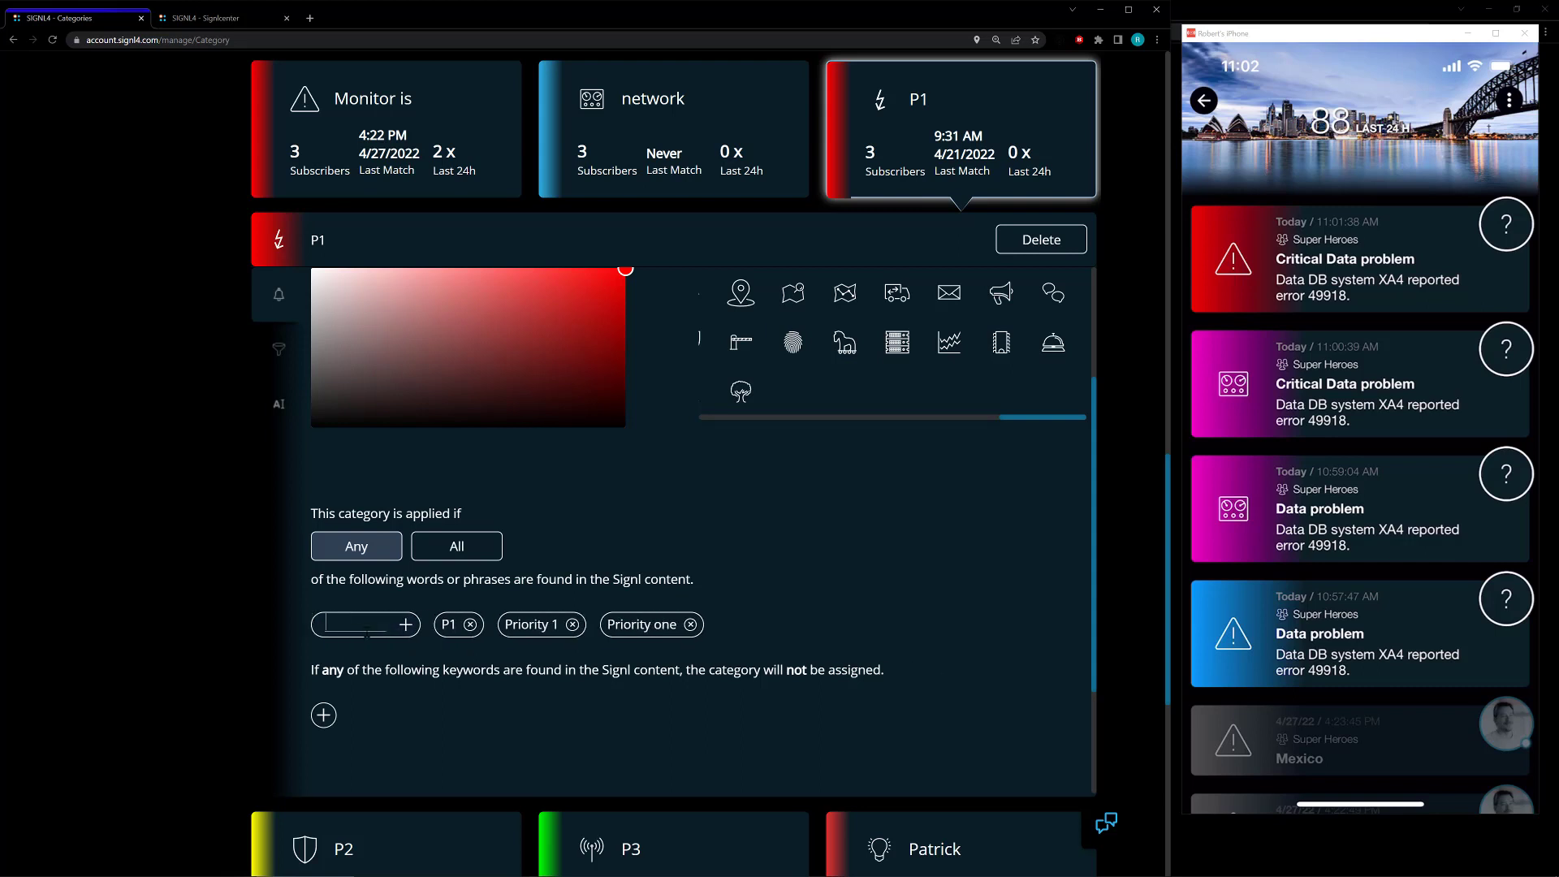
{"action": "type", "text": "Severity"}
{"action": "type", "text": "16"}
{"action": "key", "text": "Return"}
{"action": "left_click", "coordinate": [927, 247]}
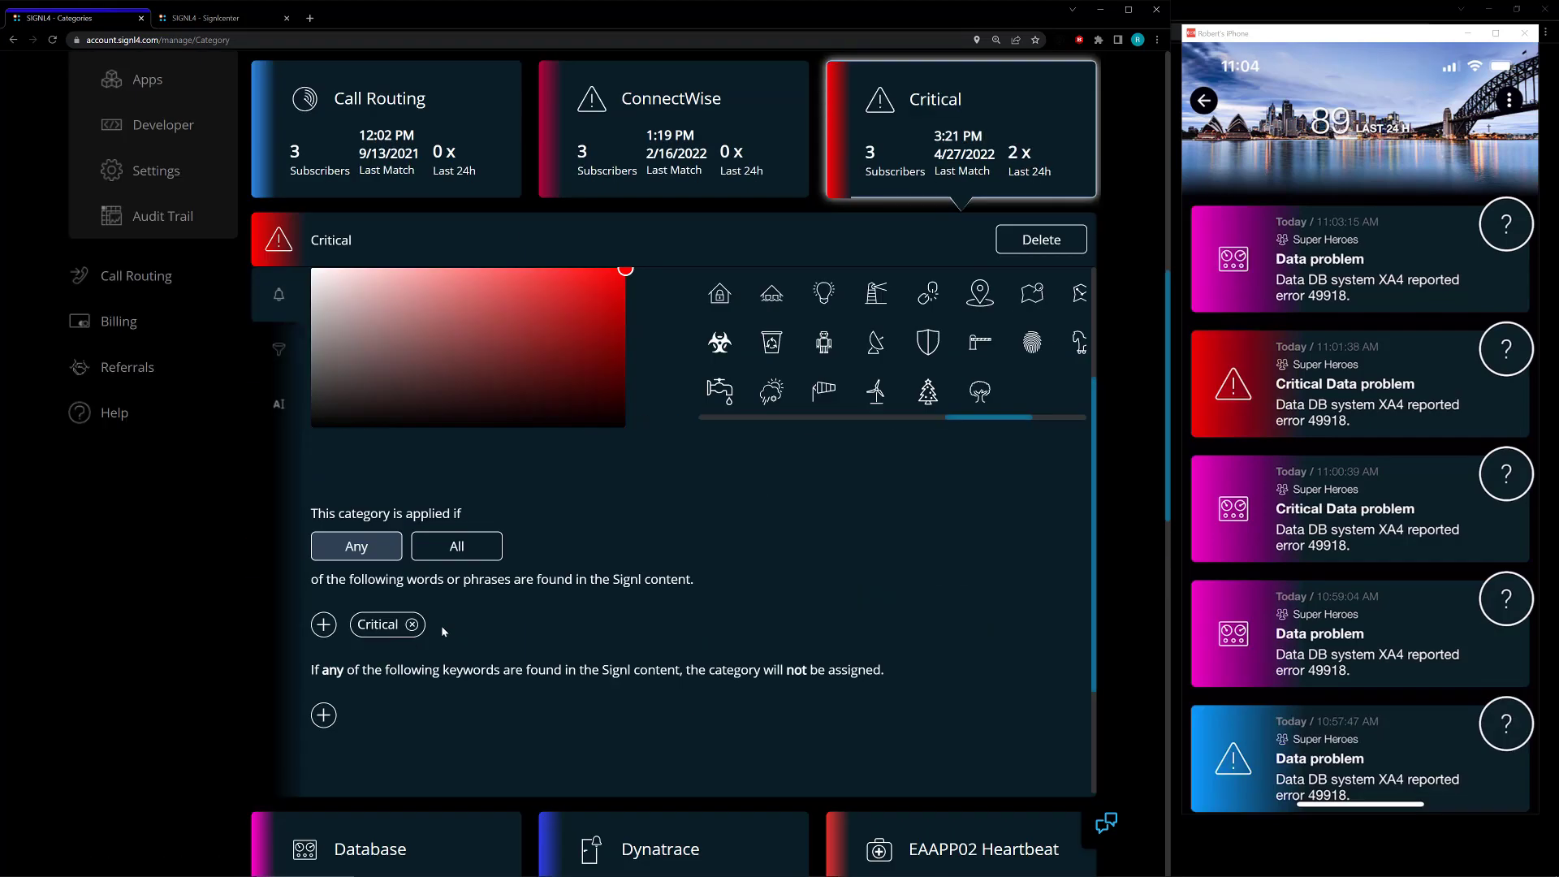
- Add "Severity 16" as an exclusion keyword to the Critical category and save it
{"action": "scroll", "coordinate": [714, 544], "scroll_direction": "up", "scroll_amount": 2}
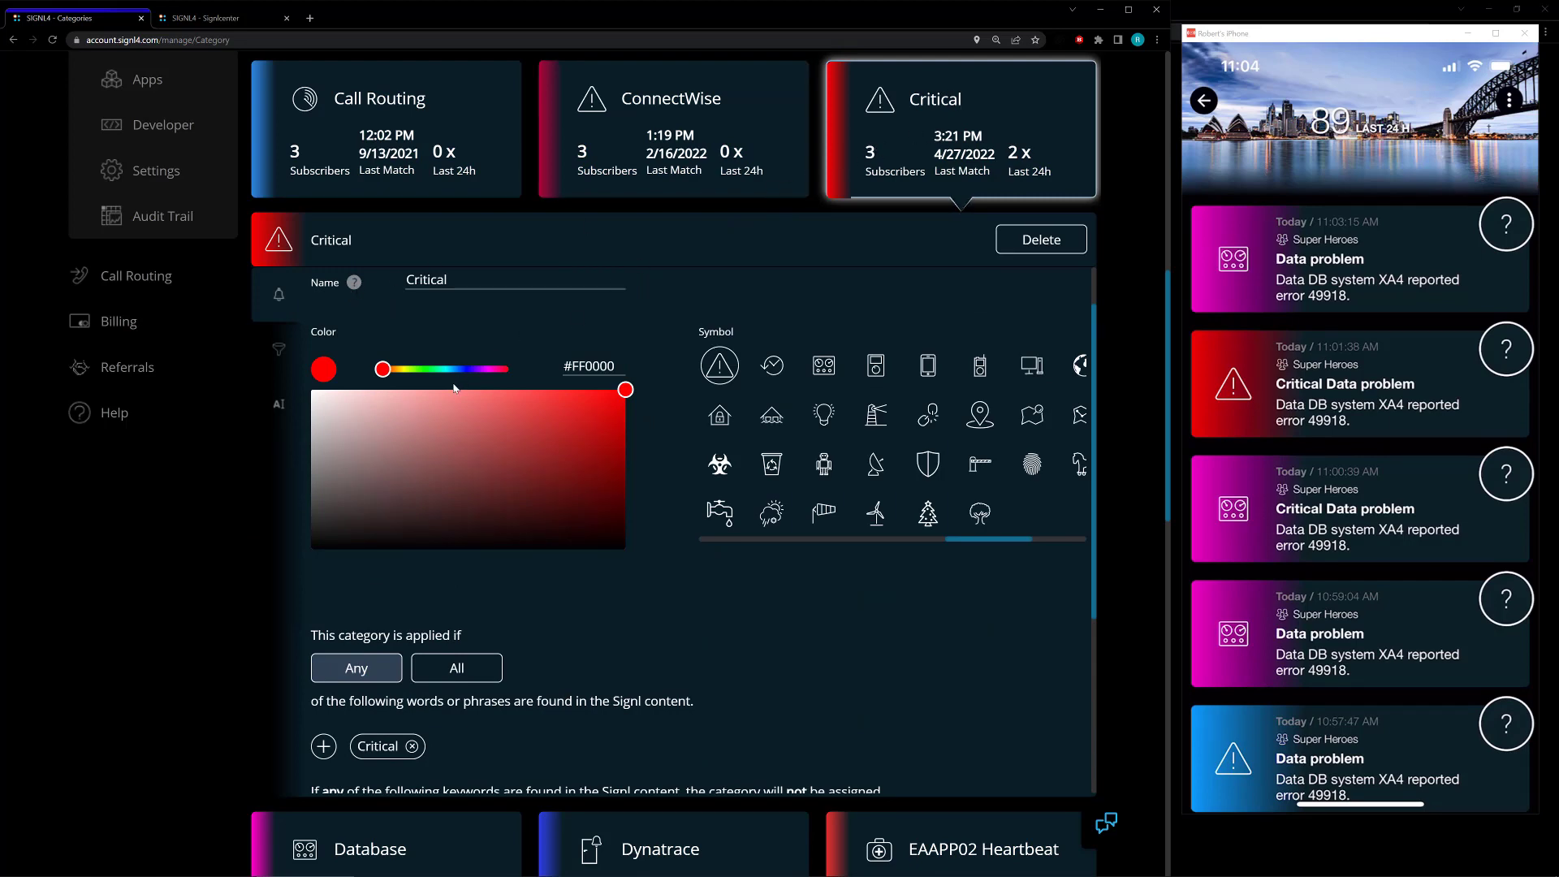
{"action": "scroll", "coordinate": [368, 582], "scroll_direction": "down", "scroll_amount": 3}
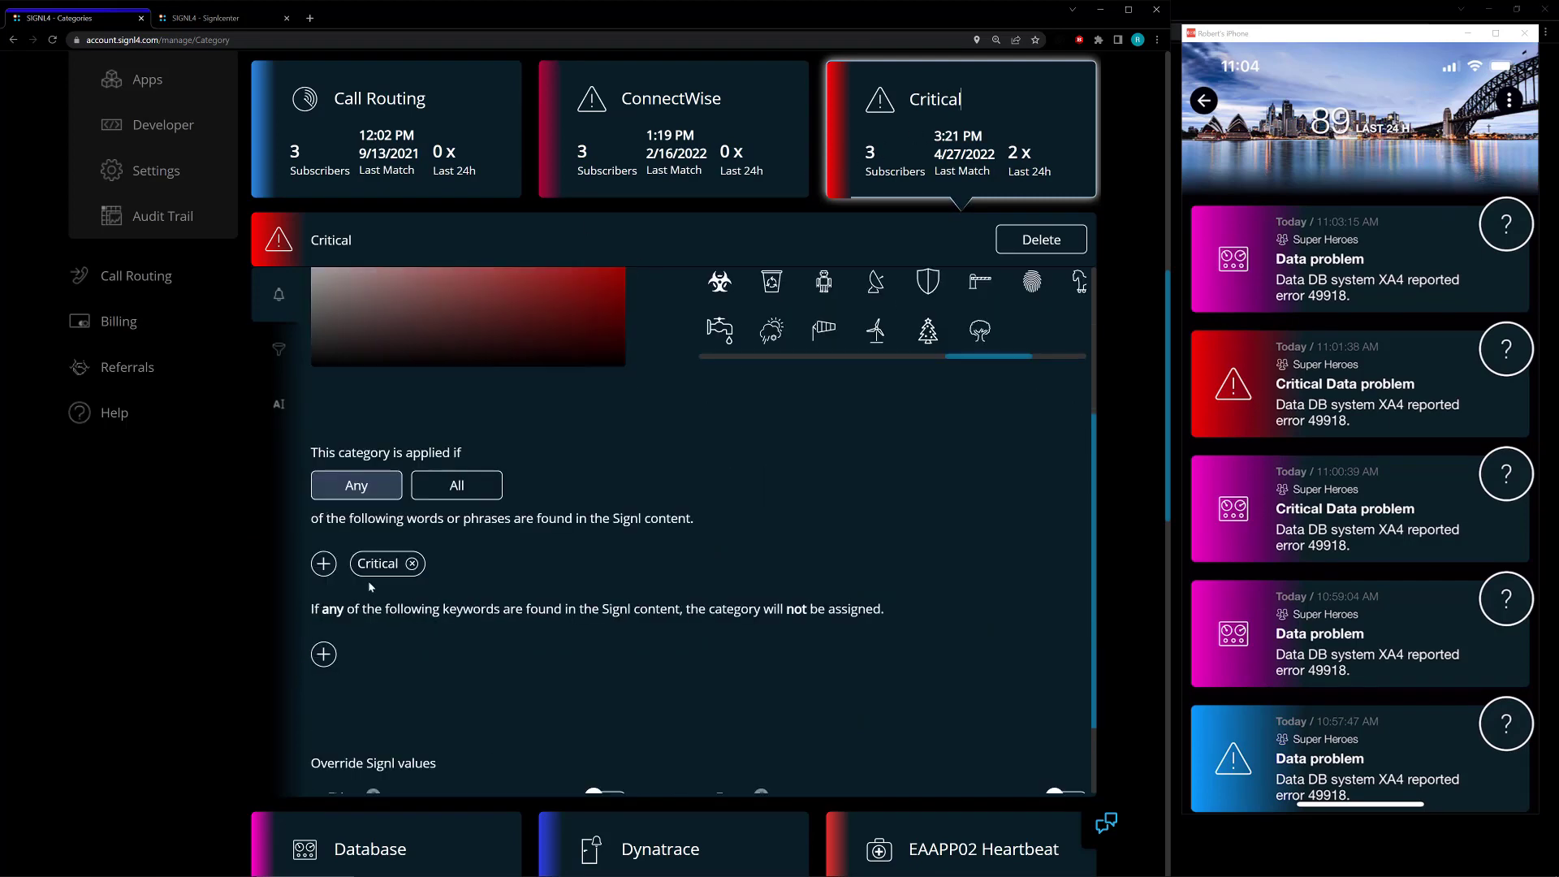
{"action": "left_click", "coordinate": [323, 655]}
{"action": "type", "text": "Severity 16"}
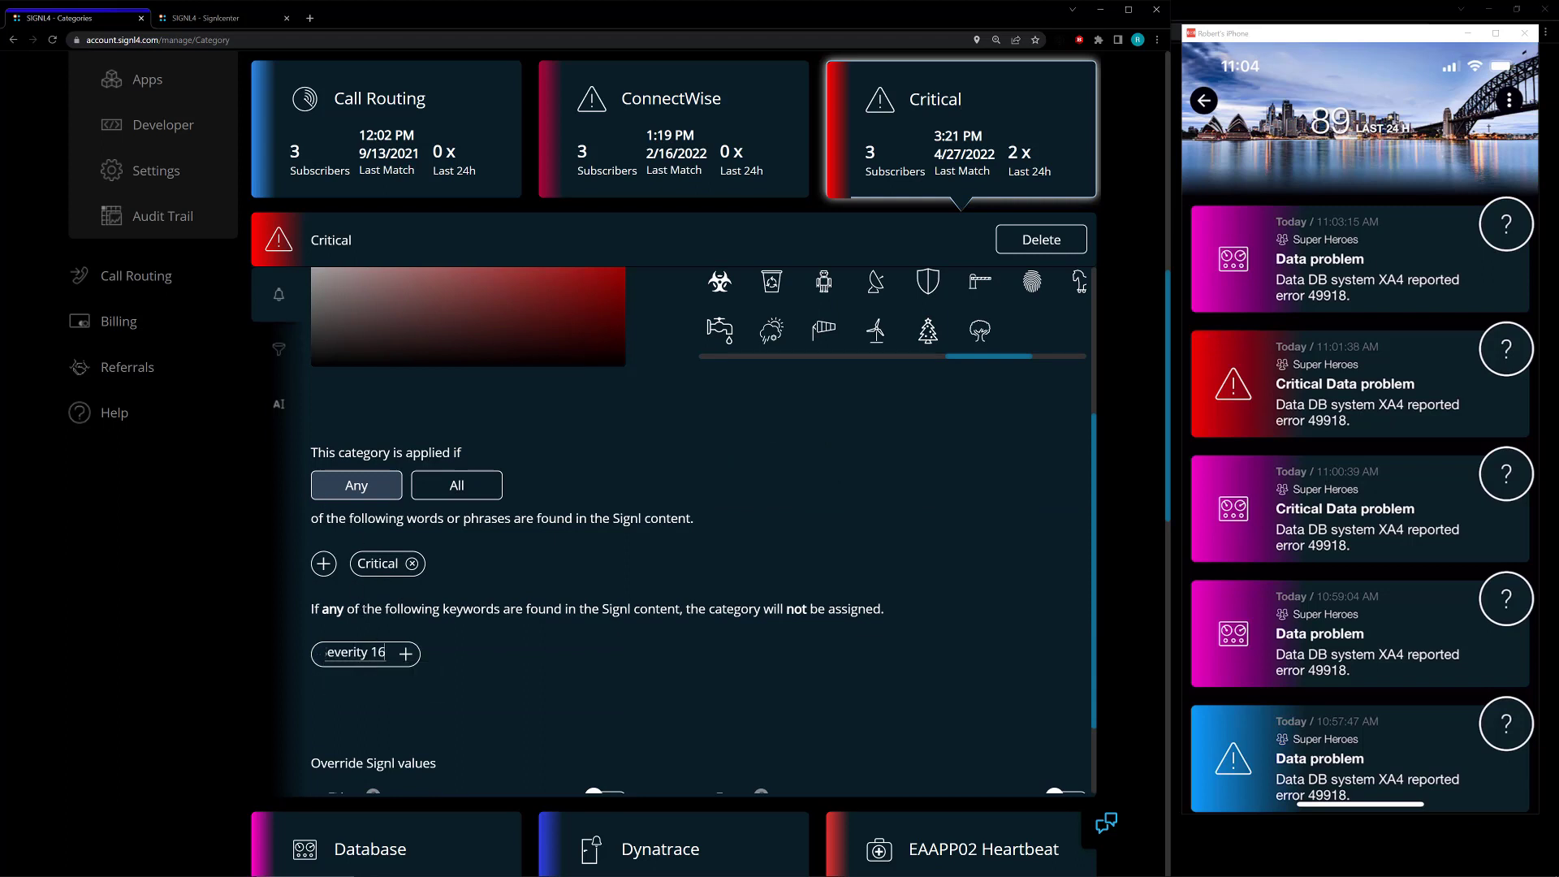
{"action": "left_click", "coordinate": [405, 655]}
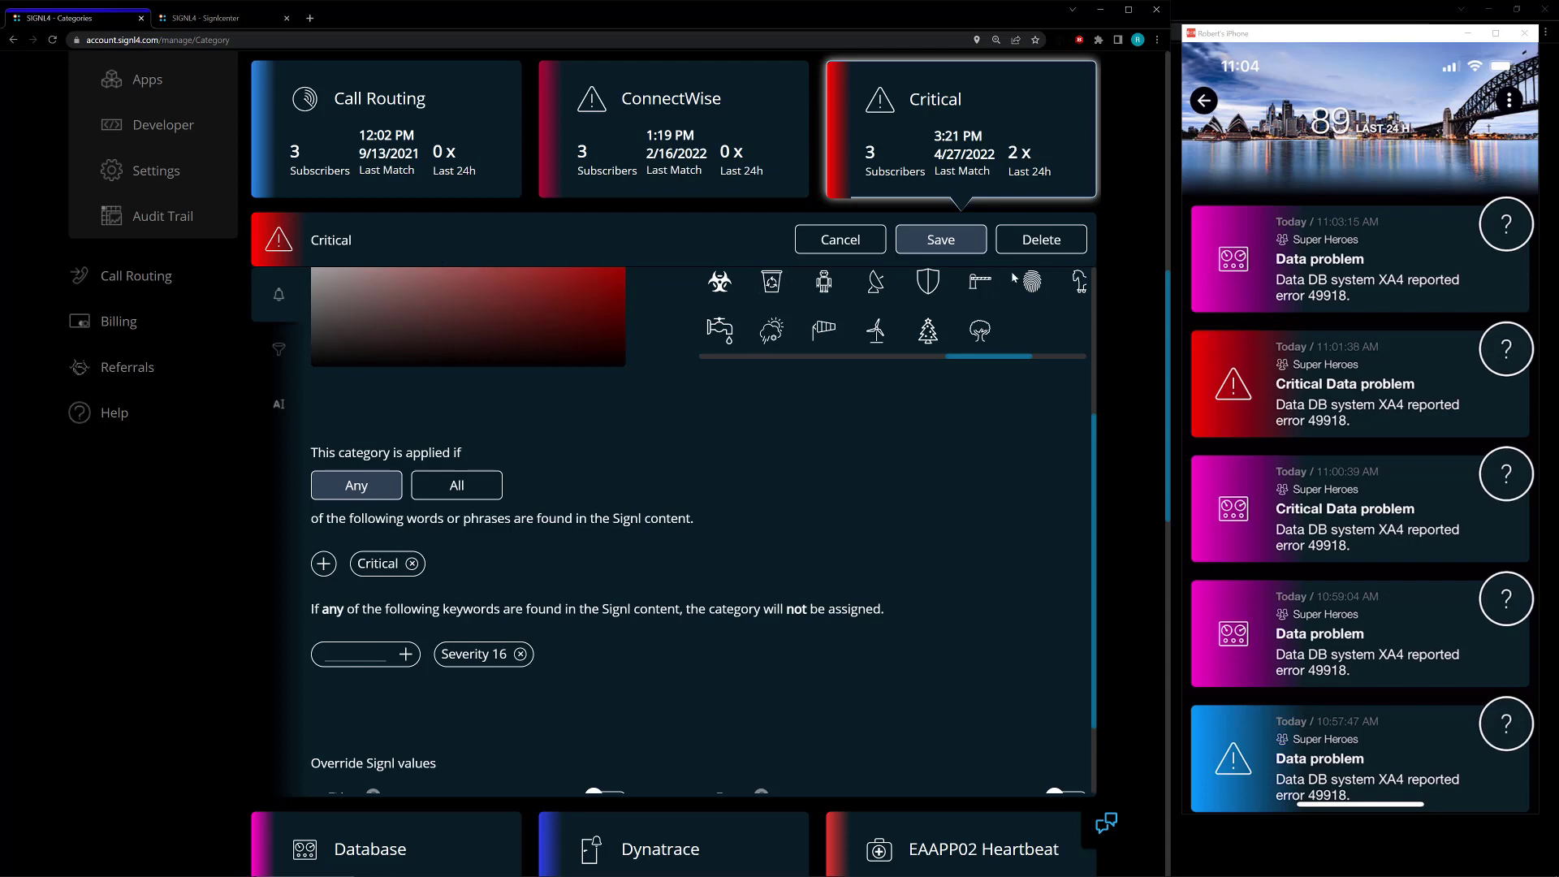
{"action": "left_click", "coordinate": [942, 242]}
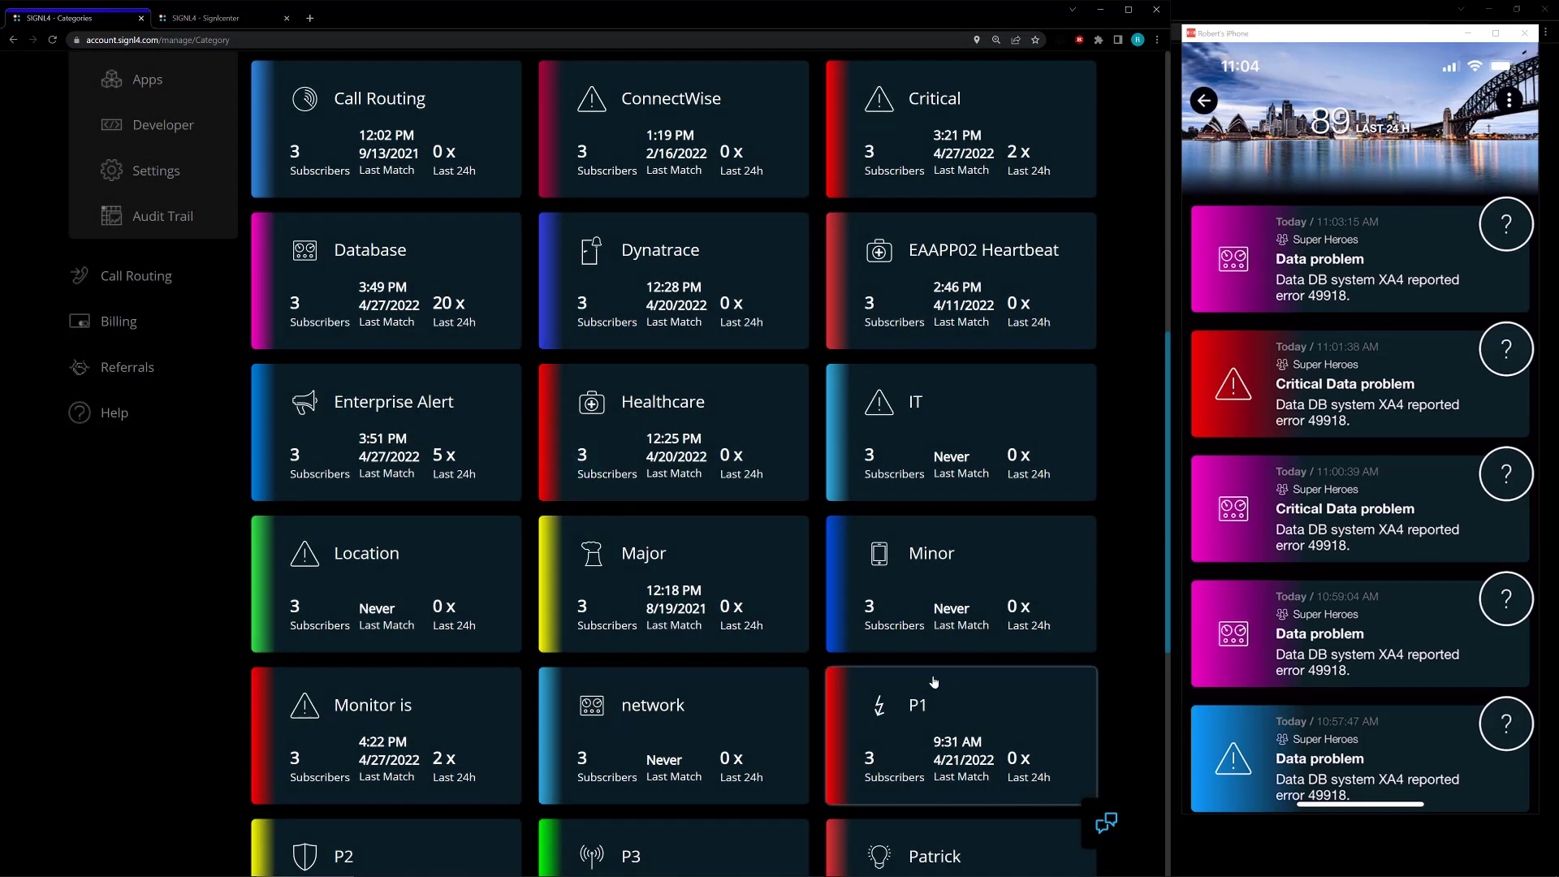
- Review the P1 category's keywords, and check the category and severity of the newest Critical Data problem Signl
{"action": "left_click", "coordinate": [934, 682]}
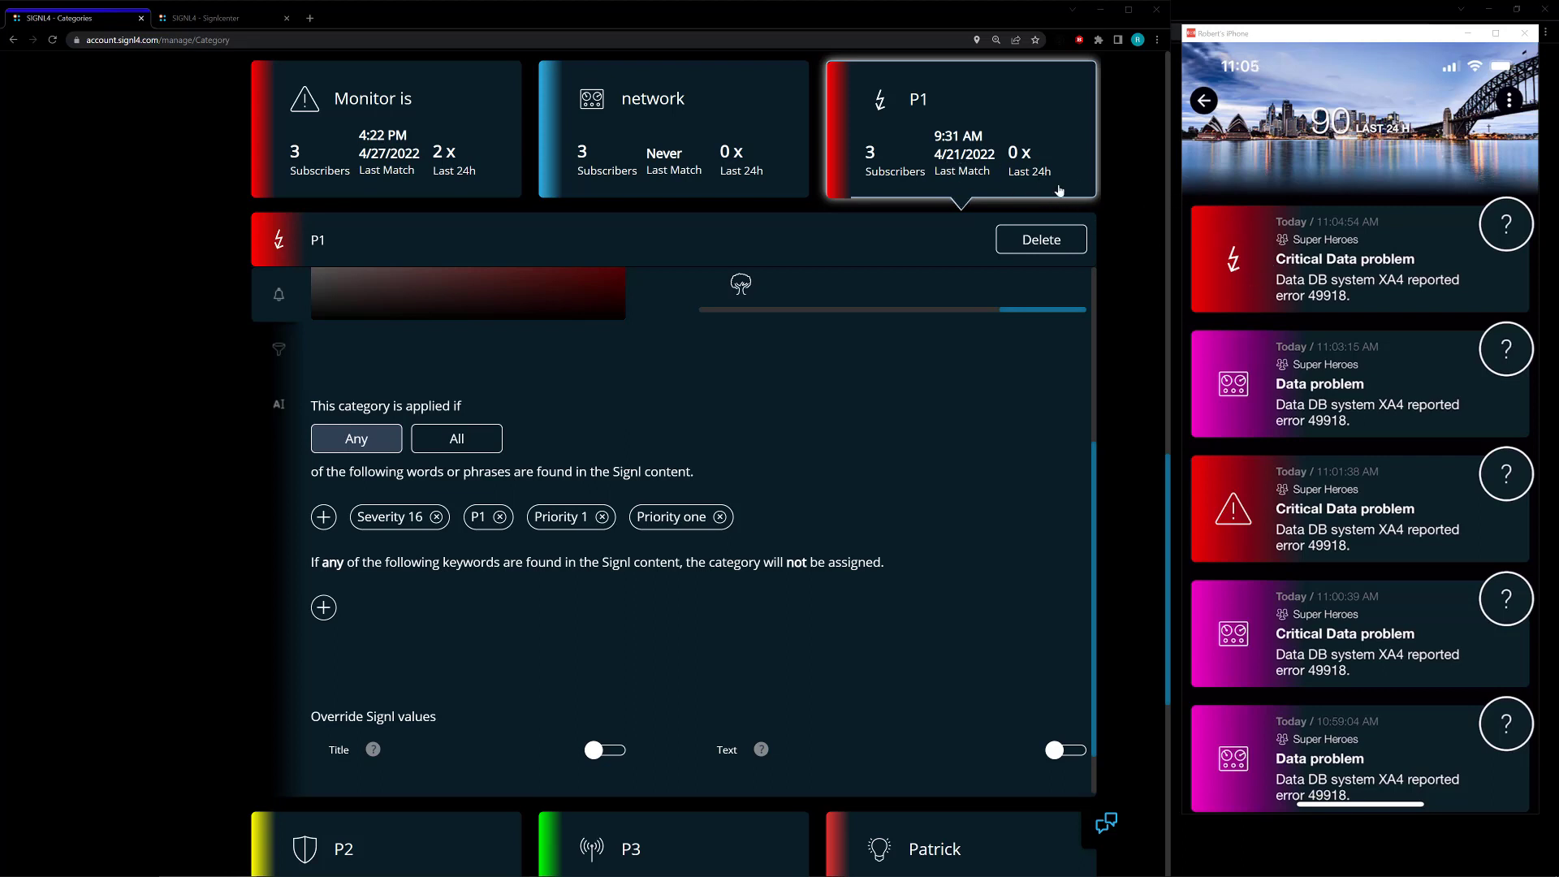
{"action": "left_click", "coordinate": [222, 19]}
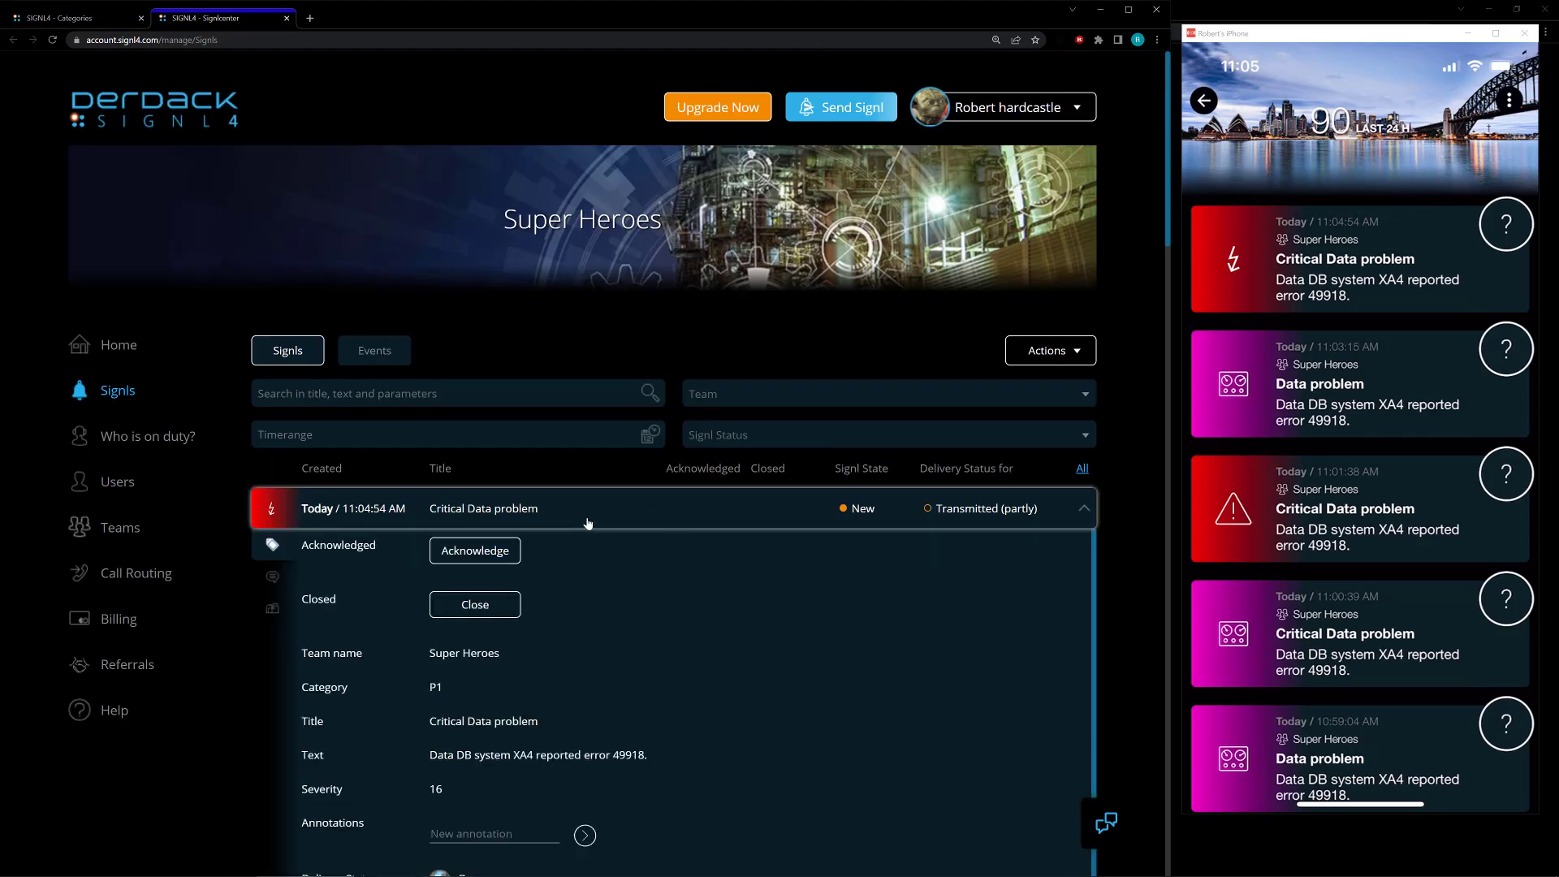
{"action": "scroll", "coordinate": [528, 597], "scroll_direction": "down", "scroll_amount": 1}
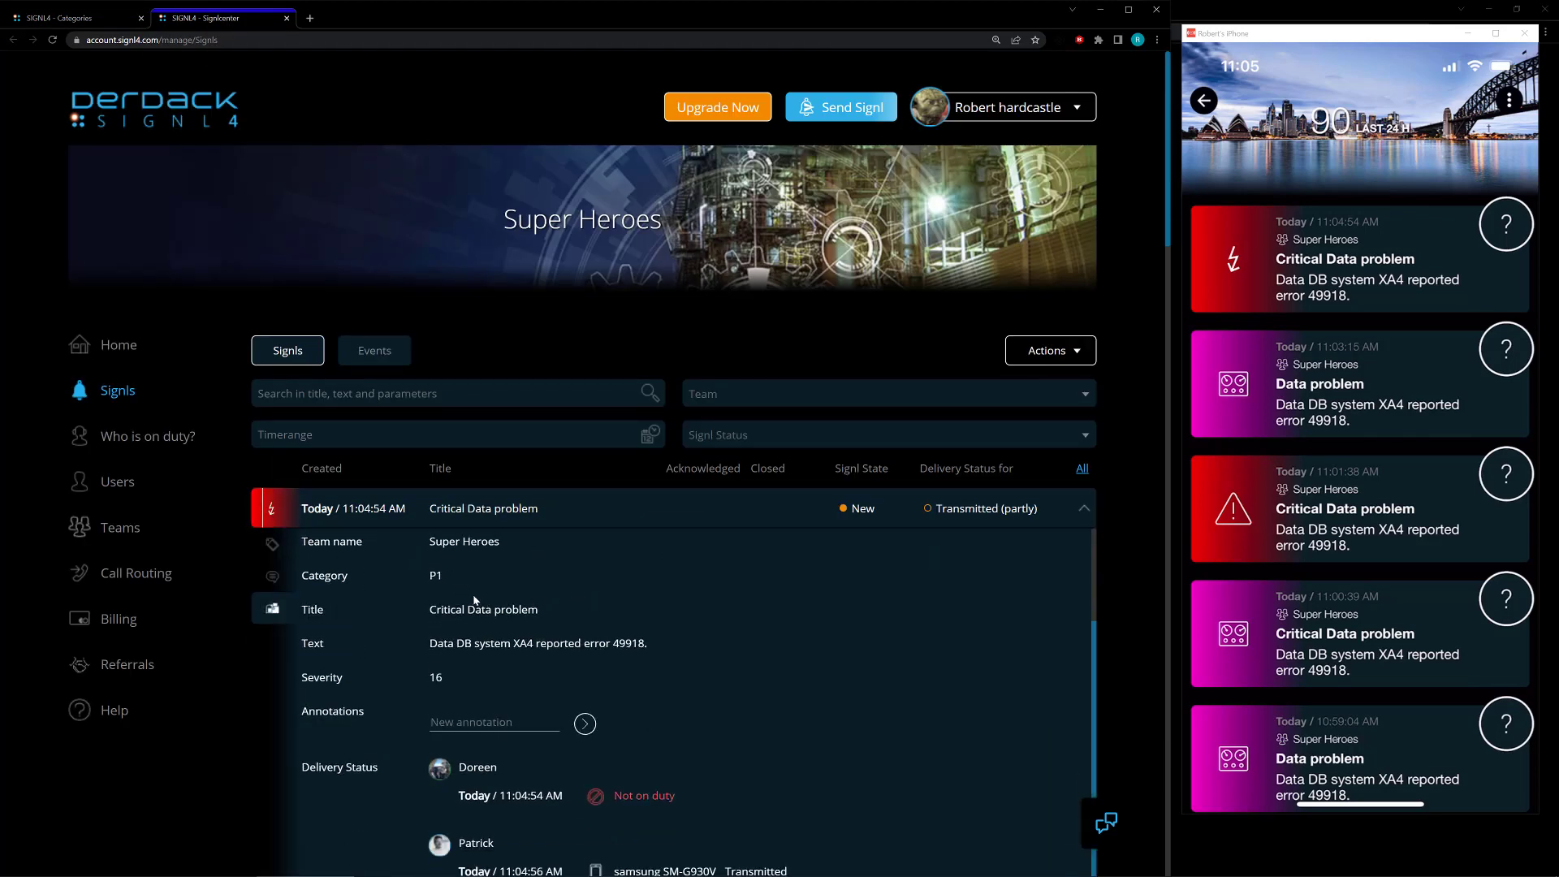
{"action": "scroll", "coordinate": [479, 594], "scroll_direction": "down", "scroll_amount": 2}
{"action": "scroll", "coordinate": [481, 600], "scroll_direction": "up", "scroll_amount": 2}
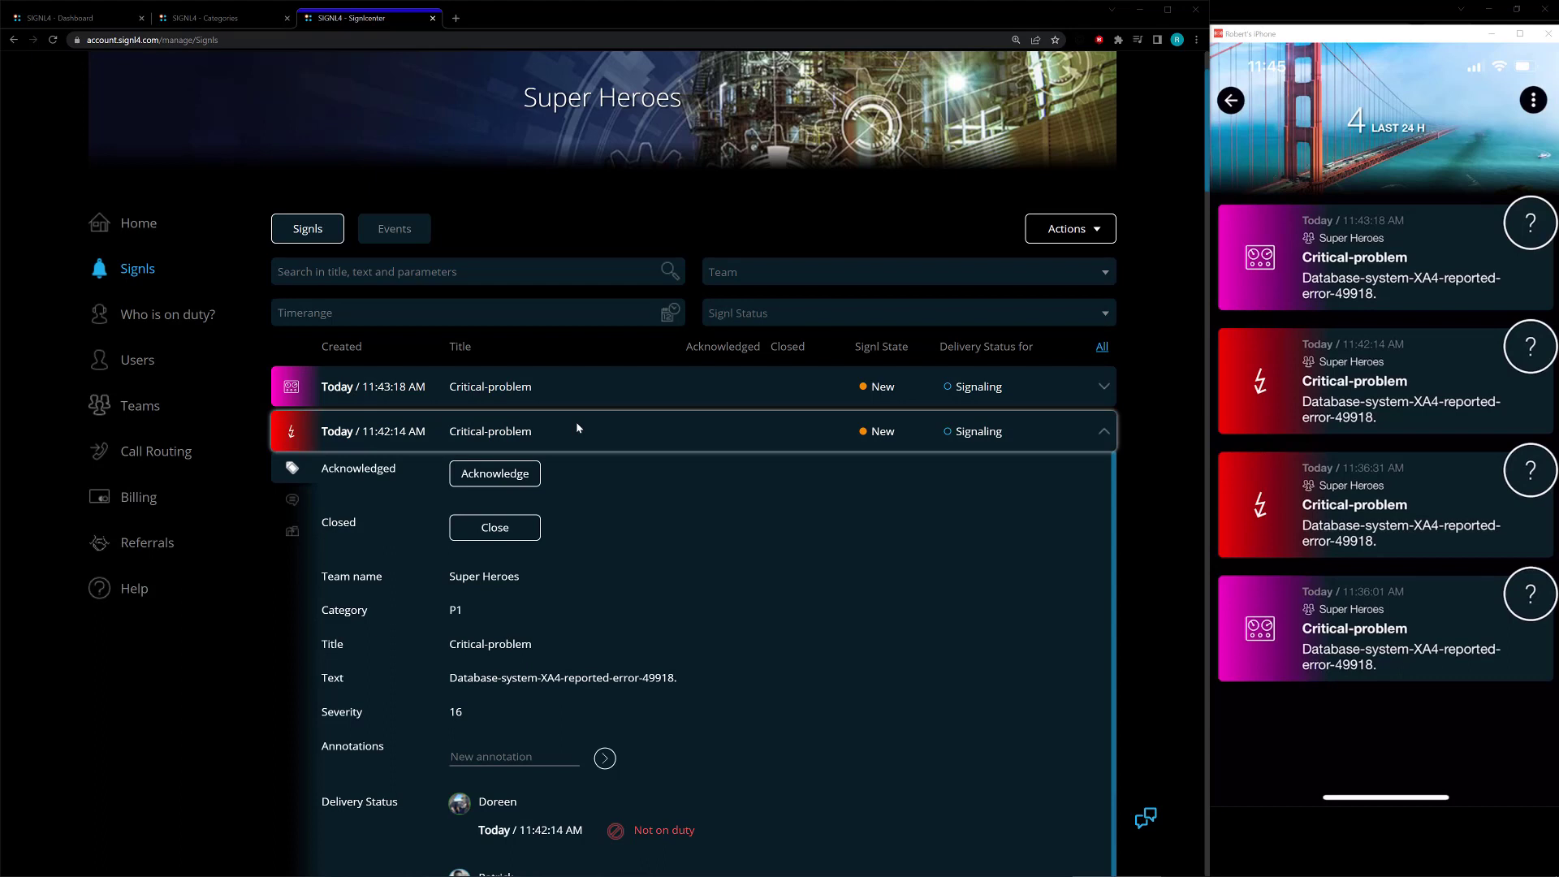
- Remove the "Critical" exclusion keyword from the Super Heroes team's Database category, save it and recheck its keywords
{"action": "left_click", "coordinate": [114, 405]}
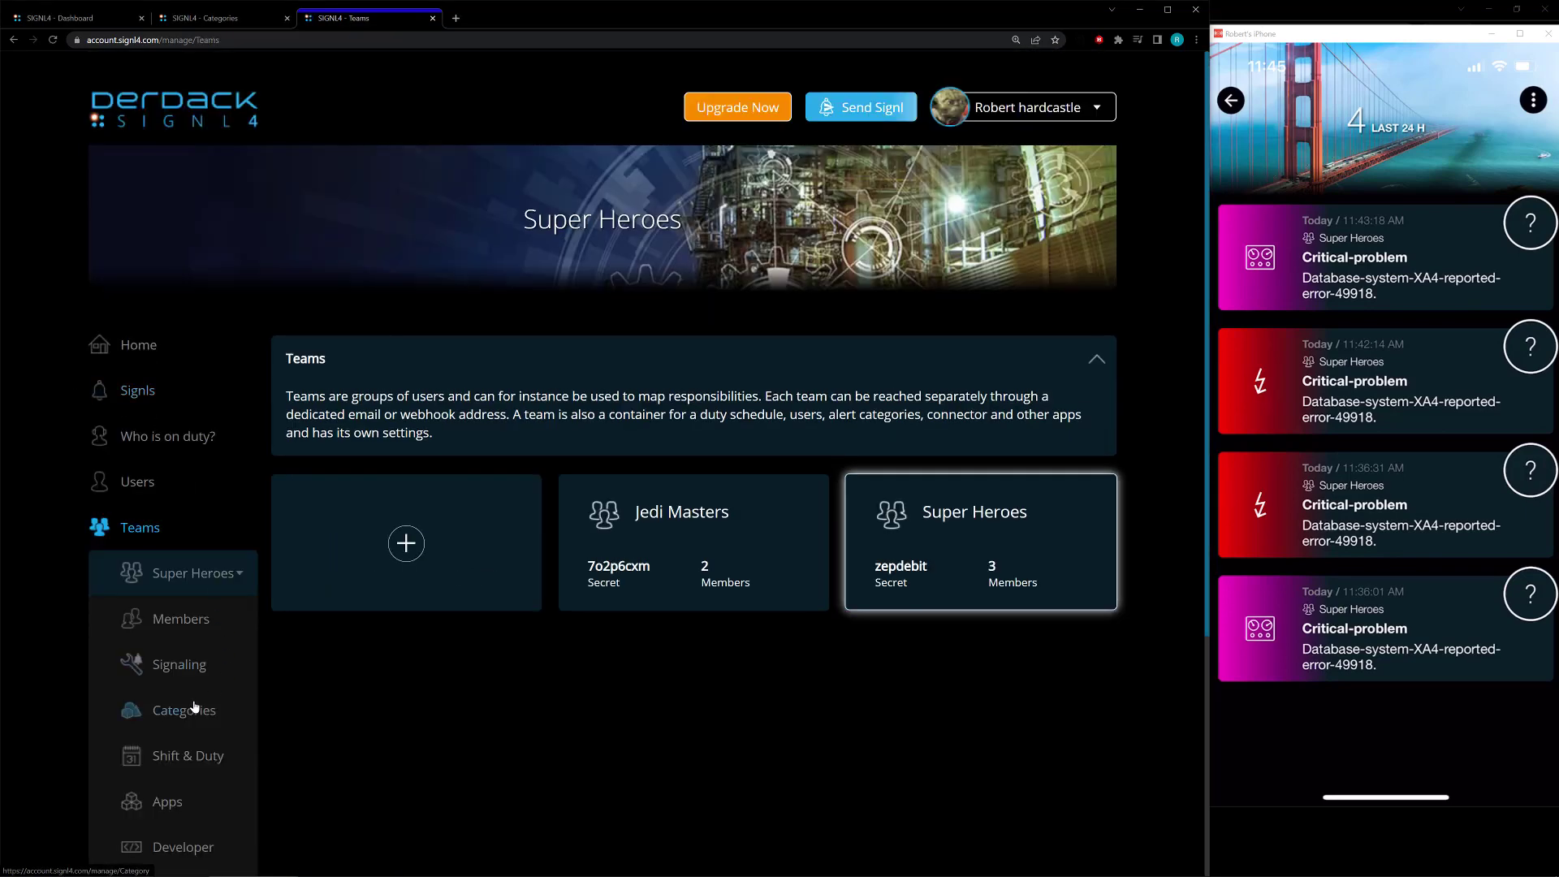
{"action": "left_click", "coordinate": [195, 708]}
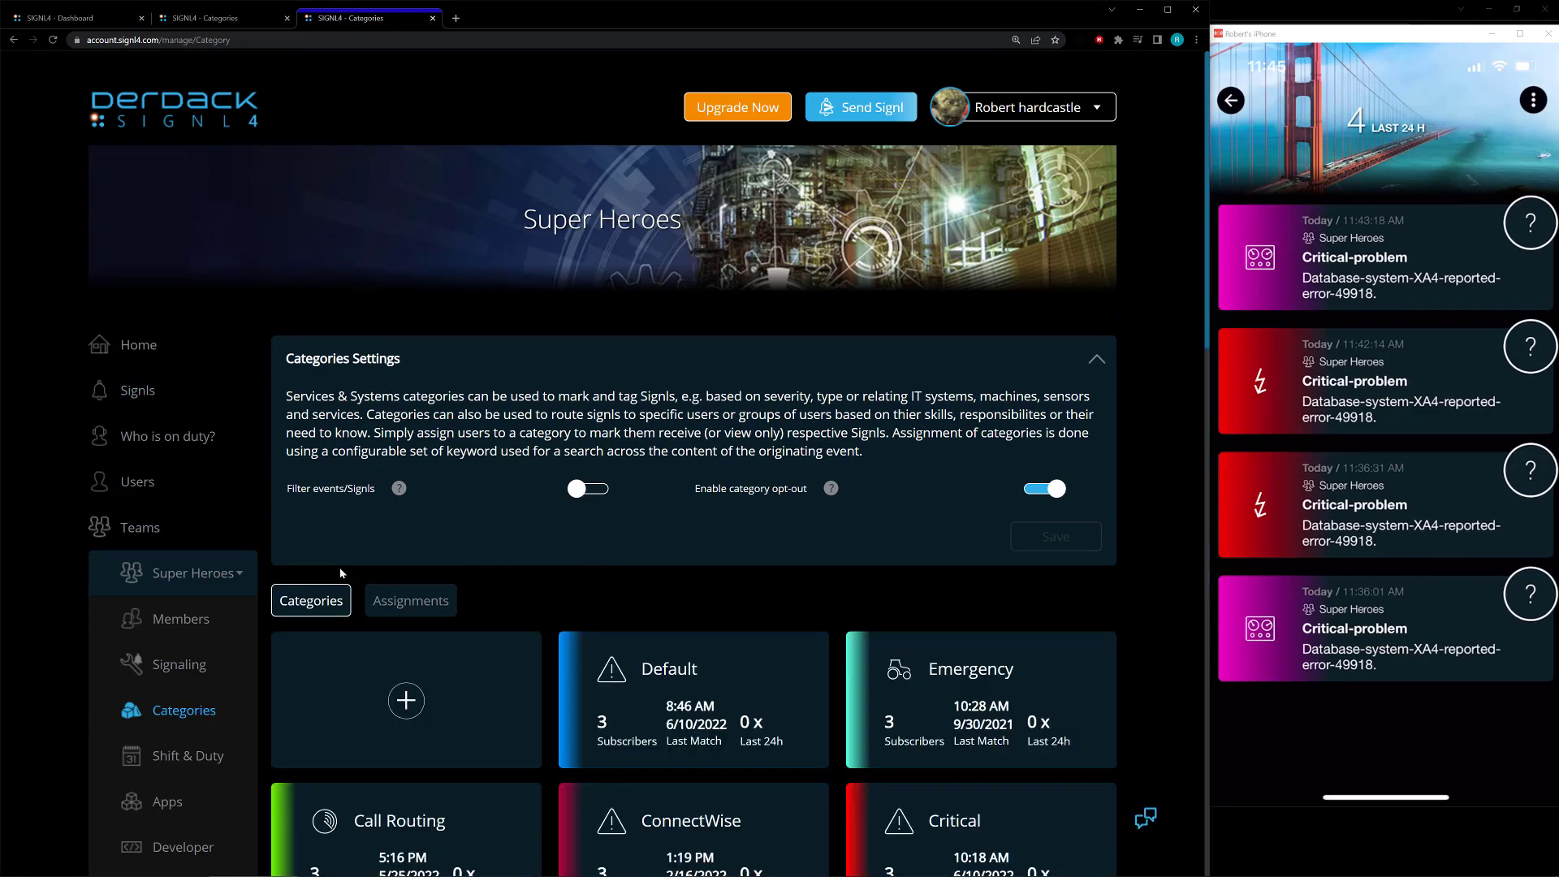
{"action": "scroll", "coordinate": [340, 572], "scroll_direction": "down", "scroll_amount": 6}
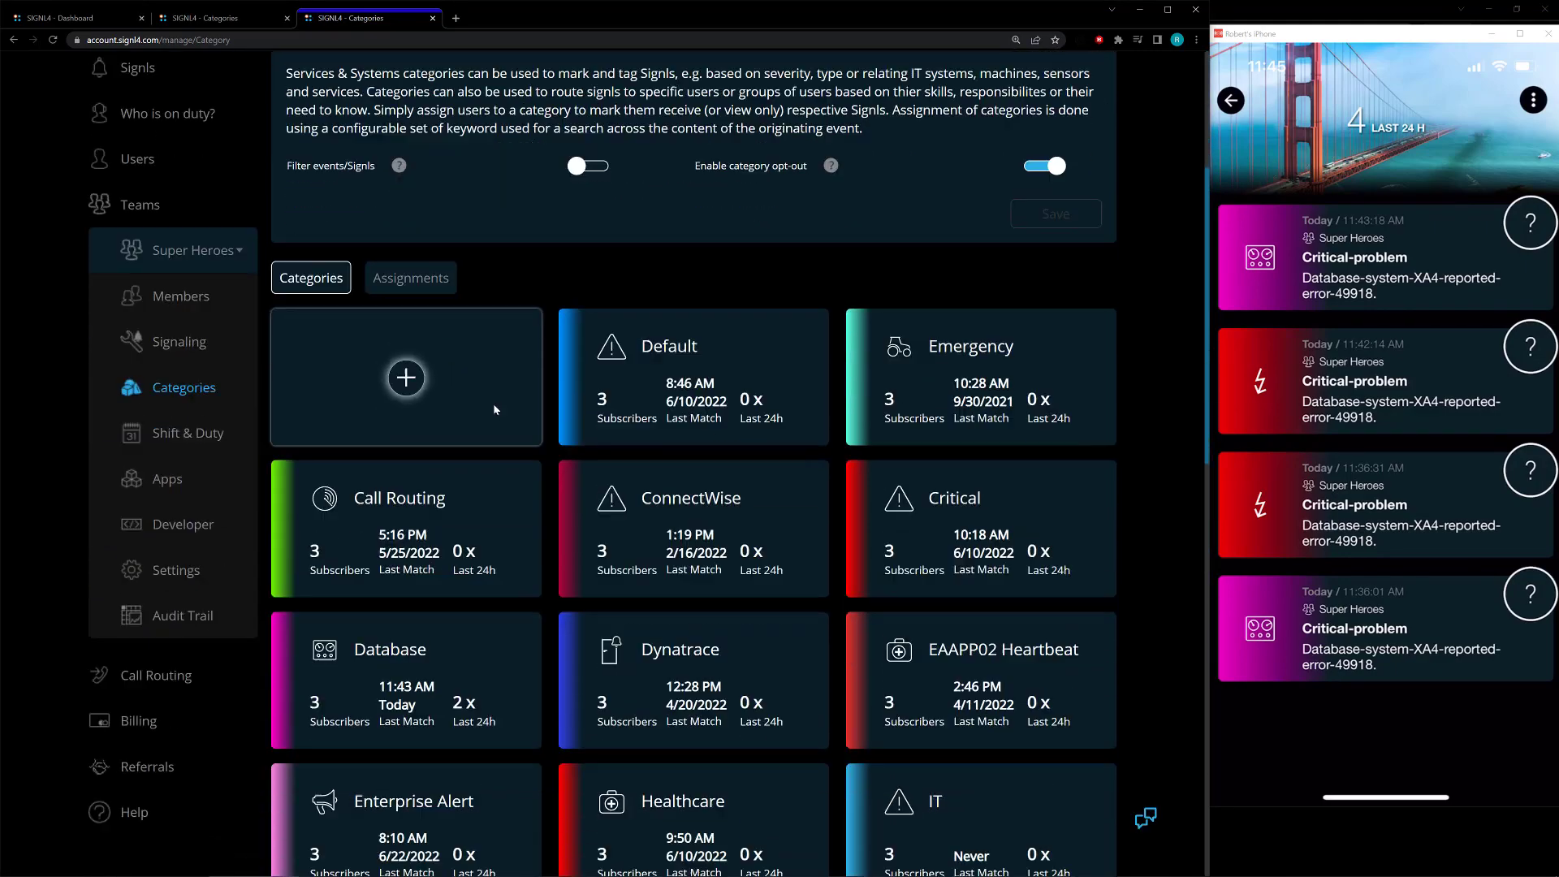
{"action": "left_click", "coordinate": [442, 505]}
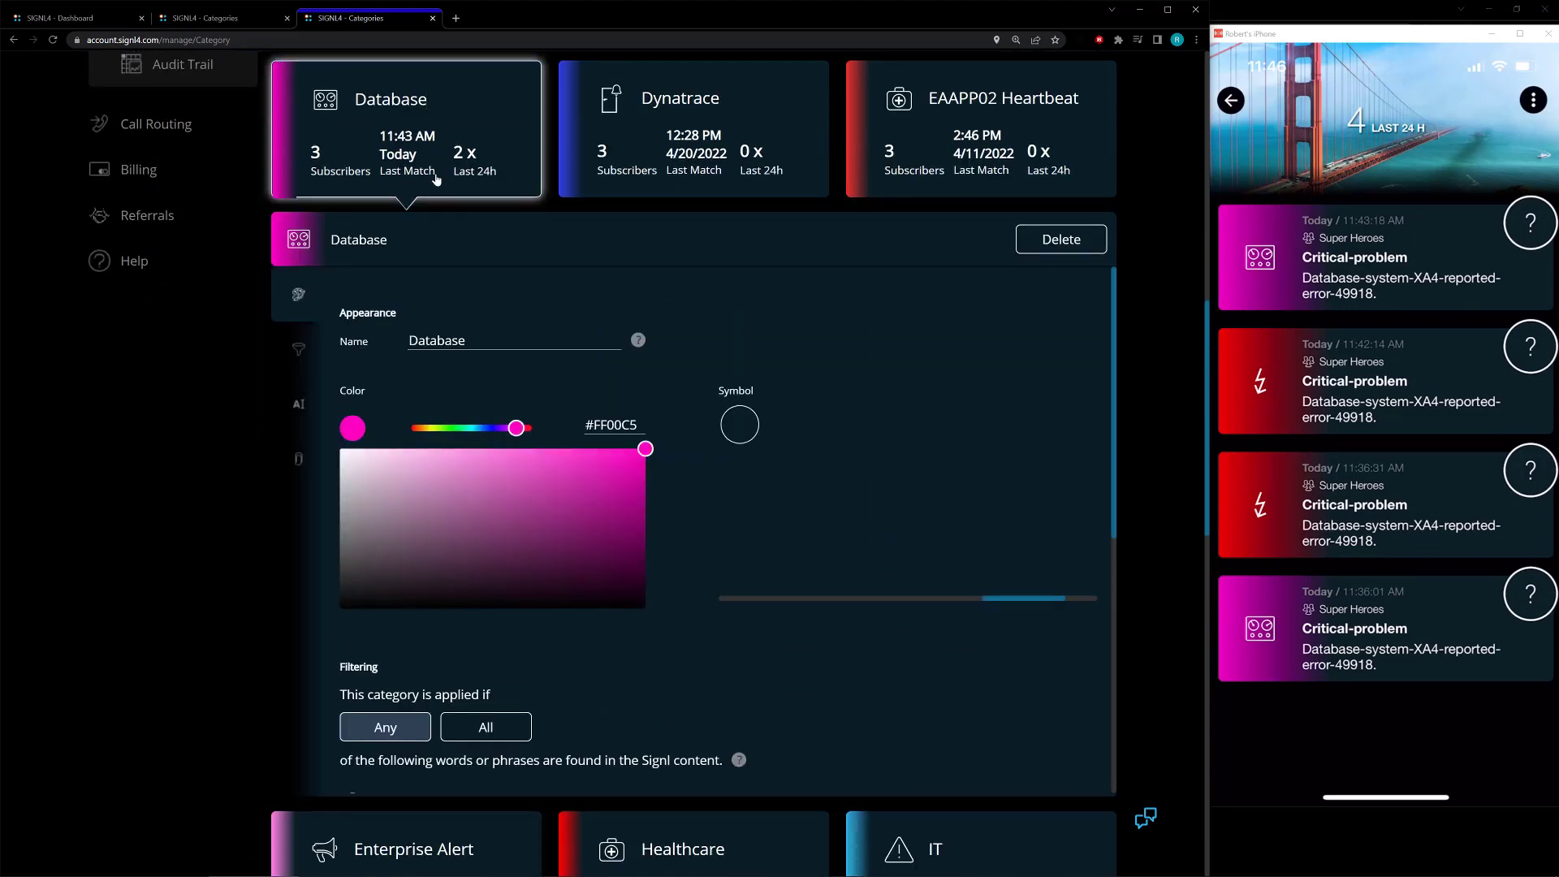
{"action": "scroll", "coordinate": [446, 714], "scroll_direction": "down", "scroll_amount": 2}
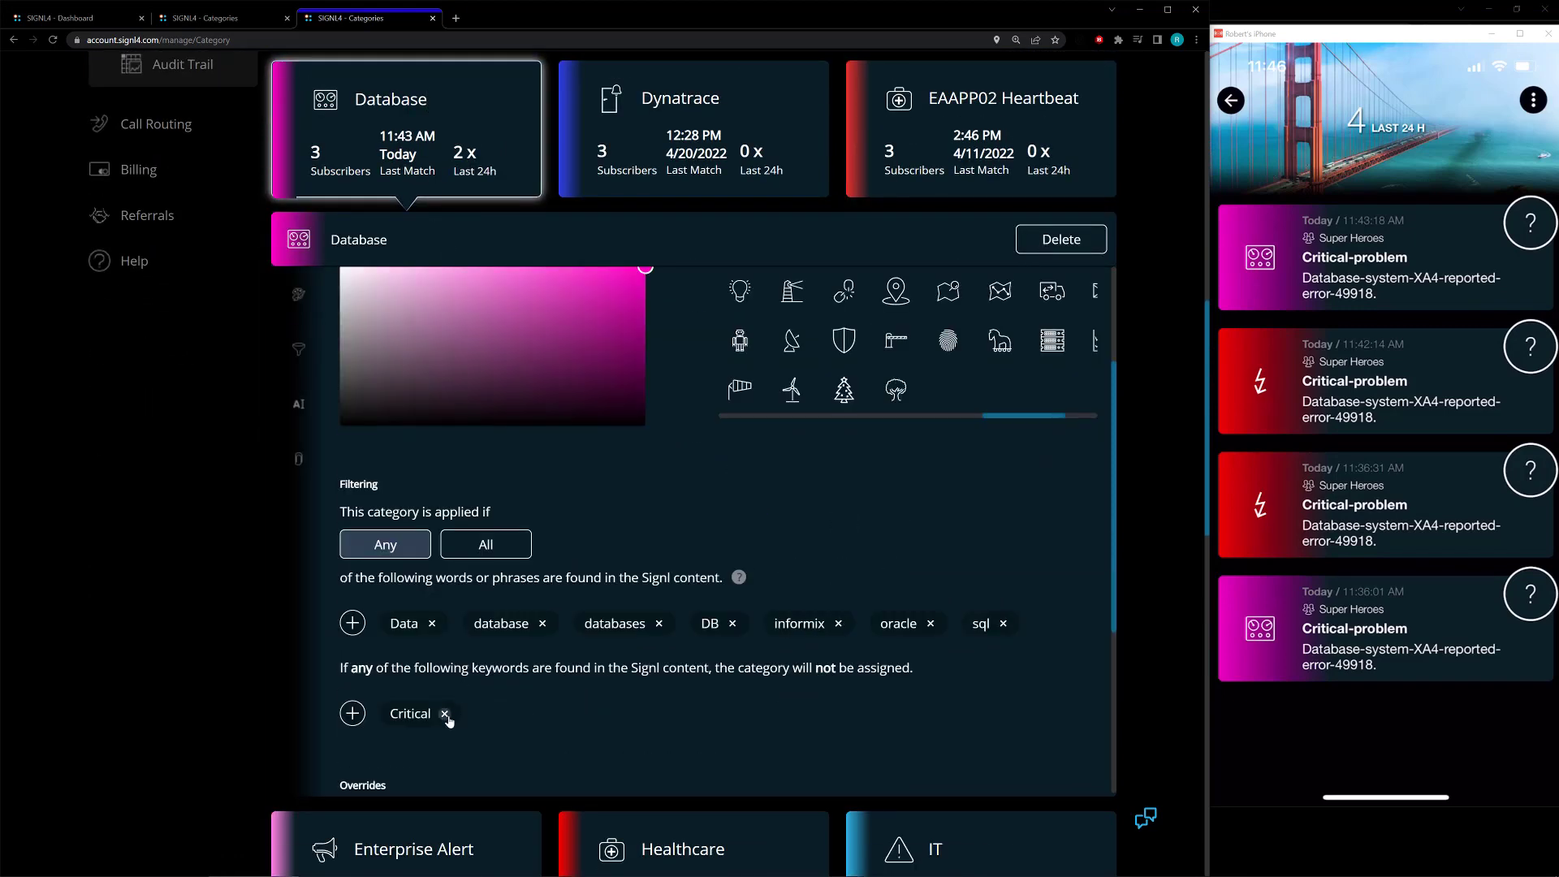
{"action": "left_click", "coordinate": [445, 715]}
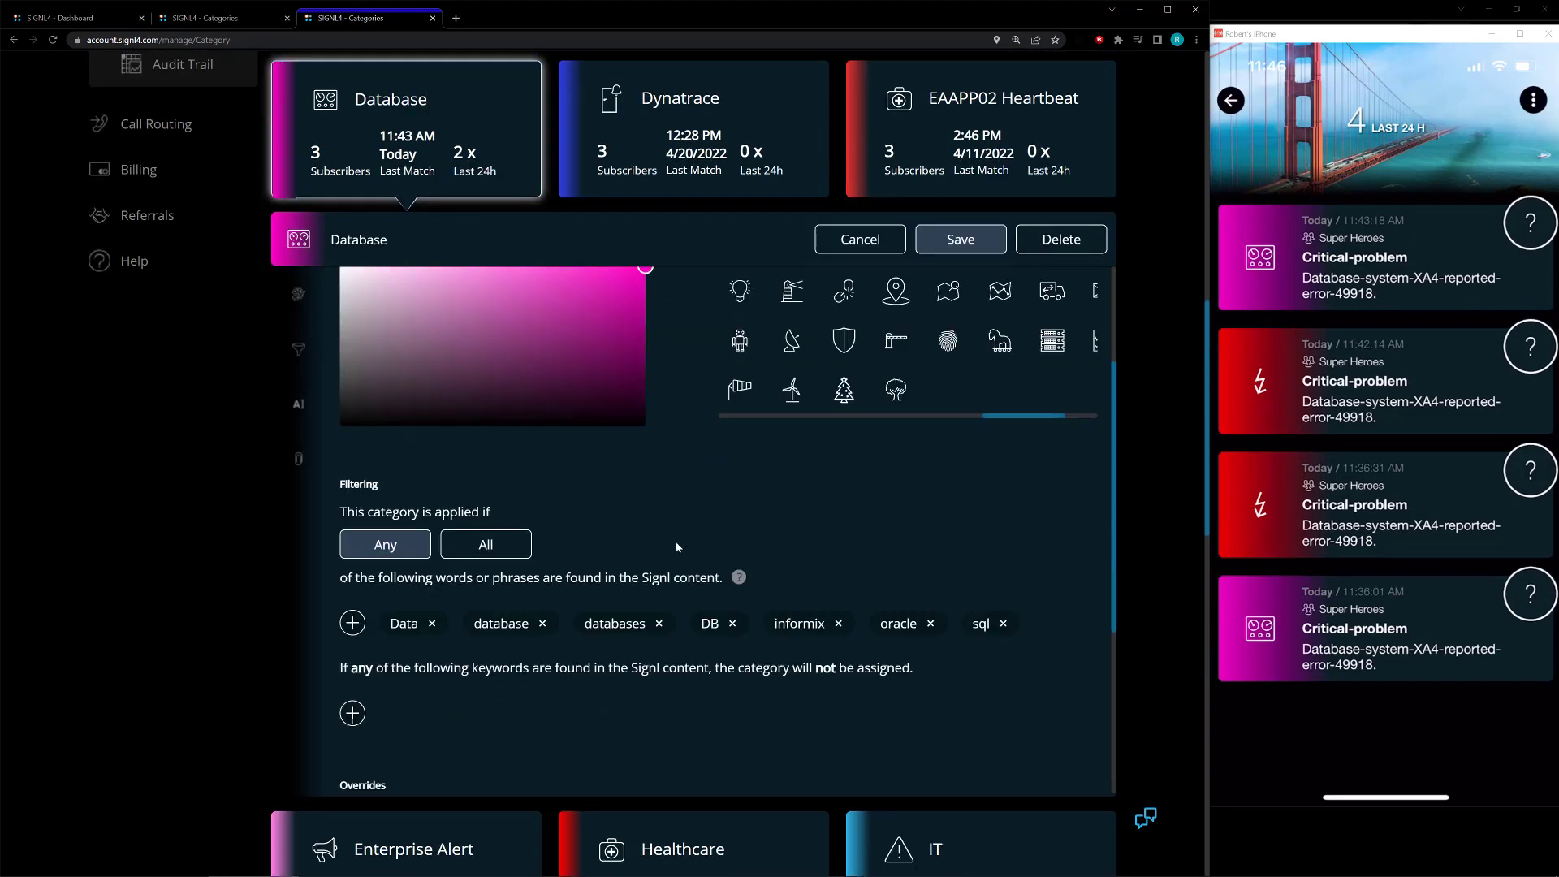
{"action": "left_click", "coordinate": [973, 245]}
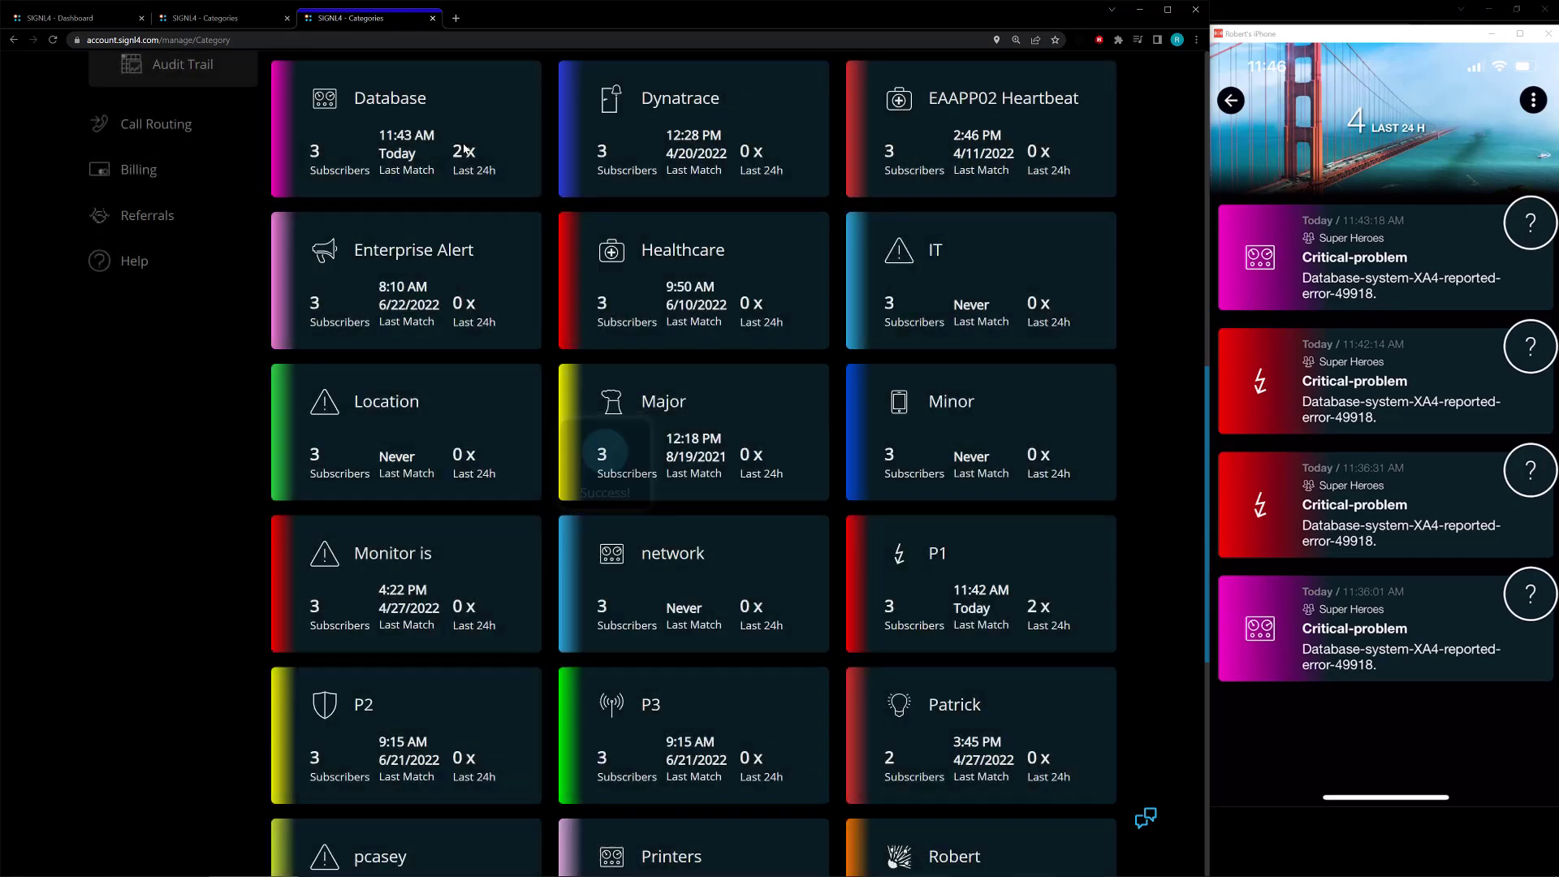
{"action": "left_click", "coordinate": [473, 155]}
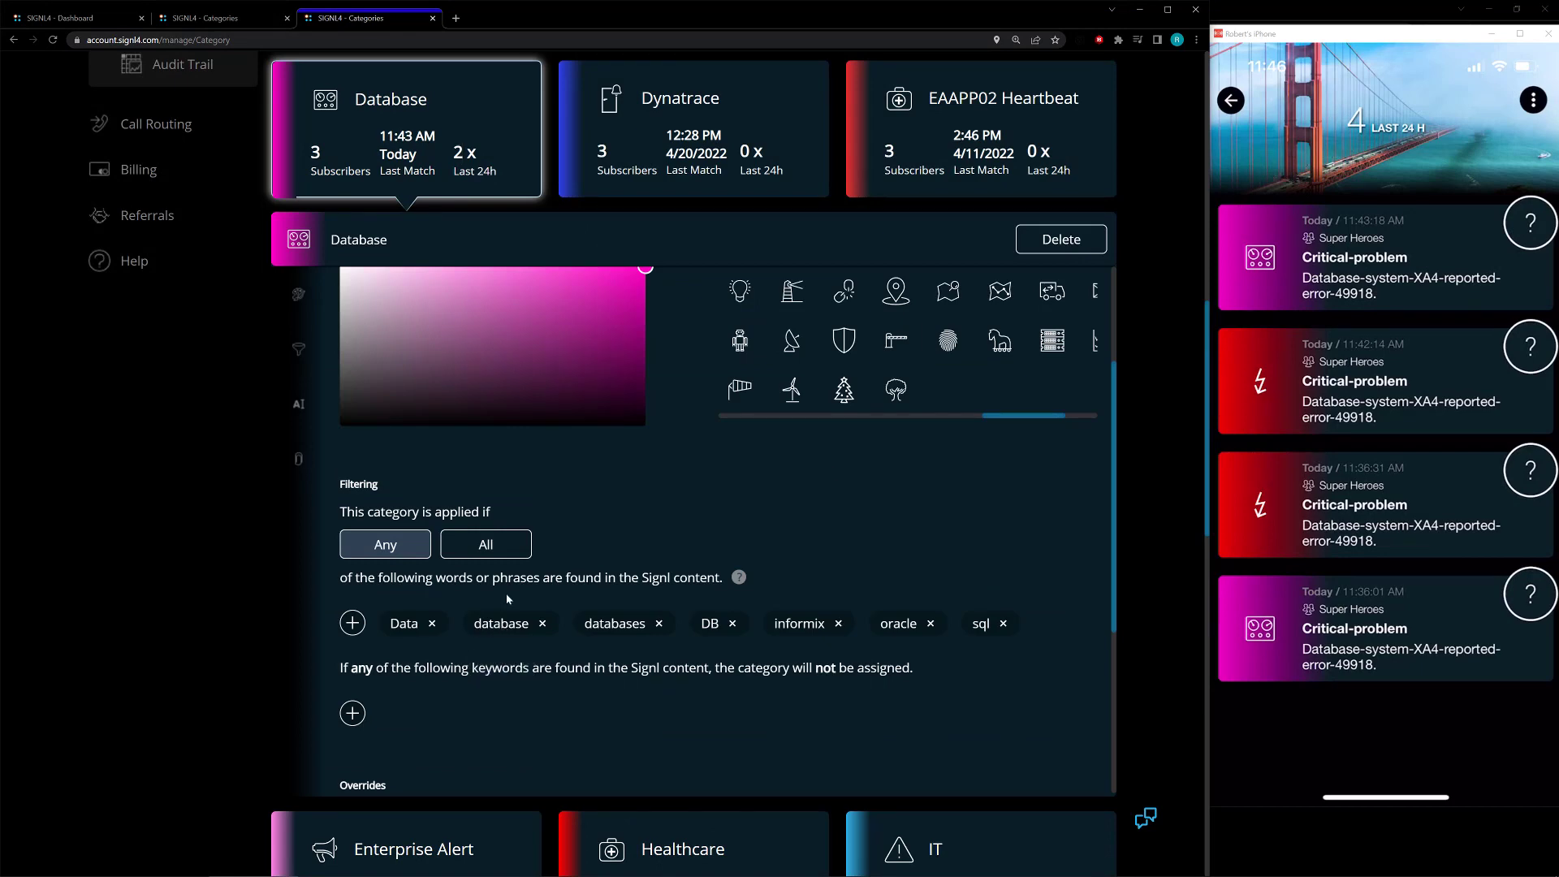
{"action": "left_click", "coordinate": [445, 110]}
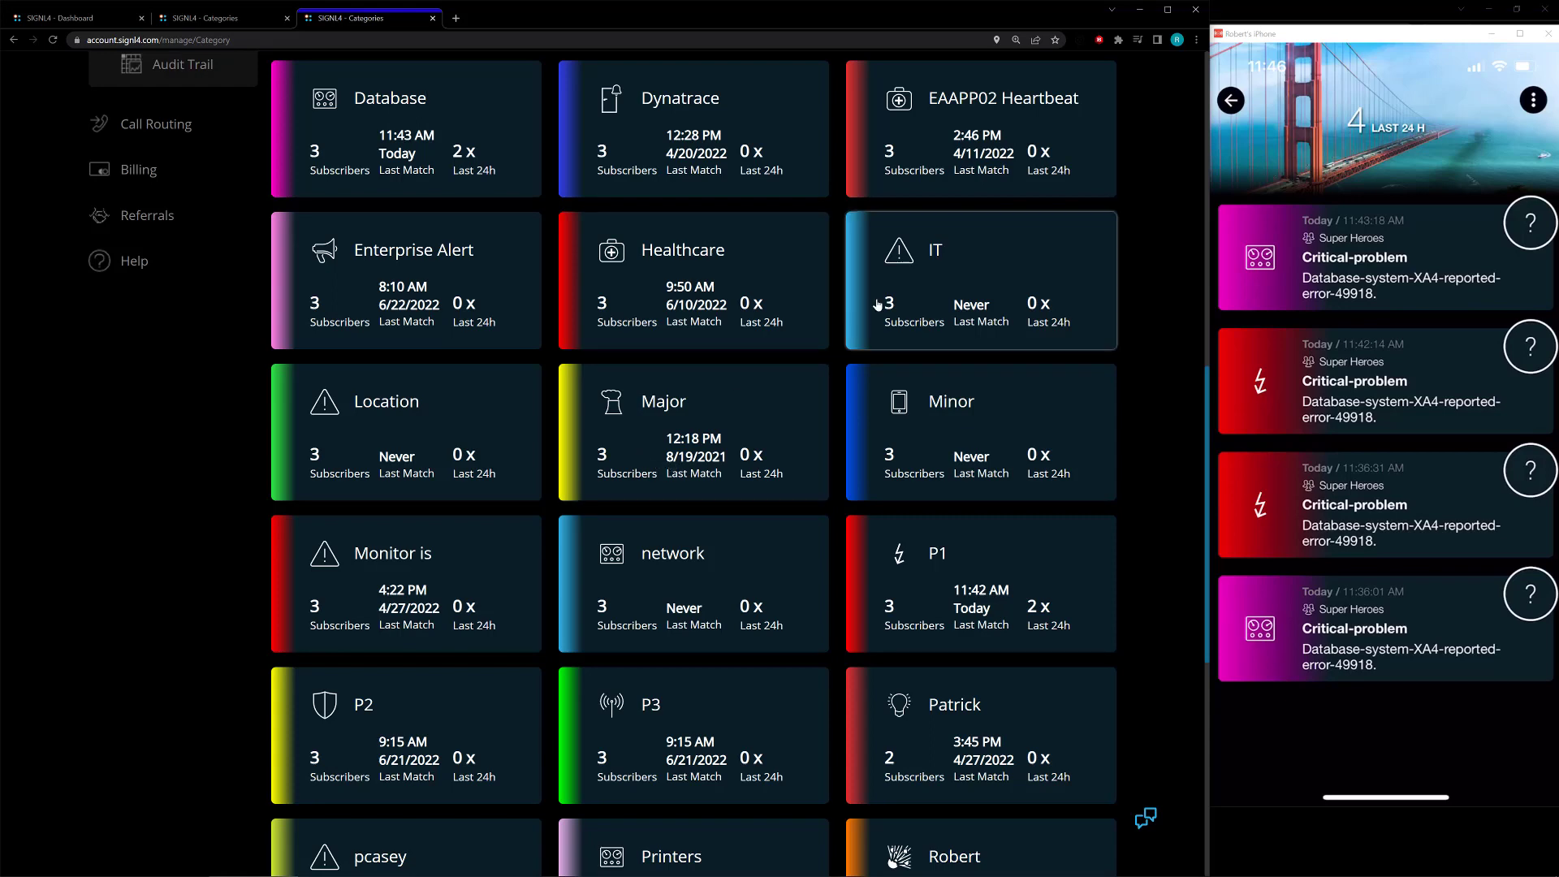
- Add the wildcard keyword "*Data*" to the IT category's matching keywords
{"action": "left_click", "coordinate": [941, 289]}
{"action": "scroll", "coordinate": [479, 406], "scroll_direction": "down", "scroll_amount": 1}
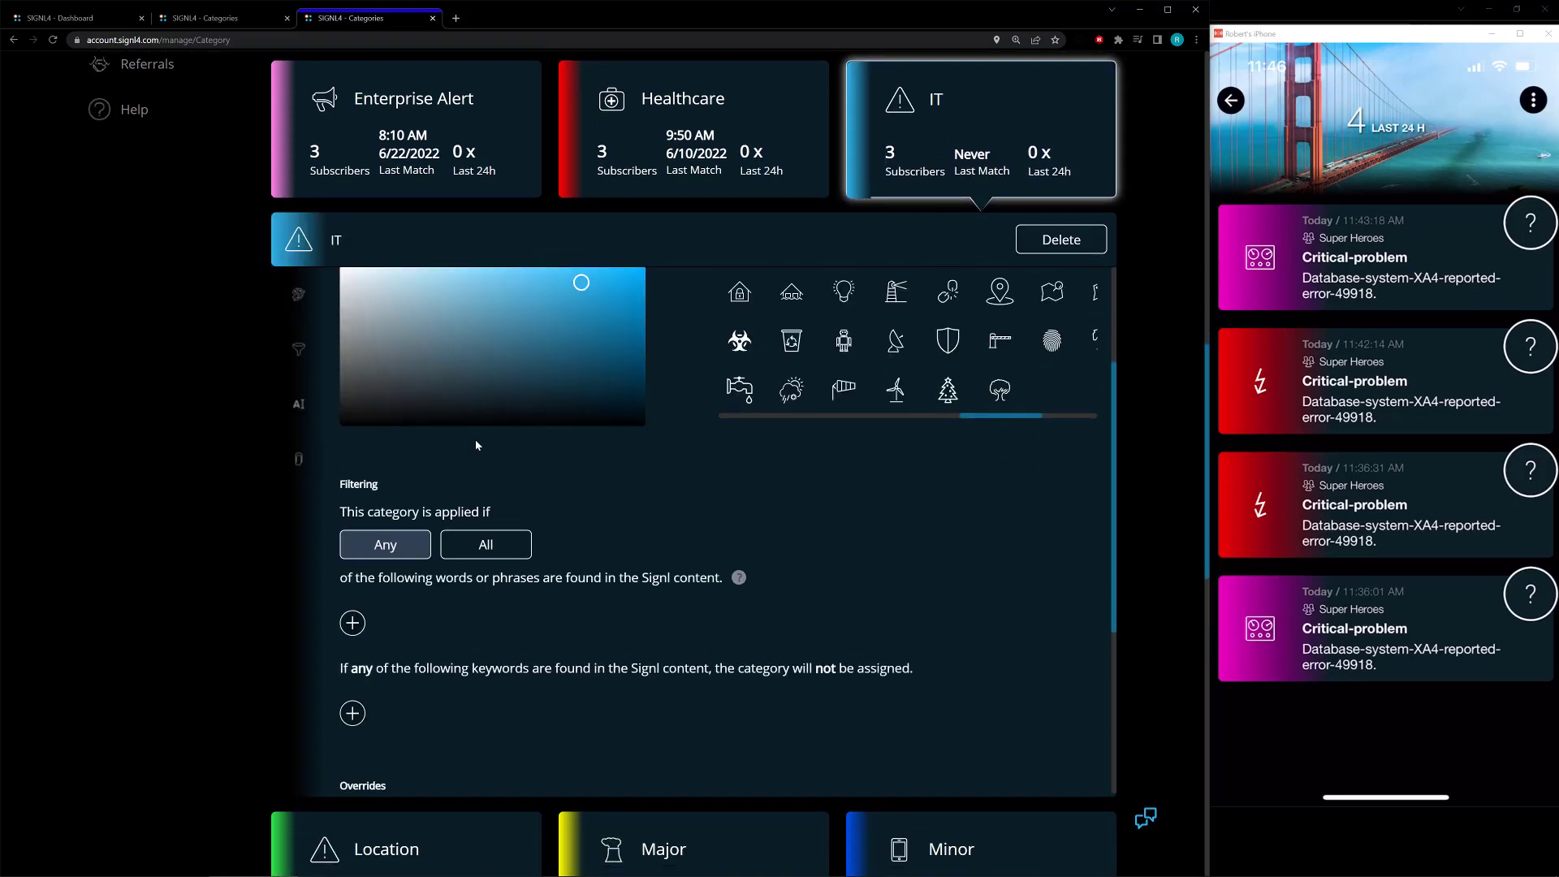
{"action": "left_click", "coordinate": [362, 626]}
{"action": "type", "text": "Data"}
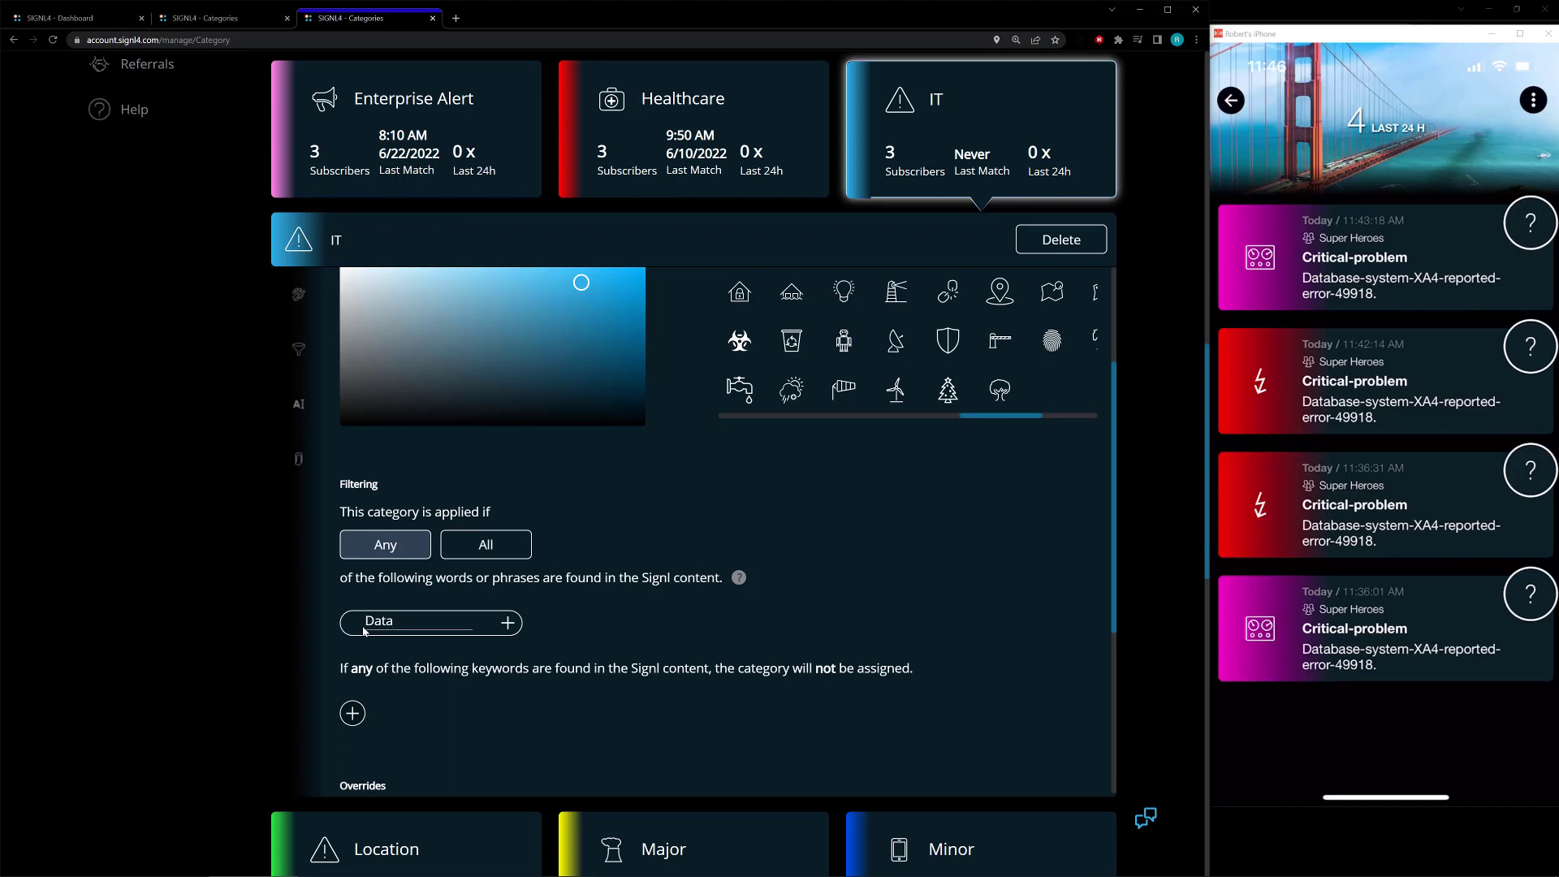
{"action": "type", "text": "*"}
{"action": "type", "text": "*"}
{"action": "left_click", "coordinate": [507, 623]}
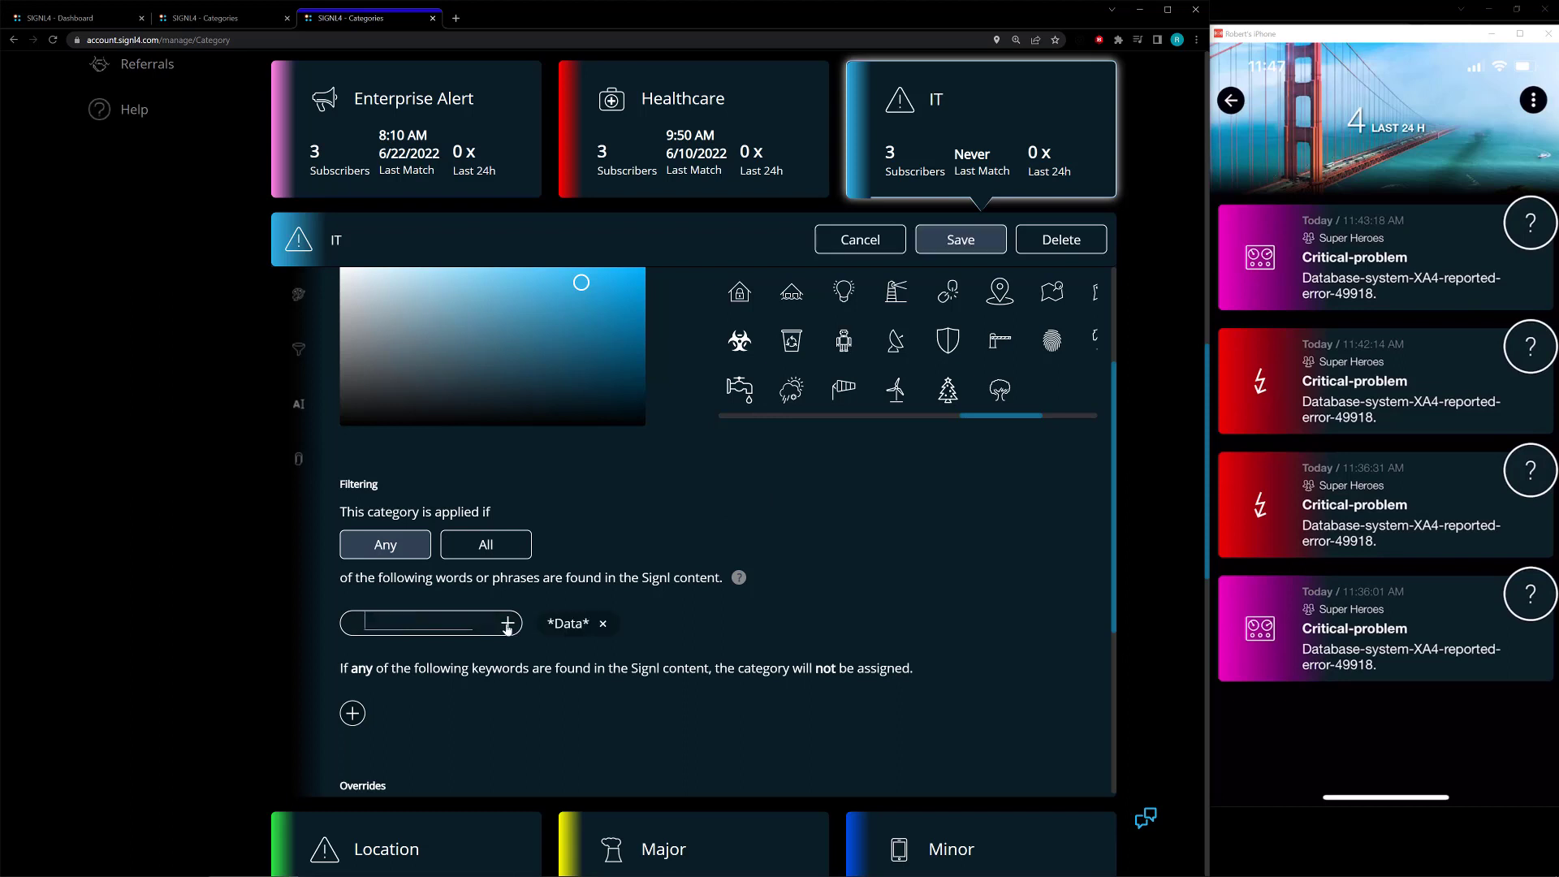
- Add the wildcard keywords "*report*" and "*sys*" to the IT category's matching keywords and save the category
{"action": "type", "text": "*report*"}
{"action": "key", "text": "Return"}
{"action": "type", "text": "*sys*"}
{"action": "left_click", "coordinate": [507, 623]}
{"action": "left_click", "coordinate": [960, 240]}
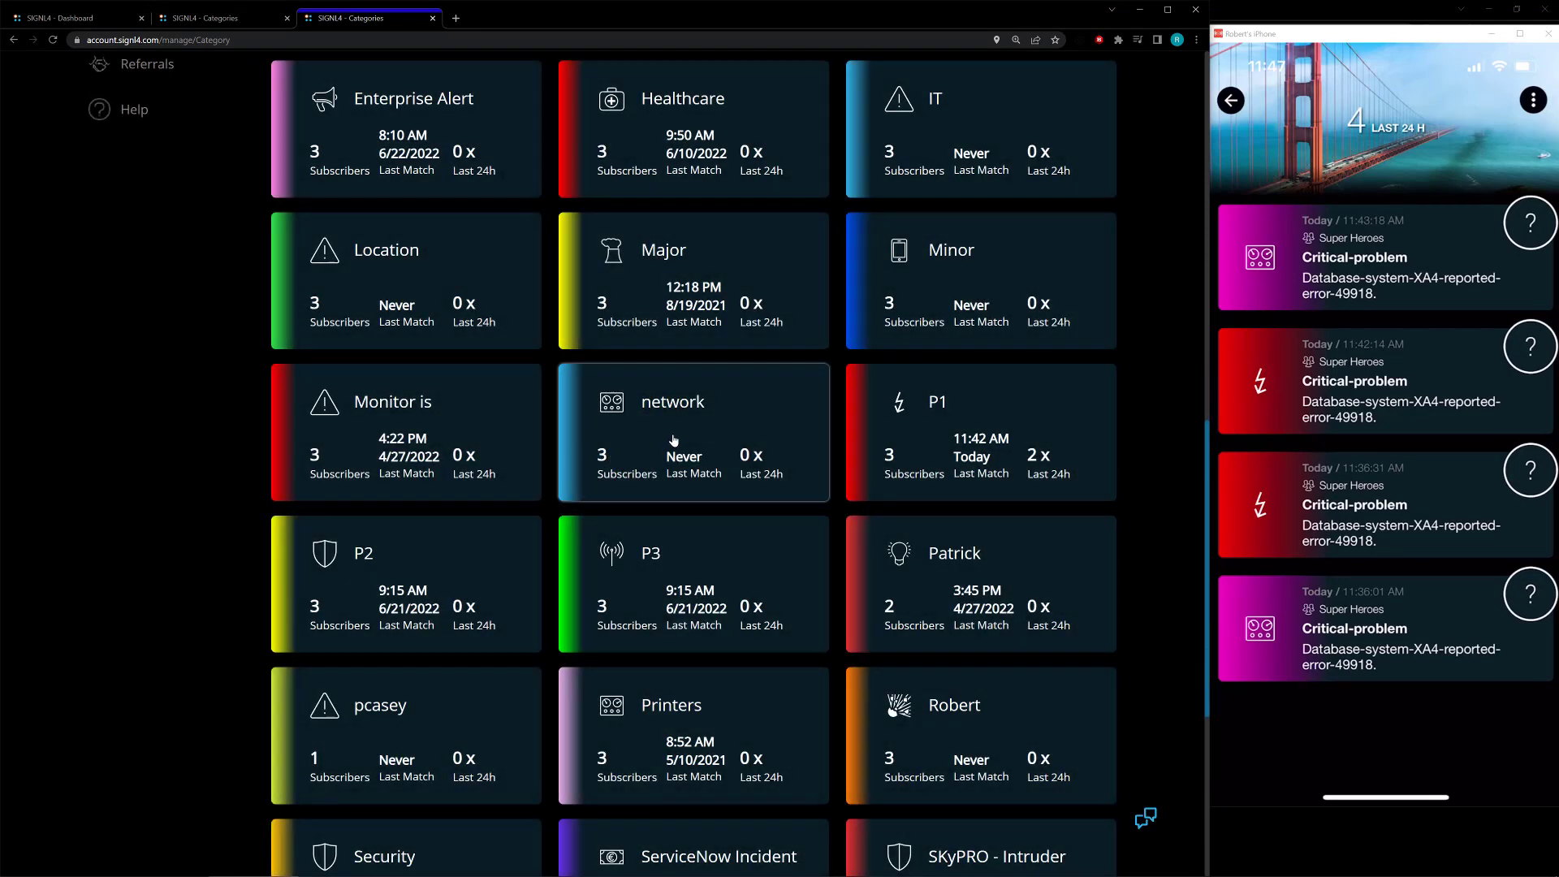
- Reopen the IT category and review its saved wildcard keywords, colour and symbol
{"action": "scroll", "coordinate": [731, 390], "scroll_direction": "up", "scroll_amount": 1}
{"action": "left_click", "coordinate": [870, 344]}
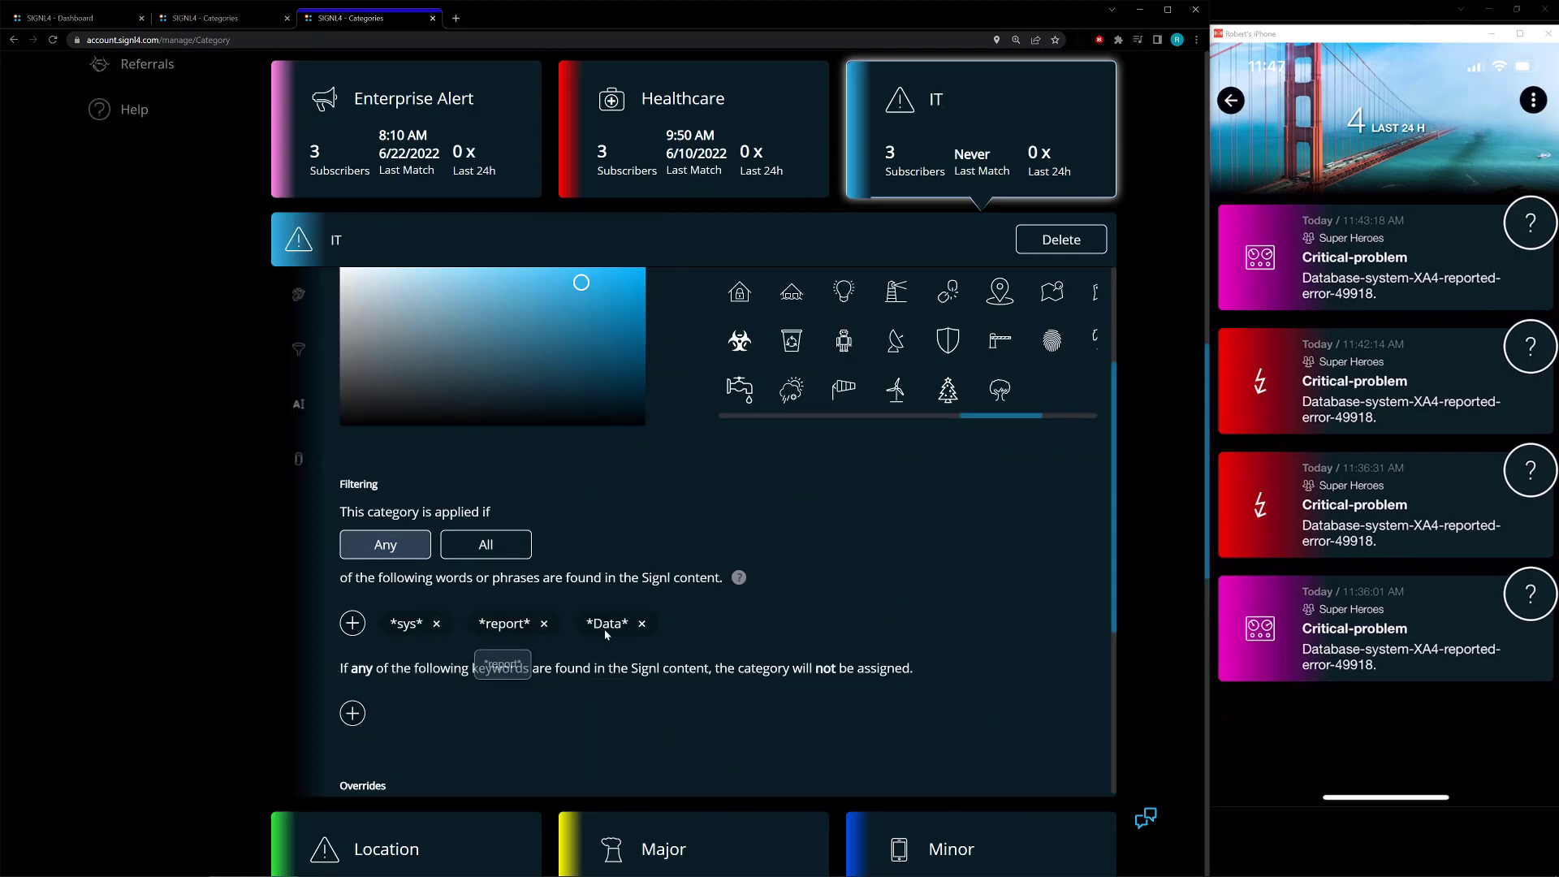
{"action": "scroll", "coordinate": [604, 628], "scroll_direction": "up", "scroll_amount": 3}
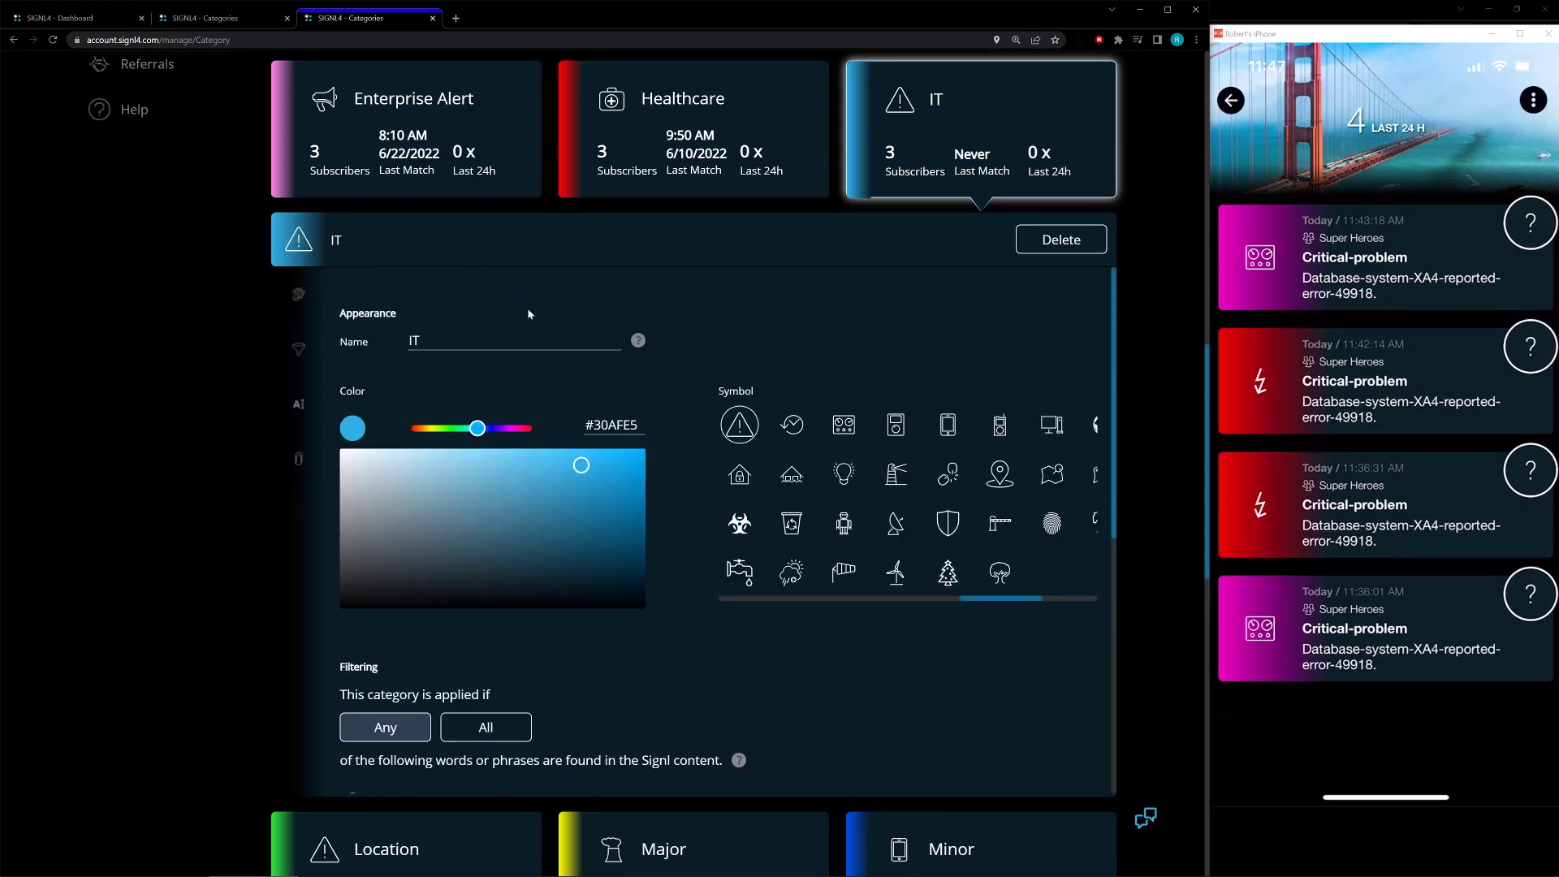
- Review the Database category's matching keywords, and check the category assigned to the newest Critical-problem Signl
{"action": "scroll", "coordinate": [528, 313], "scroll_direction": "up", "scroll_amount": 8}
{"action": "left_click", "coordinate": [421, 411]}
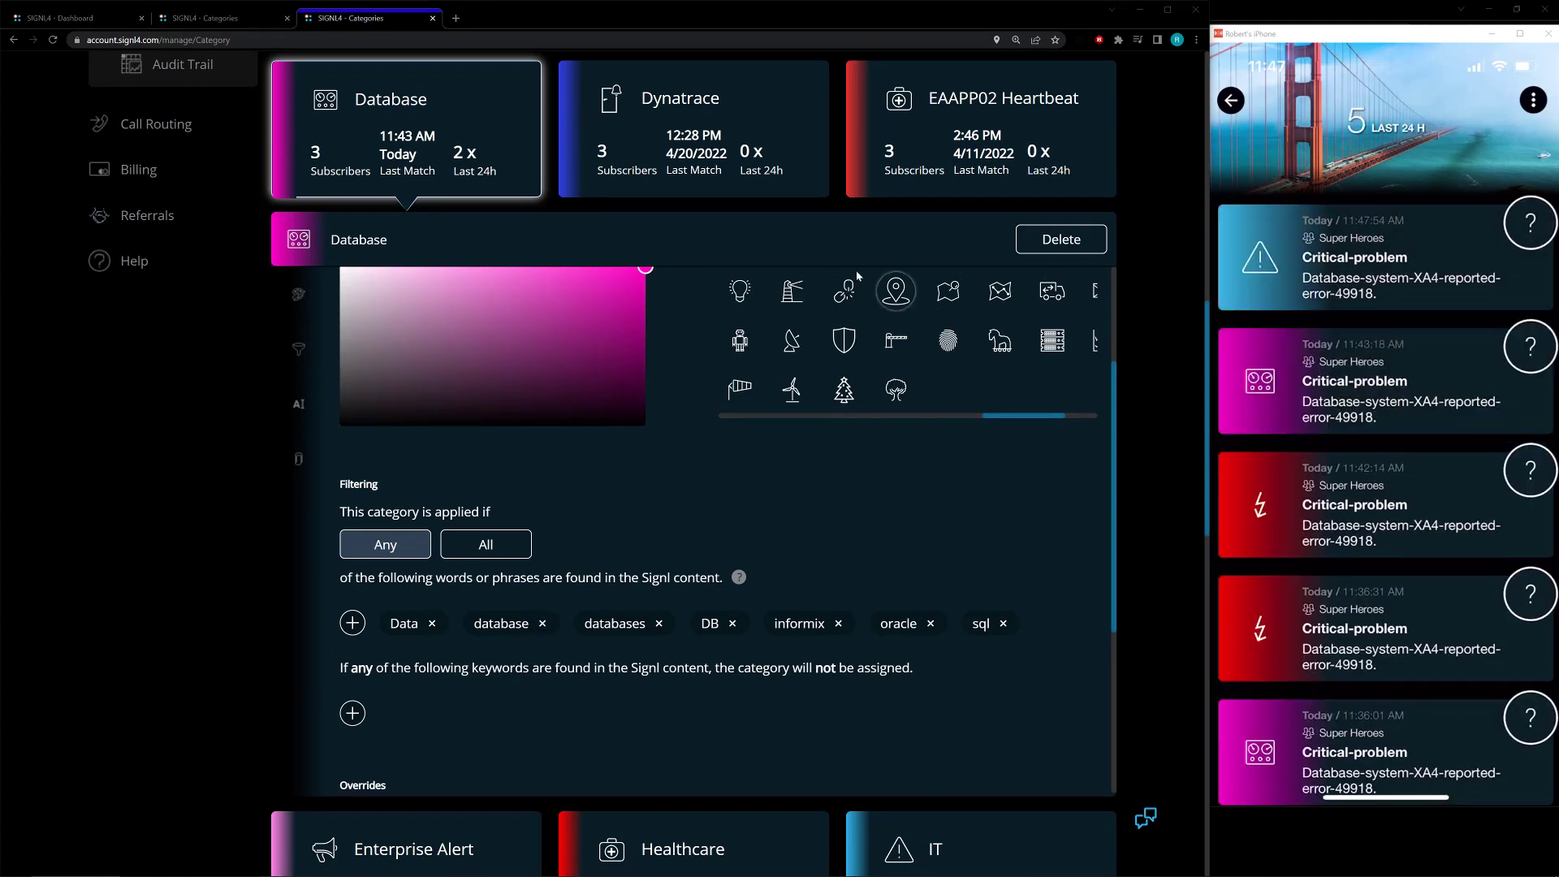
{"action": "left_click", "coordinate": [453, 111]}
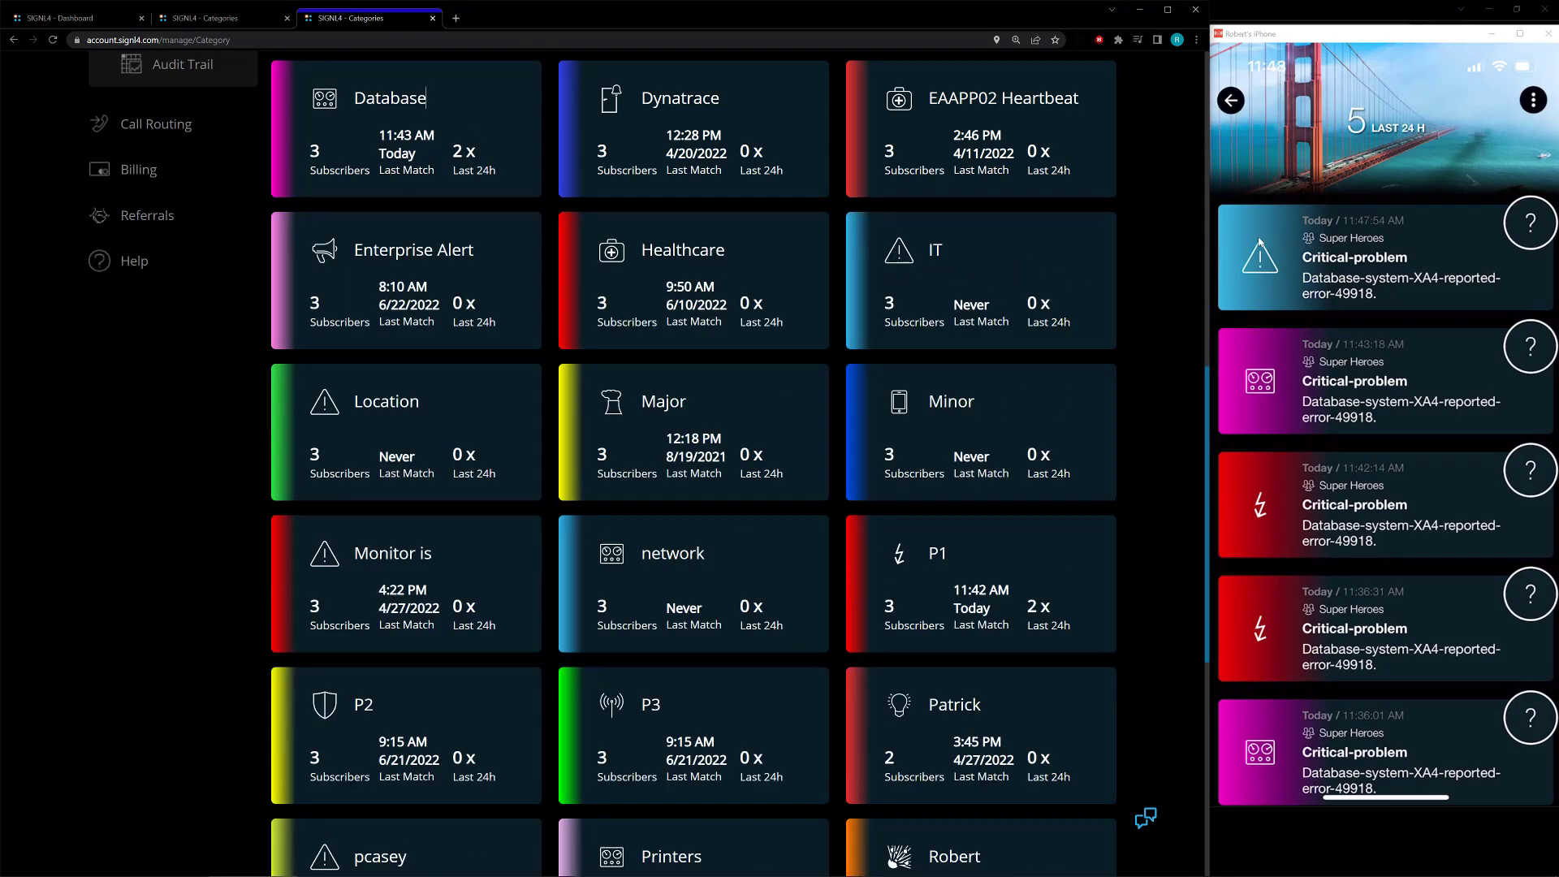
{"action": "left_click", "coordinate": [137, 369]}
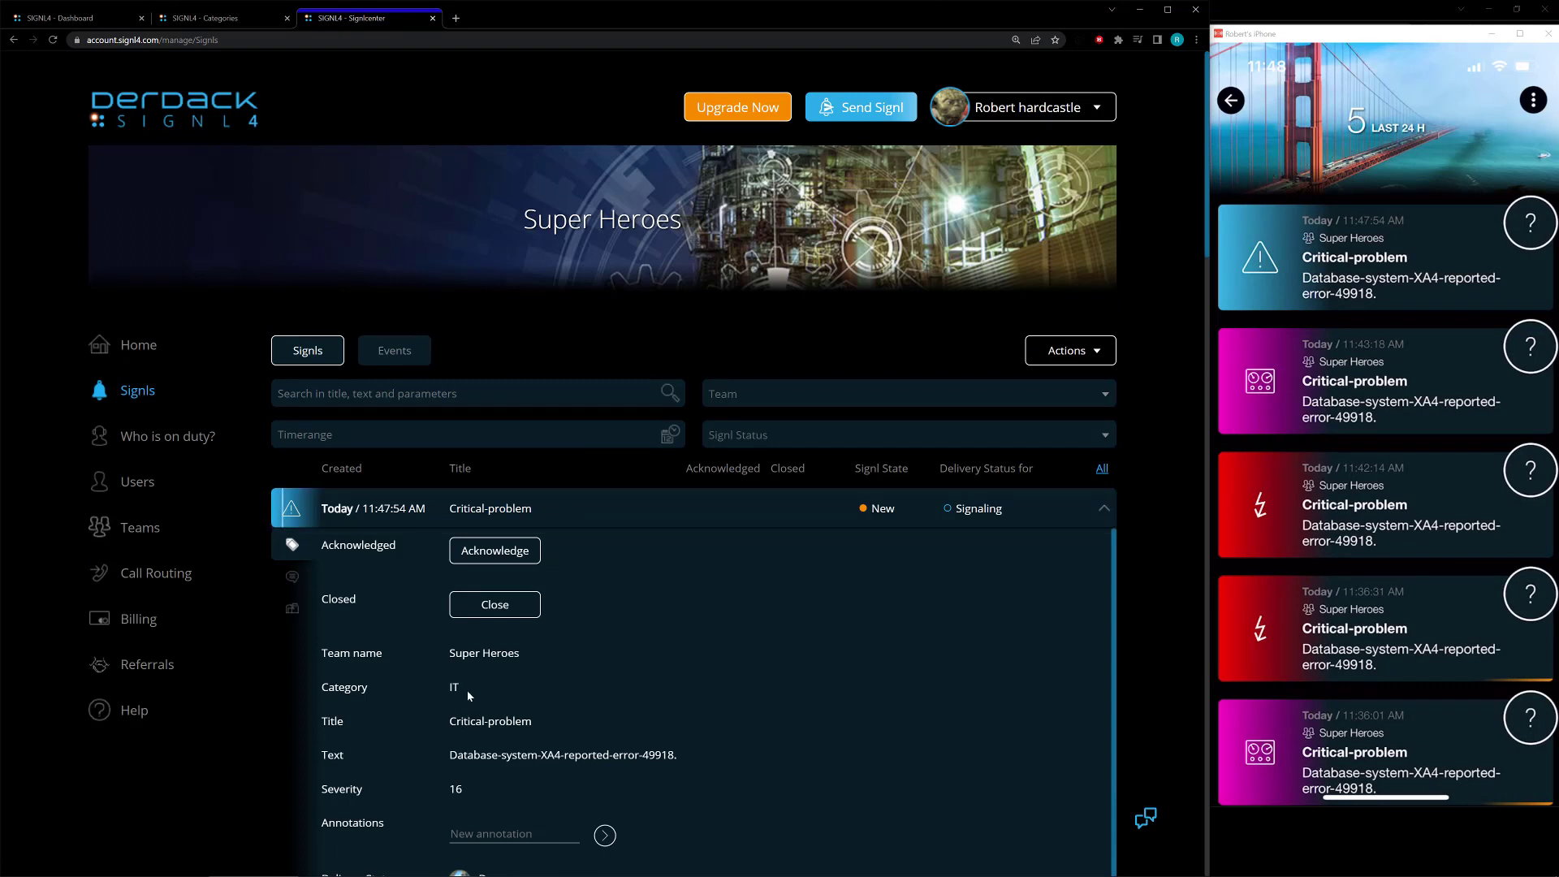
- Go to the Super Heroes team's categories and locate the IT category
{"action": "left_click_drag", "start_coordinate": [469, 696], "coordinate": [430, 707]}
{"action": "left_click", "coordinate": [343, 721]}
{"action": "scroll", "coordinate": [160, 506], "scroll_direction": "down", "scroll_amount": 1}
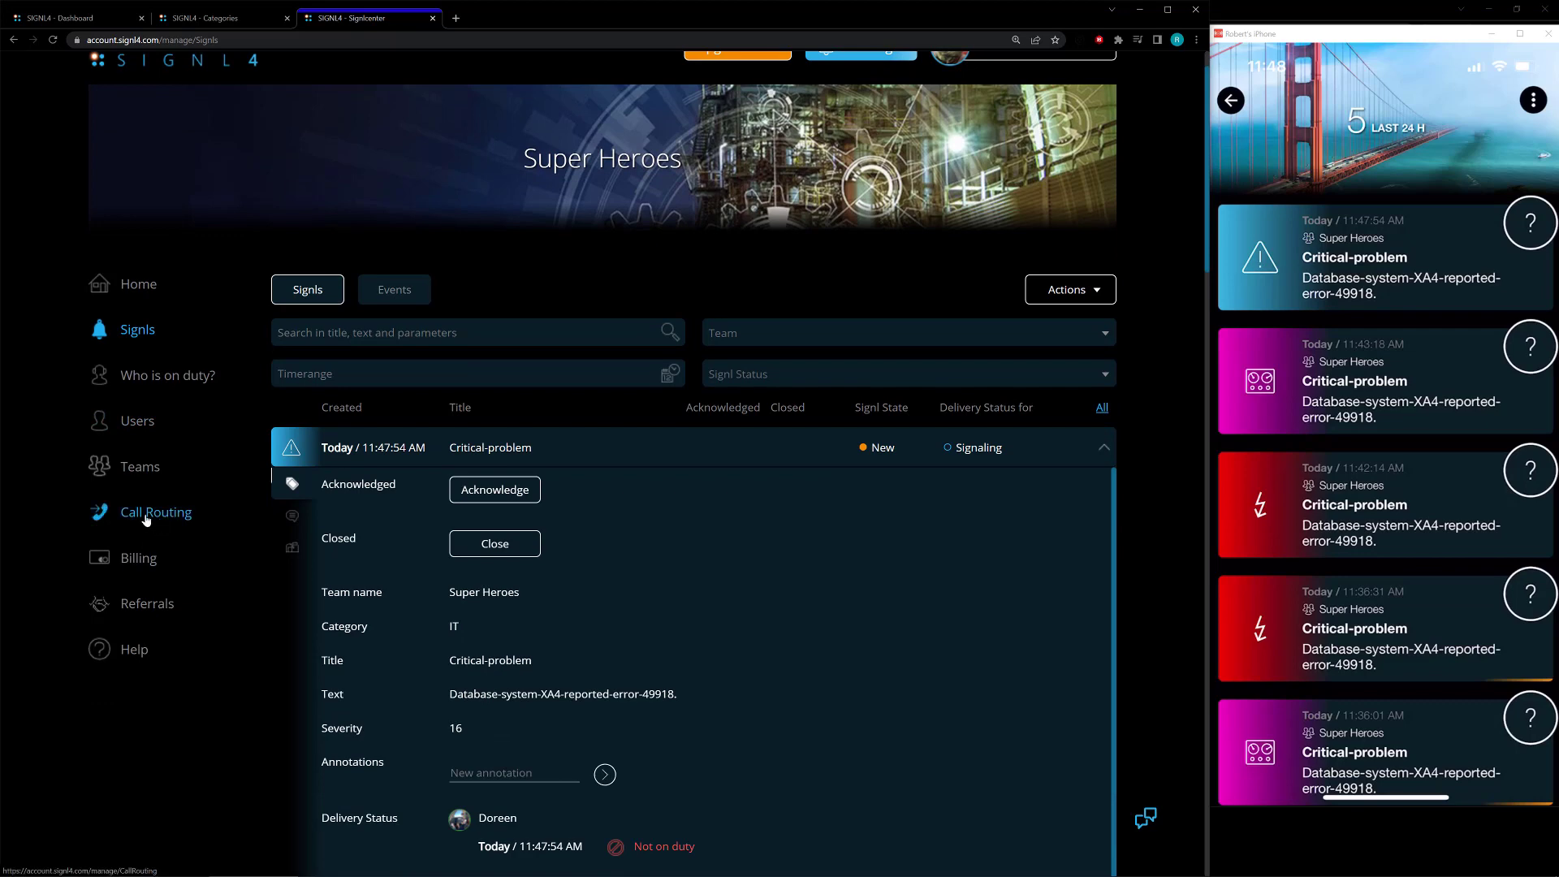
{"action": "left_click", "coordinate": [136, 466]}
{"action": "scroll", "coordinate": [777, 547], "scroll_direction": "down", "scroll_amount": 3}
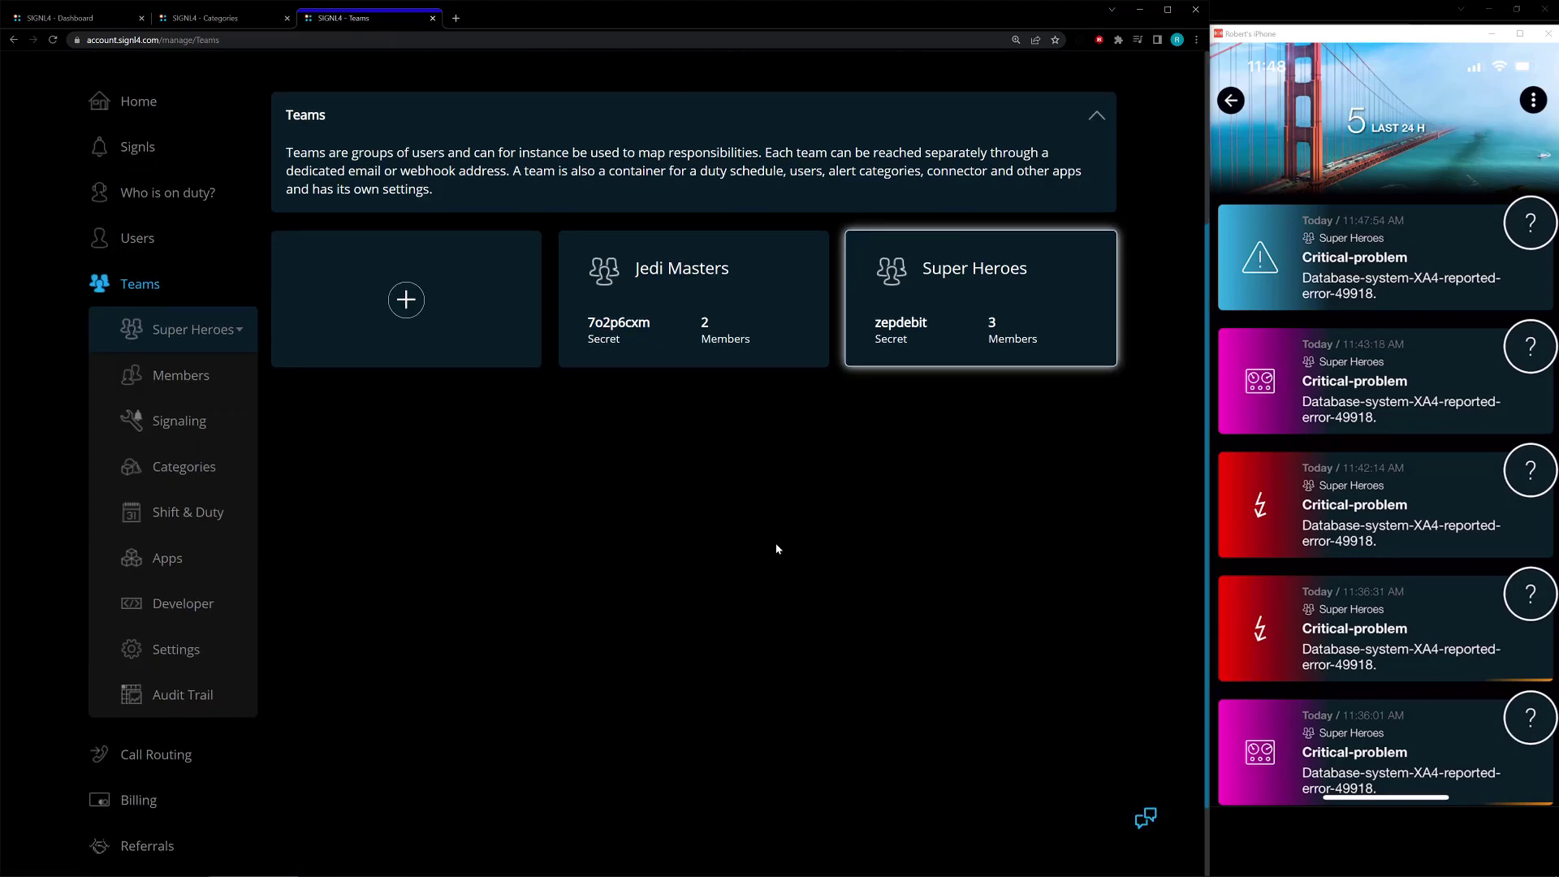
{"action": "left_click", "coordinate": [188, 471]}
{"action": "scroll", "coordinate": [844, 570], "scroll_direction": "down", "scroll_amount": 1}
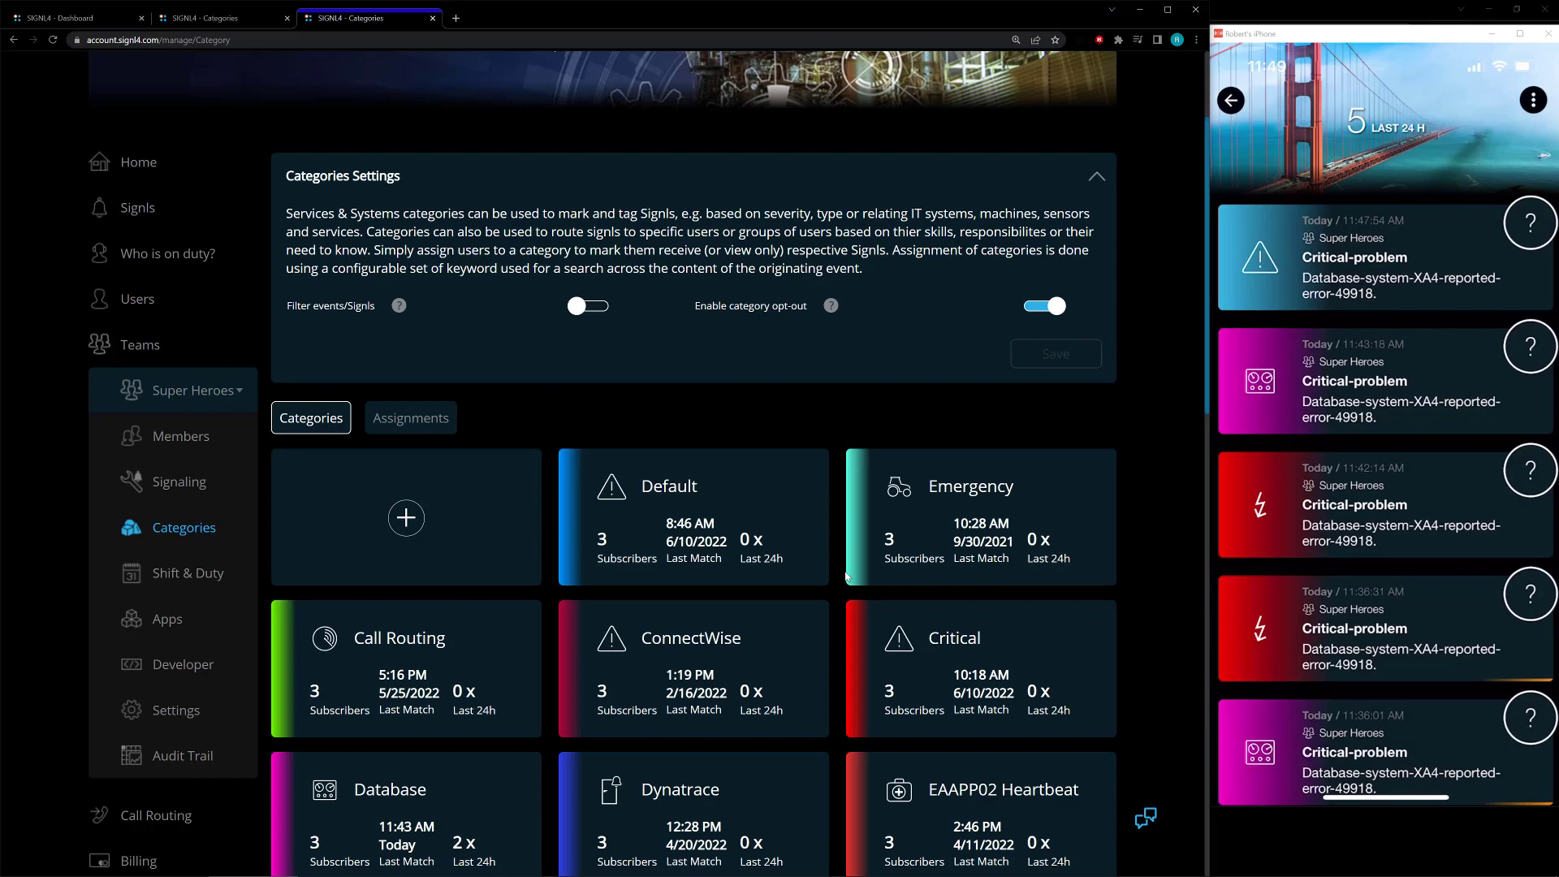
{"action": "scroll", "coordinate": [804, 568], "scroll_direction": "down", "scroll_amount": 4}
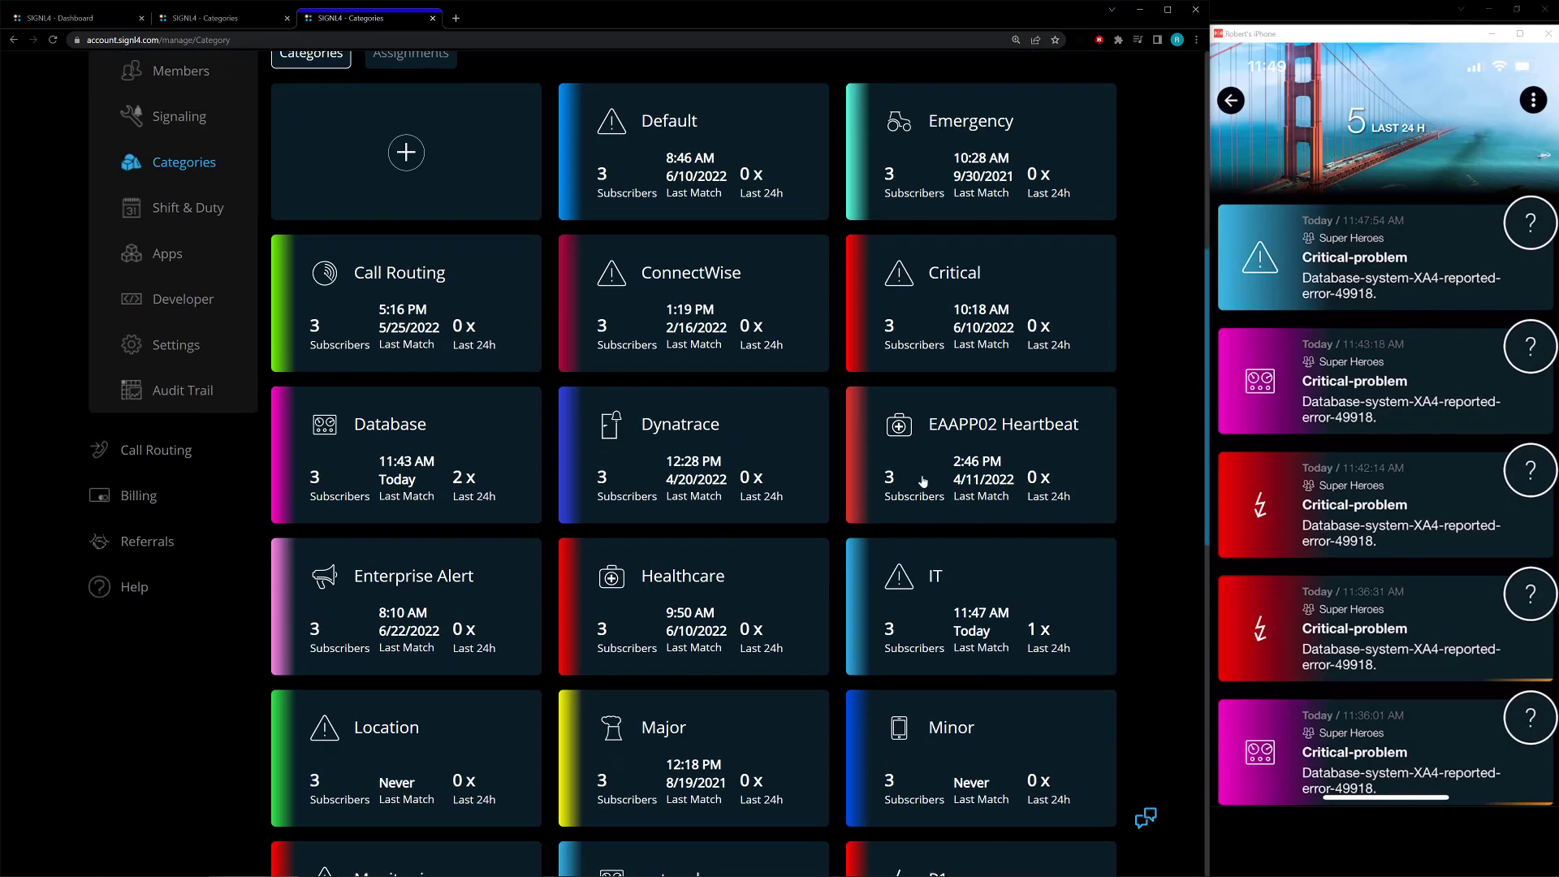
{"action": "scroll", "coordinate": [971, 363], "scroll_direction": "down", "scroll_amount": 2}
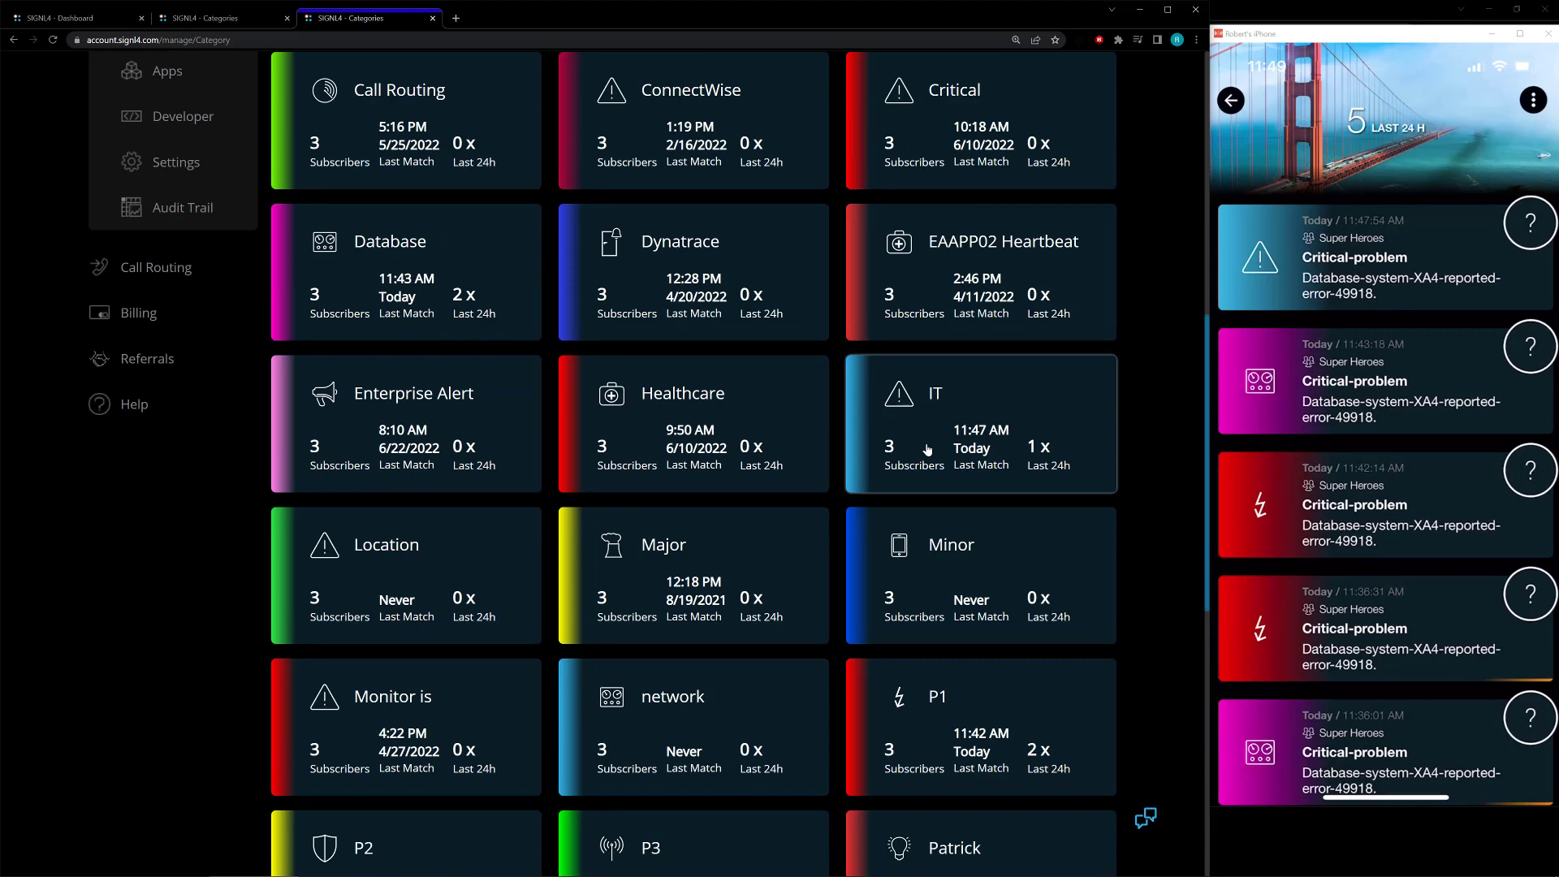
- Open the IT category and change its "*Data*" matching keyword to the escaped form "\*data\*"
{"action": "left_click", "coordinate": [927, 449]}
{"action": "scroll", "coordinate": [626, 506], "scroll_direction": "down", "scroll_amount": 2}
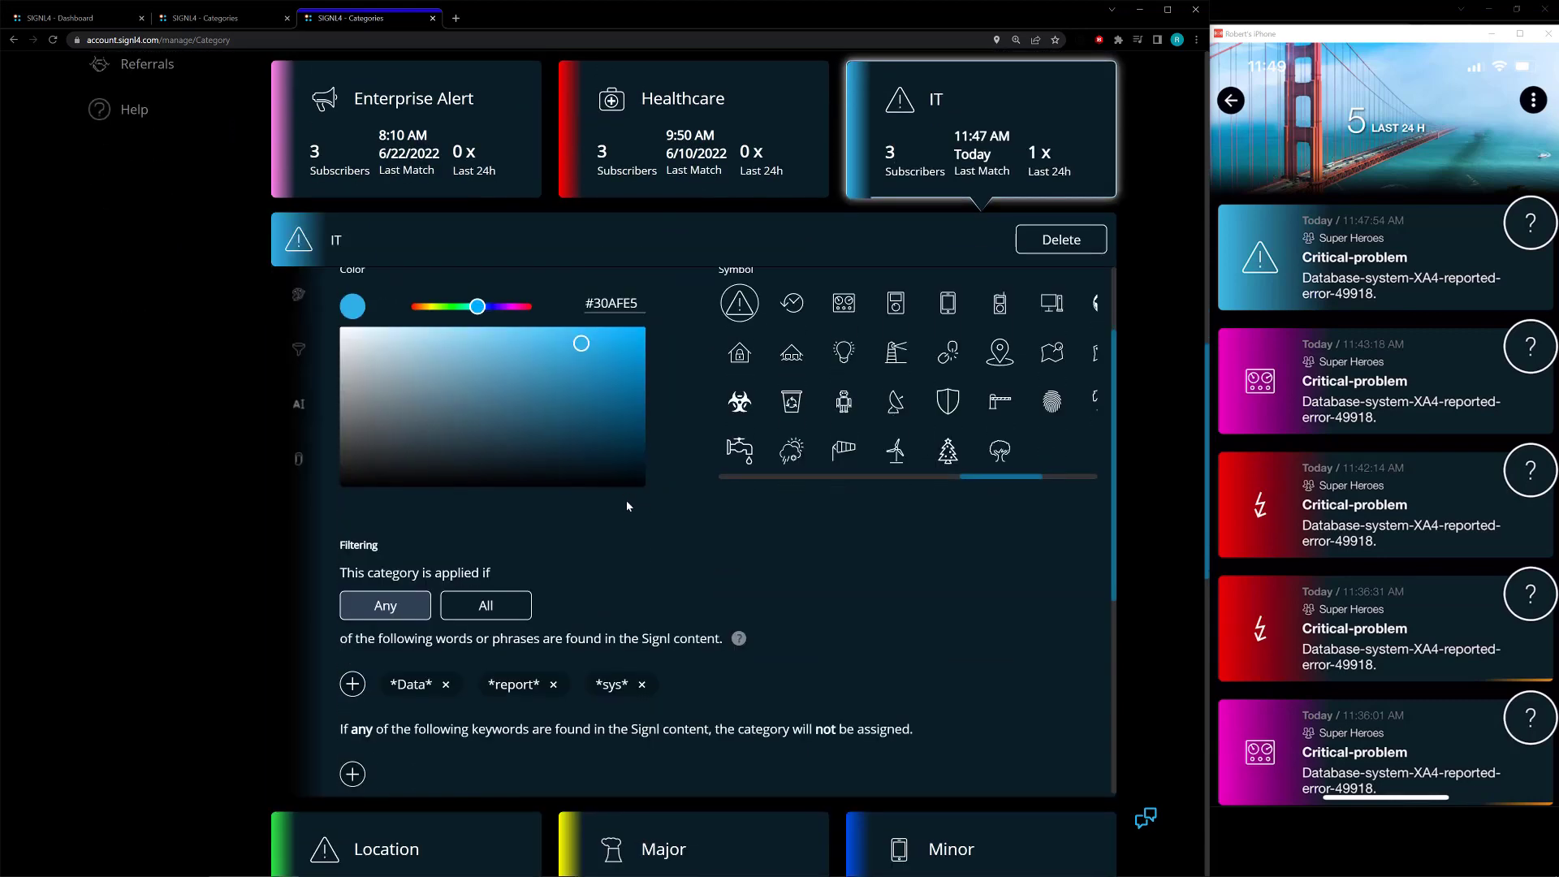
{"action": "left_click", "coordinate": [383, 693]}
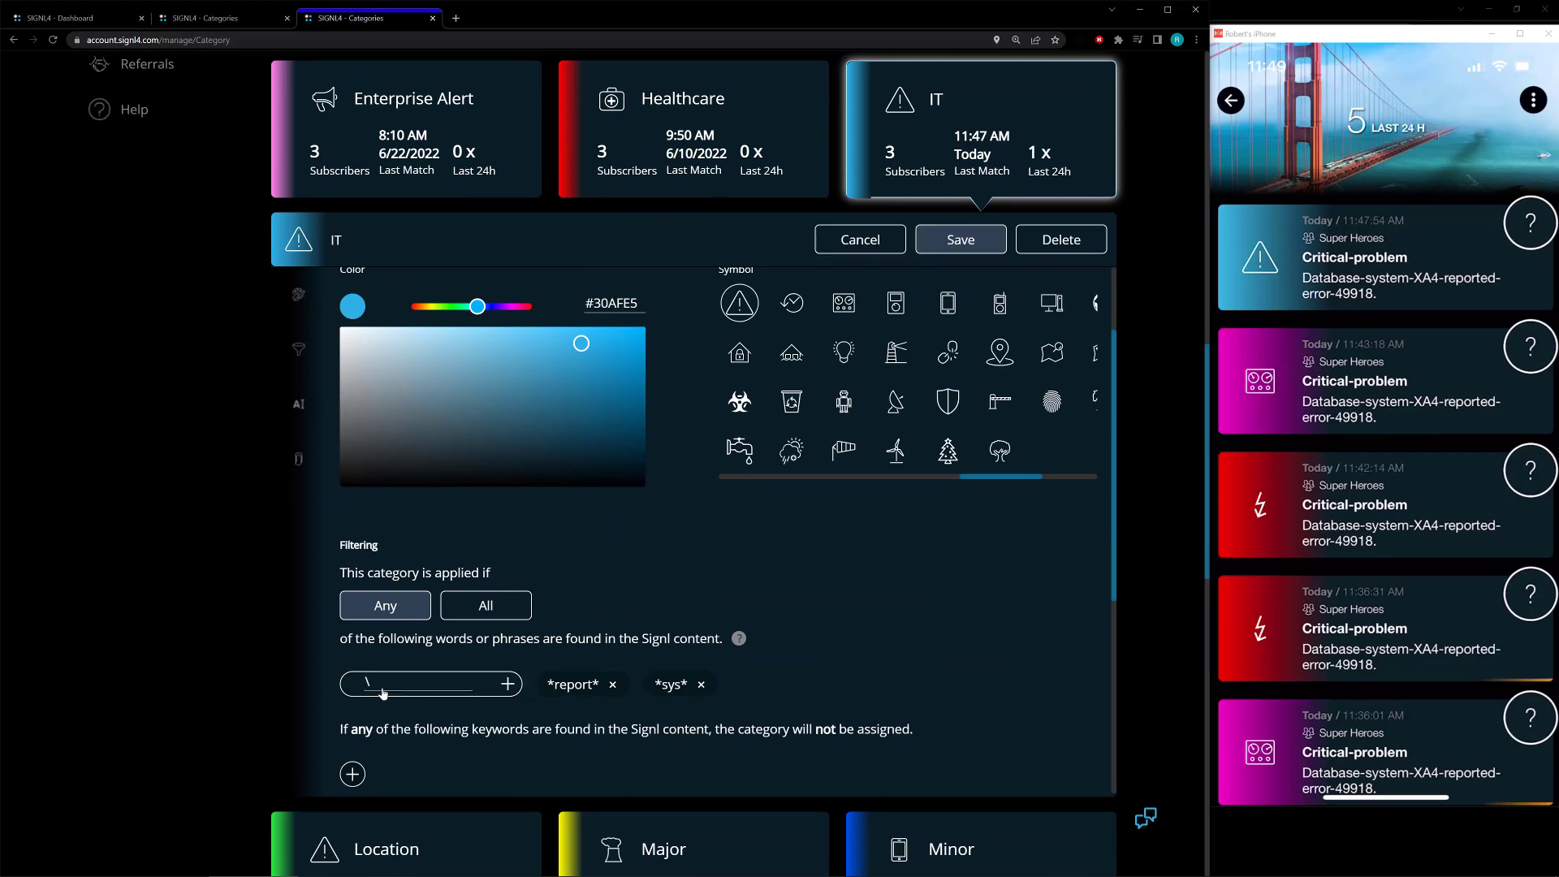
{"action": "type", "text": "\\*data\\*"}
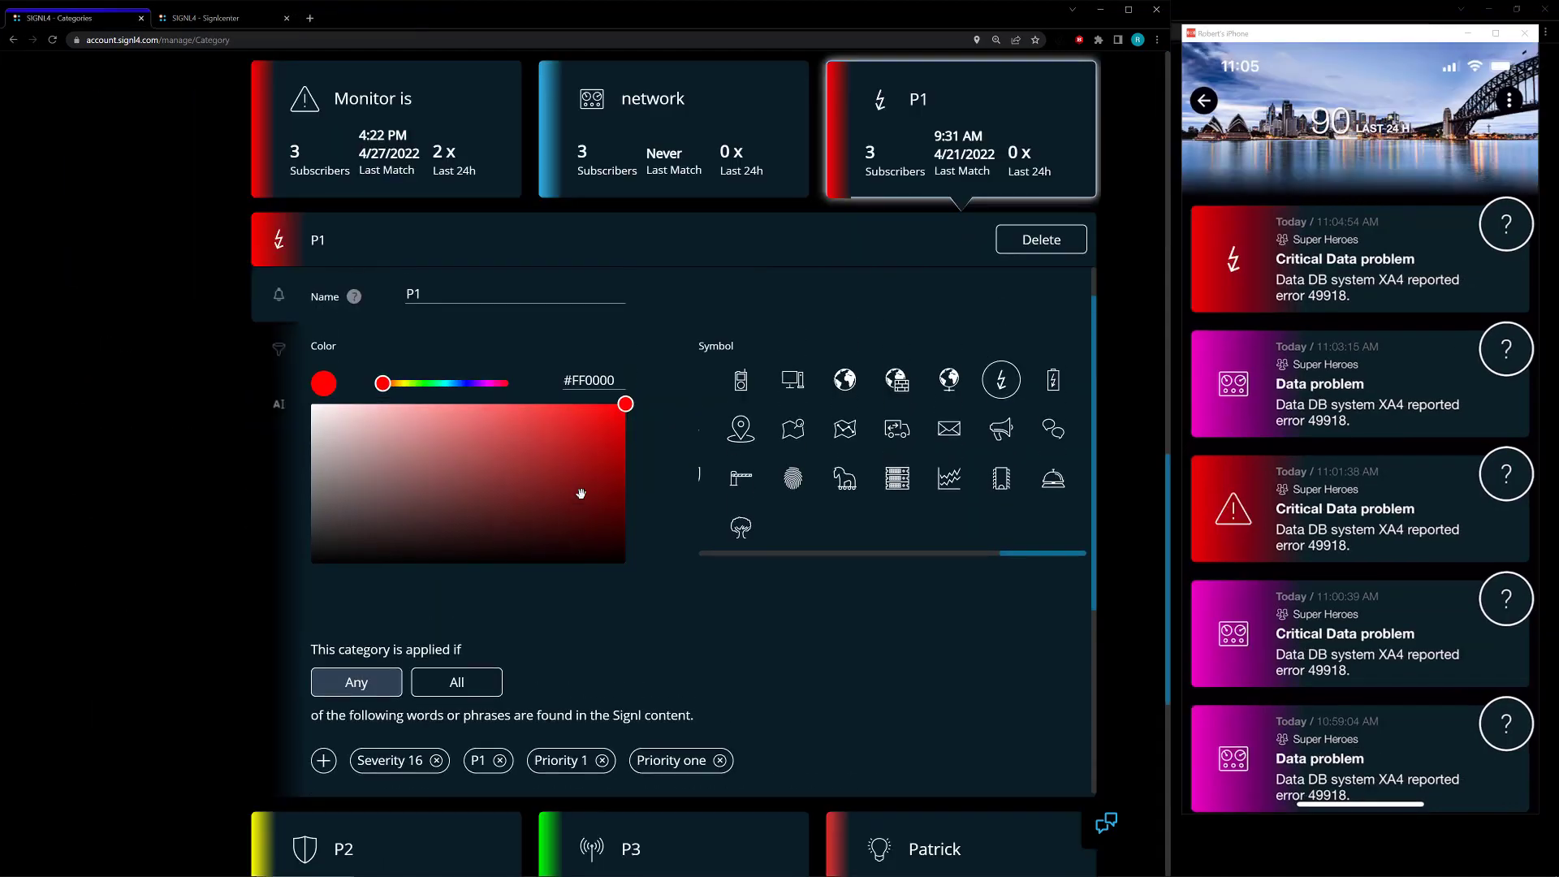
- Close the P1 category, enable Filter events/Signls in the category settings and save the change
{"action": "scroll", "coordinate": [444, 438], "scroll_direction": "up", "scroll_amount": 3}
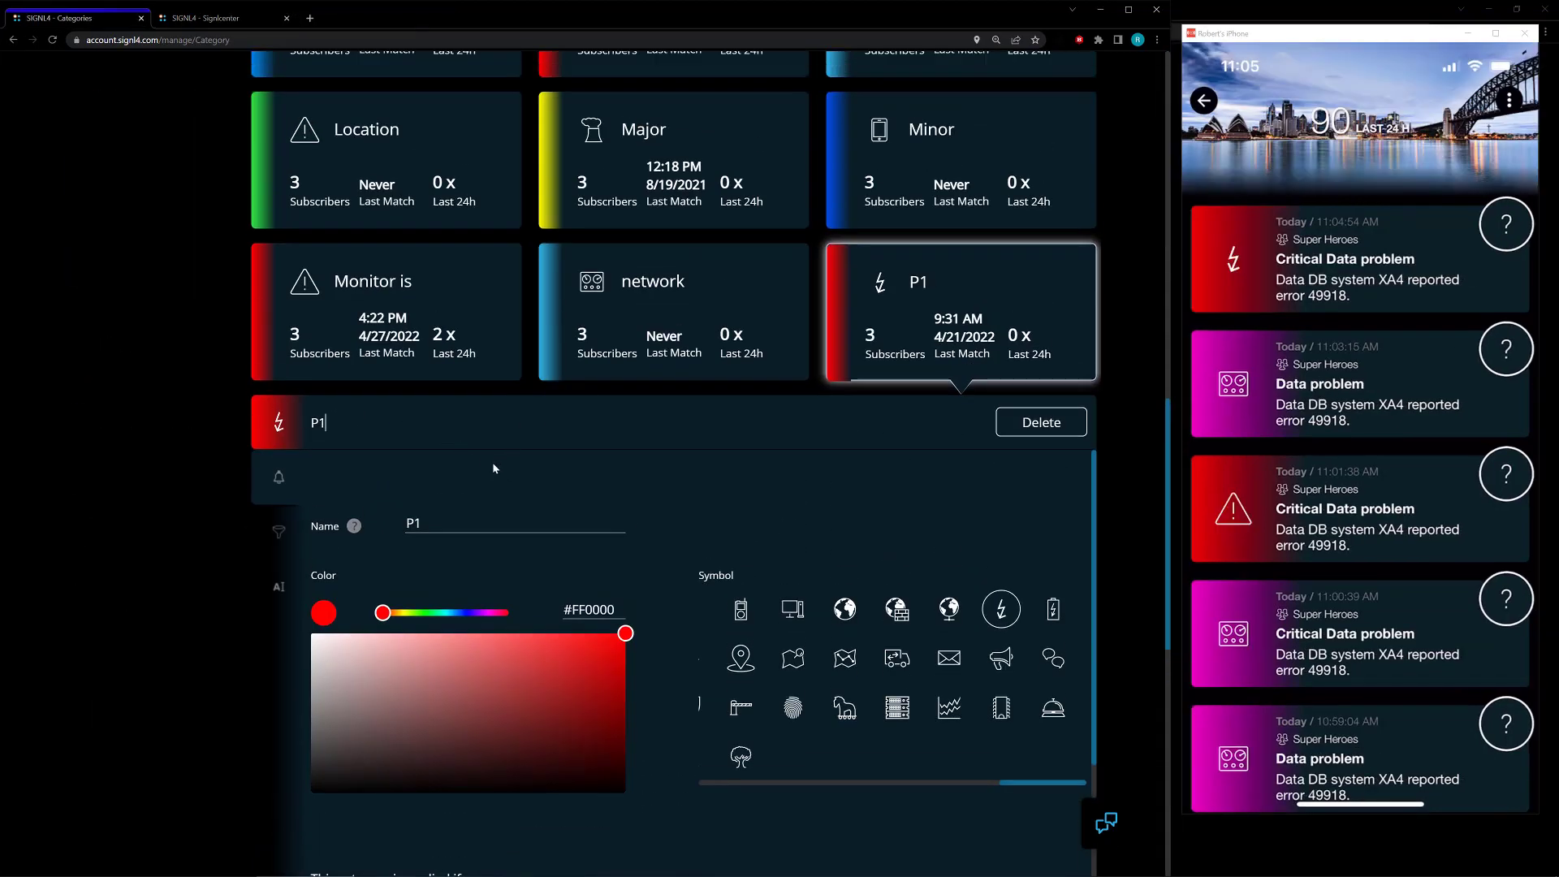
{"action": "left_click", "coordinate": [950, 297]}
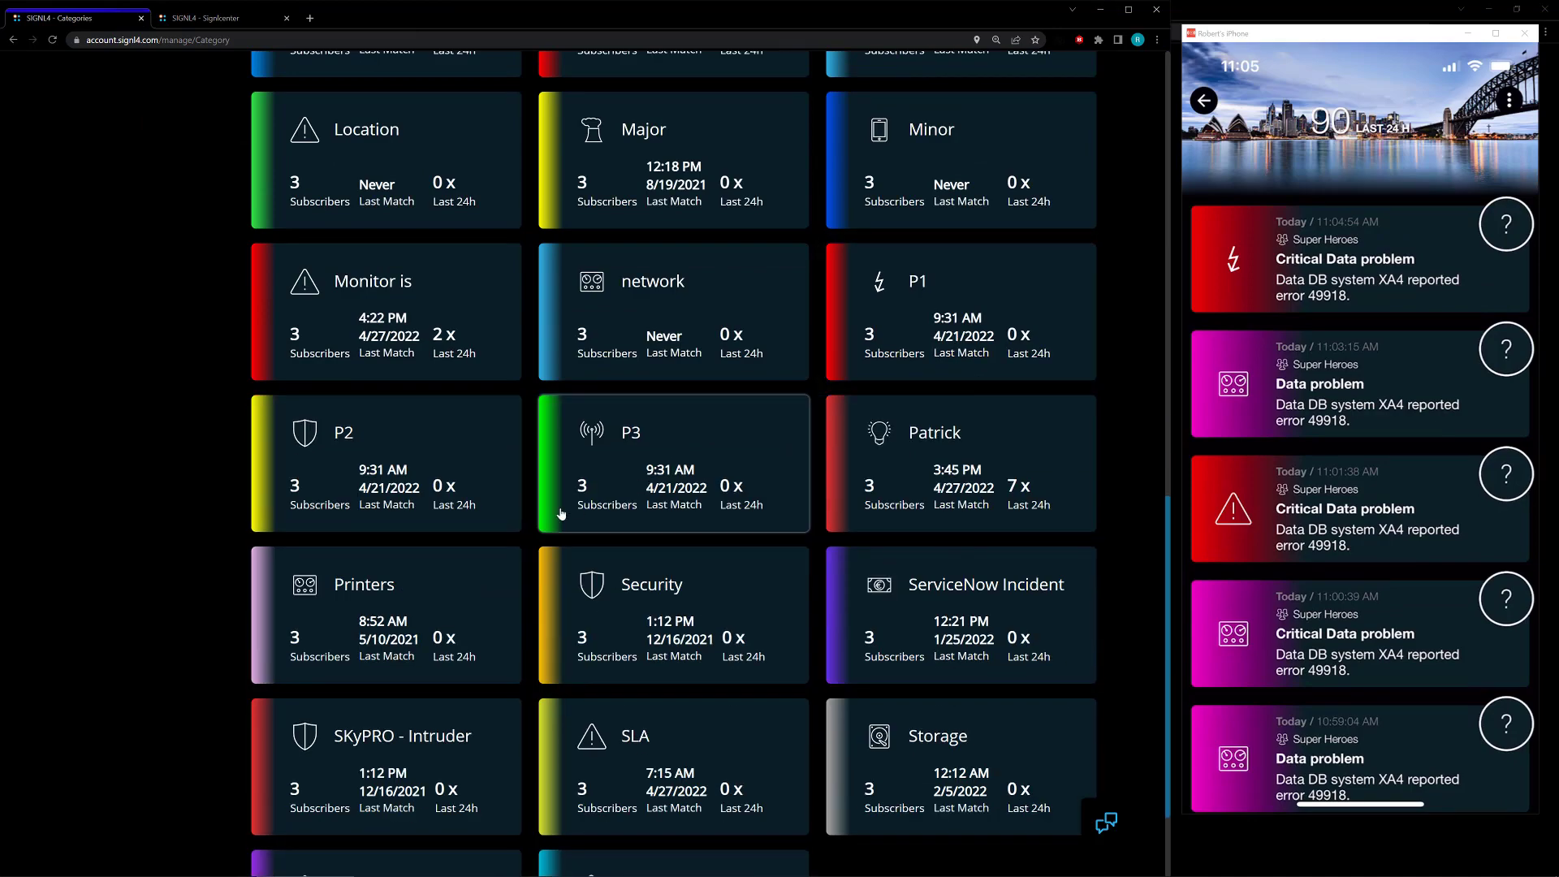
{"action": "scroll", "coordinate": [560, 513], "scroll_direction": "up", "scroll_amount": 3}
{"action": "scroll", "coordinate": [560, 513], "scroll_direction": "up", "scroll_amount": 10}
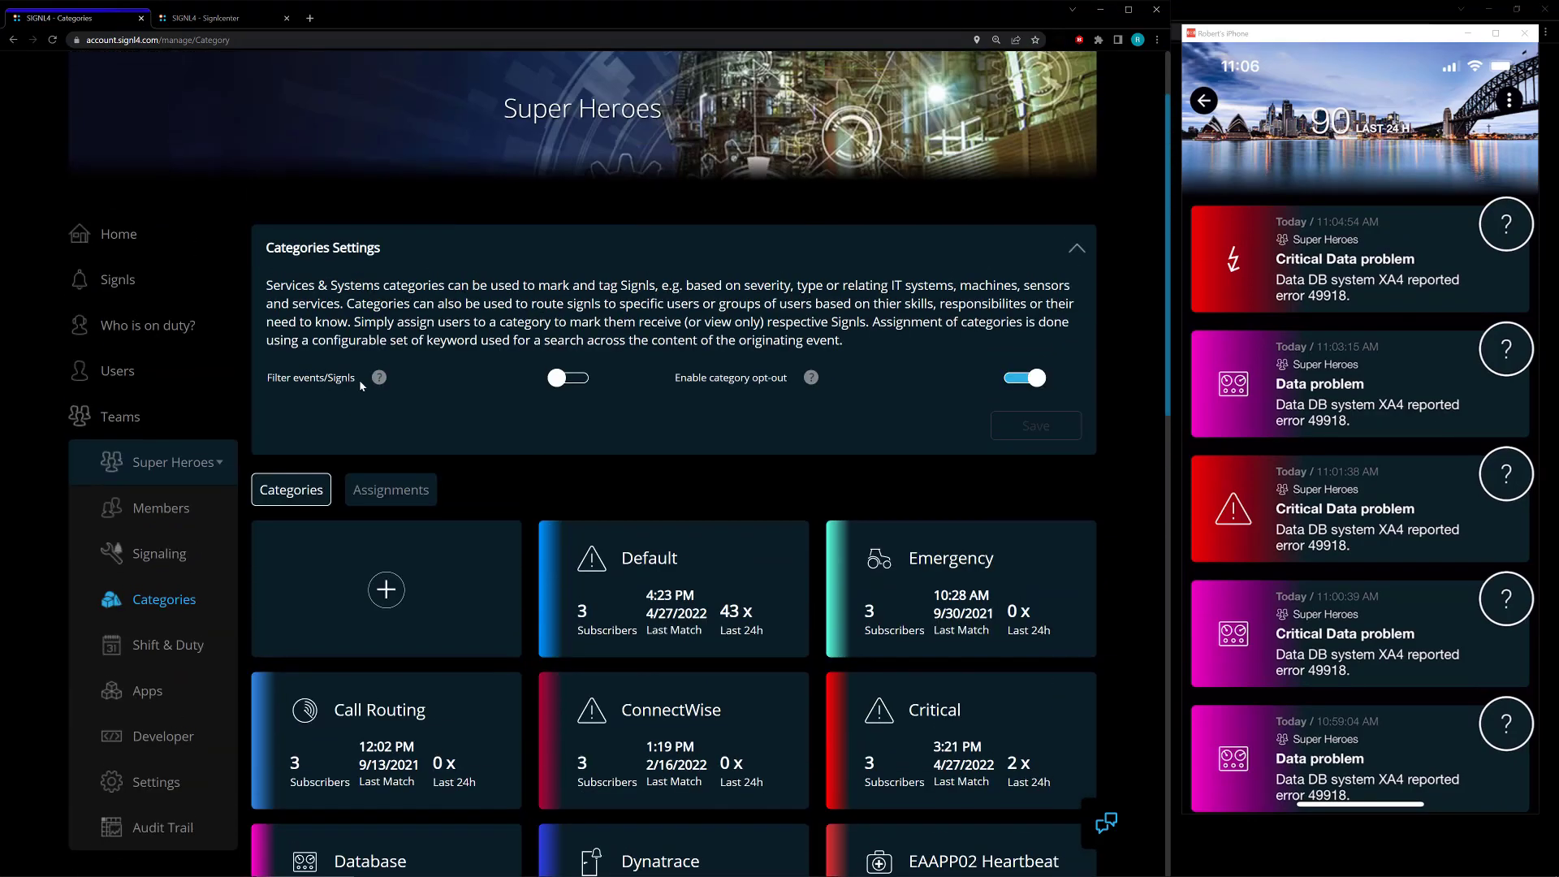
{"action": "left_click", "coordinate": [558, 378]}
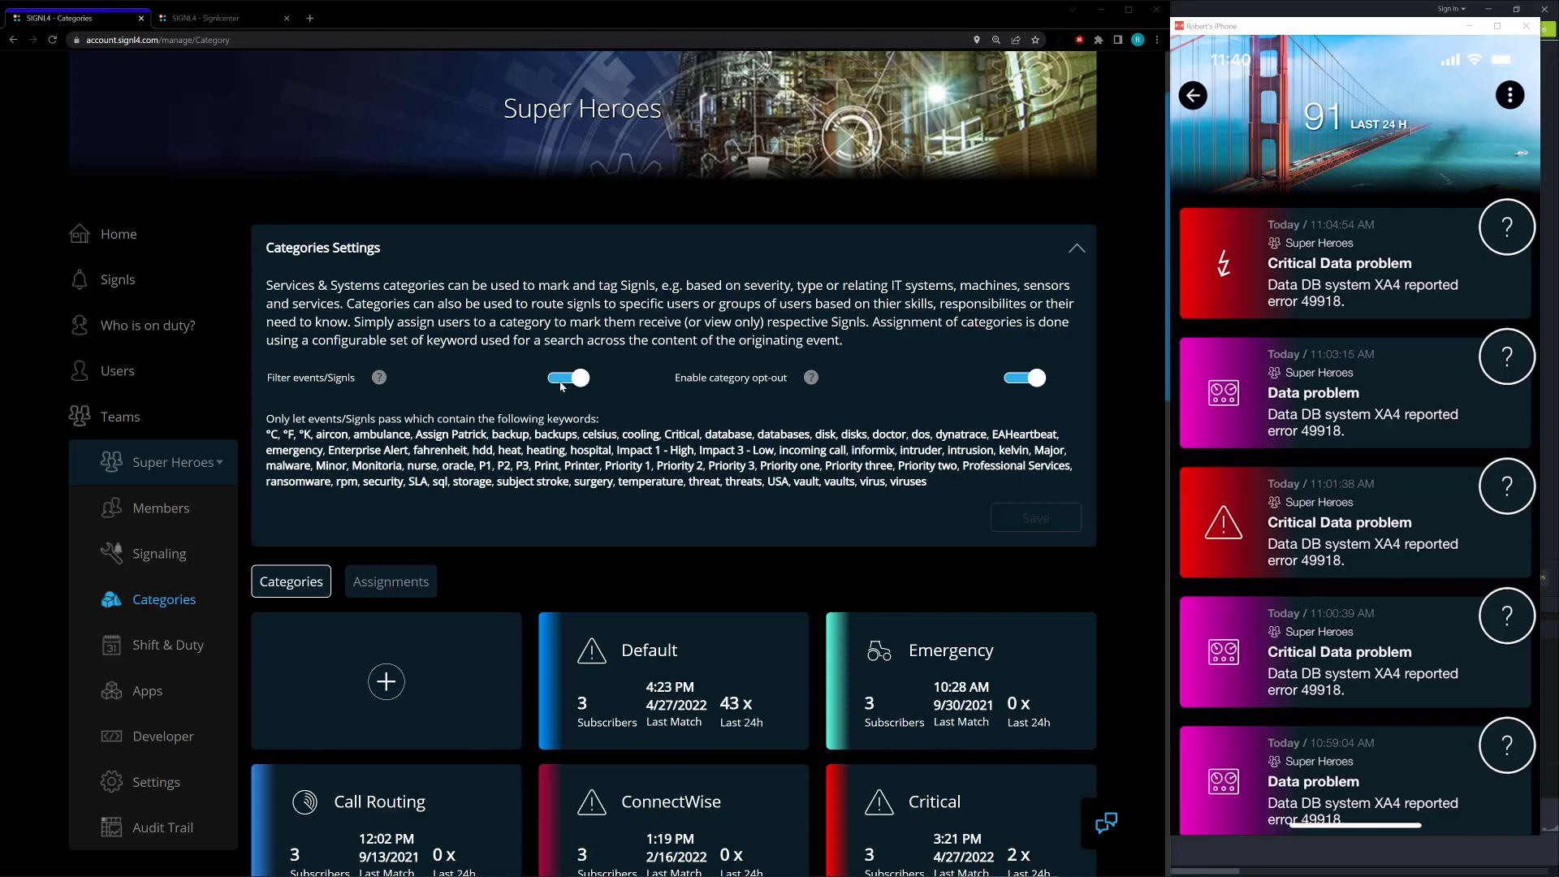
{"action": "left_click", "coordinate": [1035, 518]}
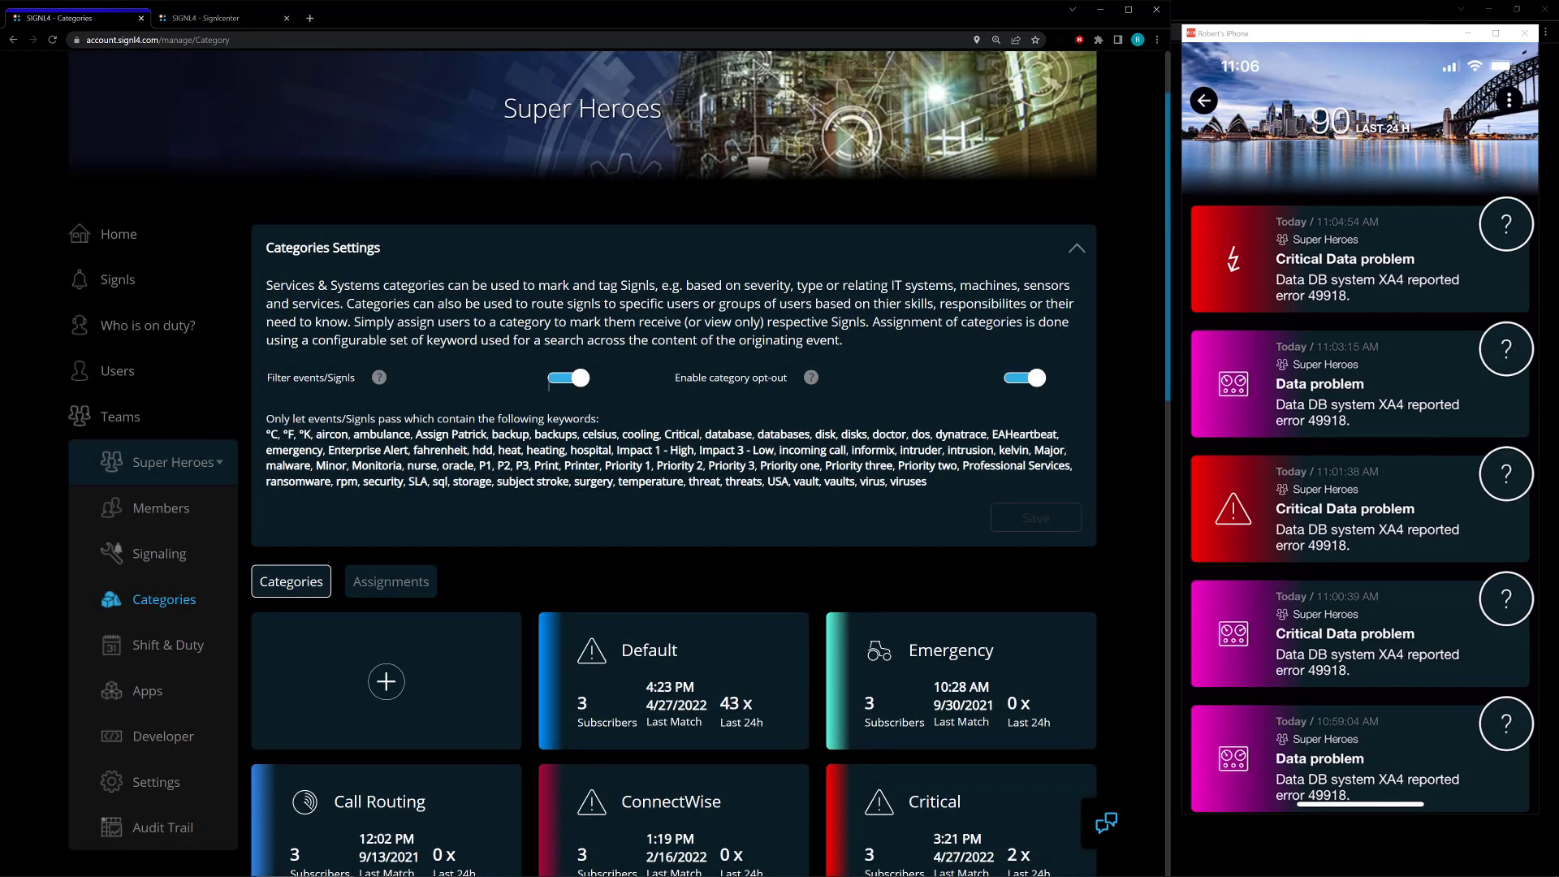
- Look over the category list, and examine the details and event state of the two newest "Problem on system XA4" events
{"action": "scroll", "coordinate": [674, 463], "scroll_direction": "down", "scroll_amount": 6}
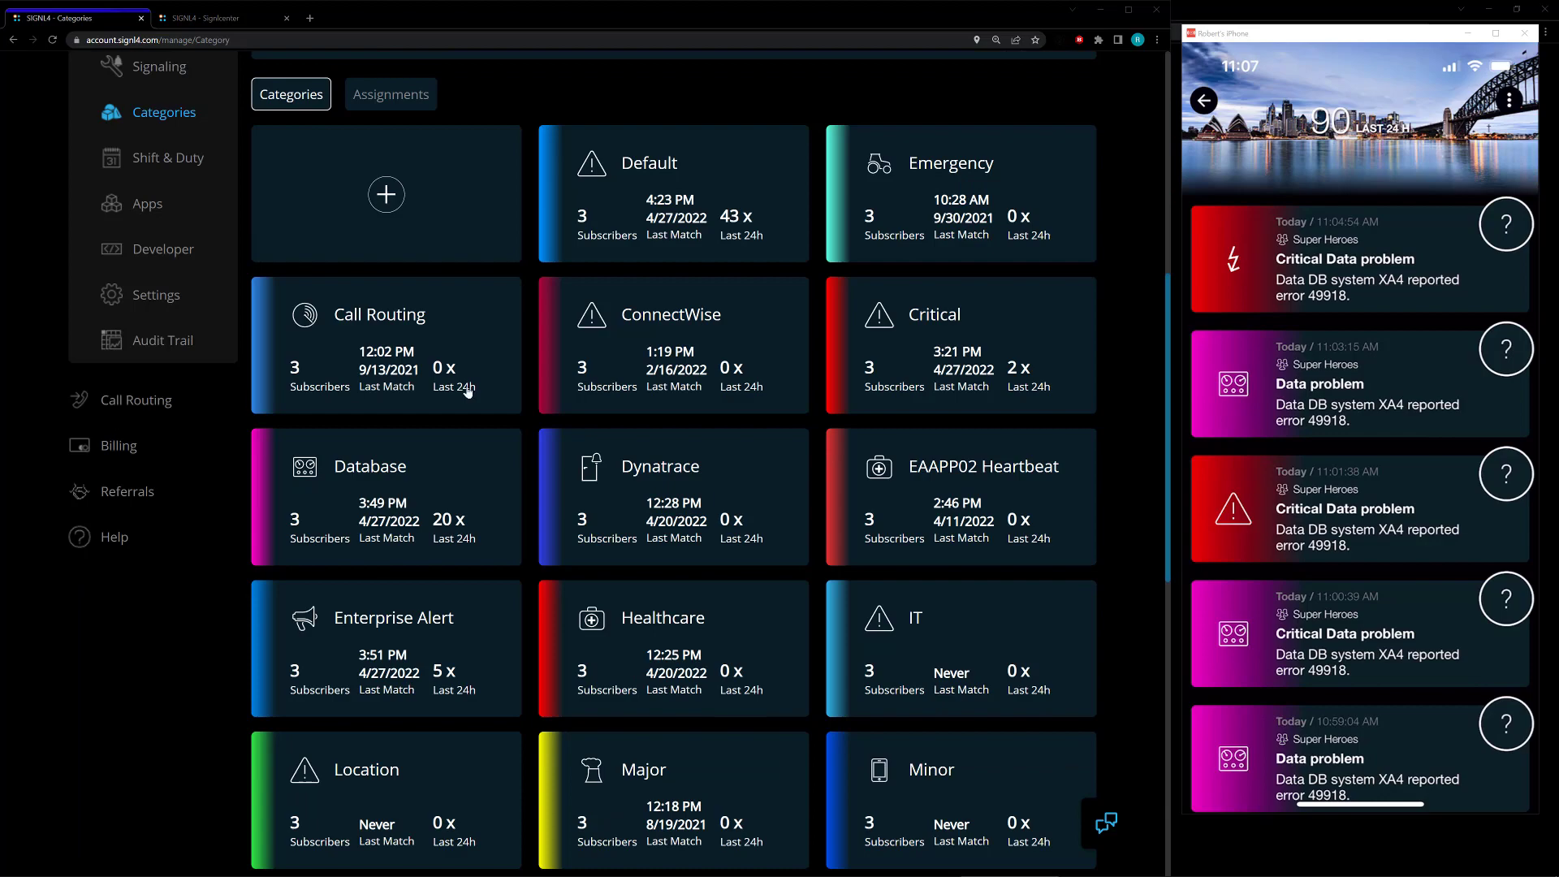
{"action": "scroll", "coordinate": [504, 393], "scroll_direction": "up", "scroll_amount": 6}
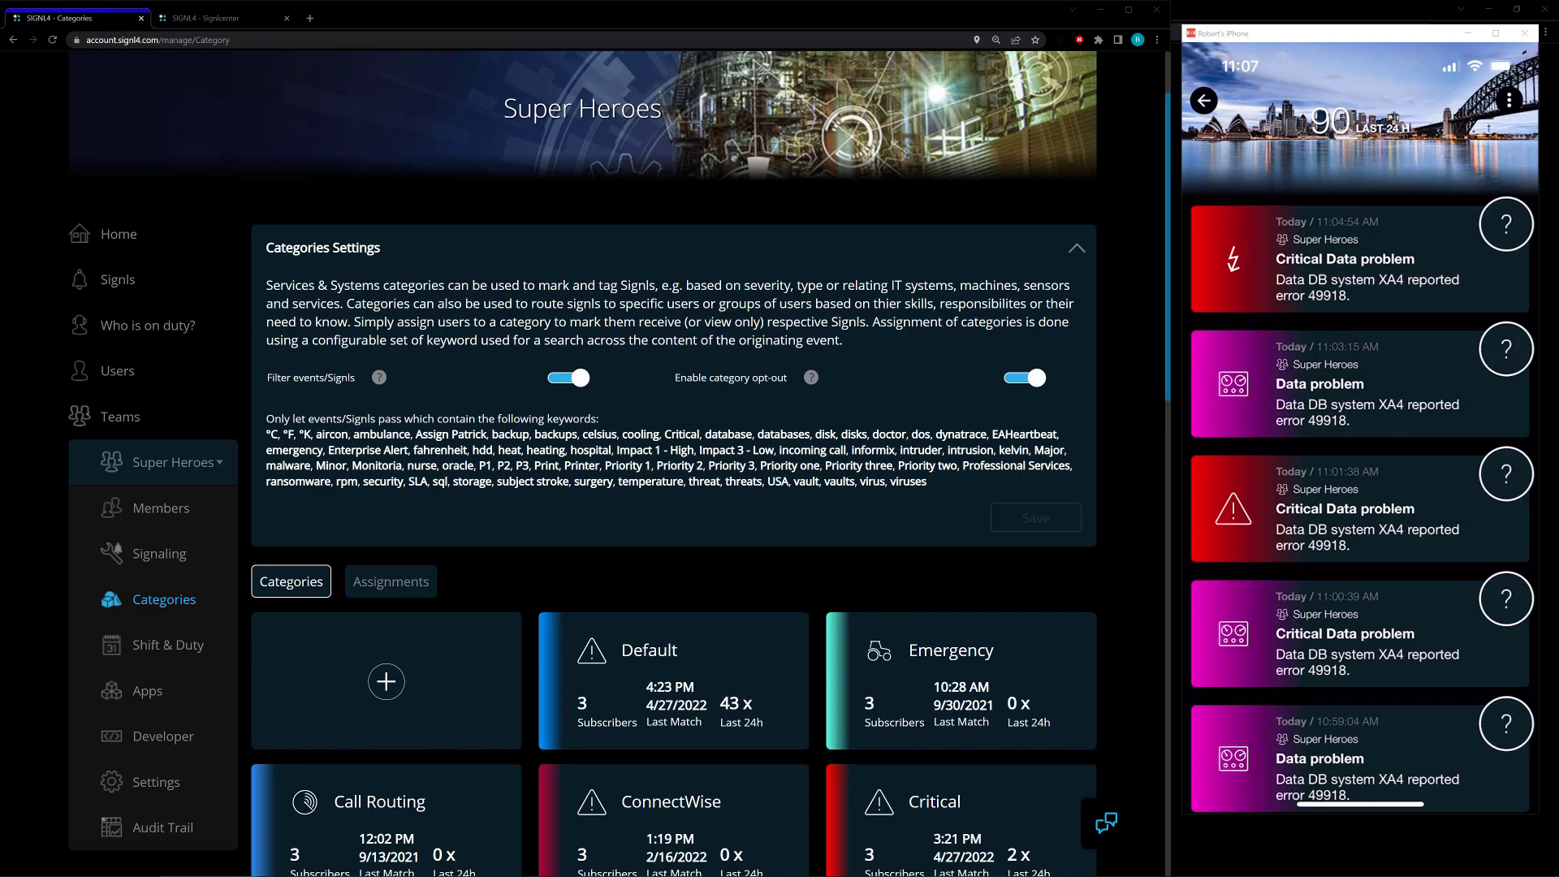
{"action": "left_click", "coordinate": [203, 13]}
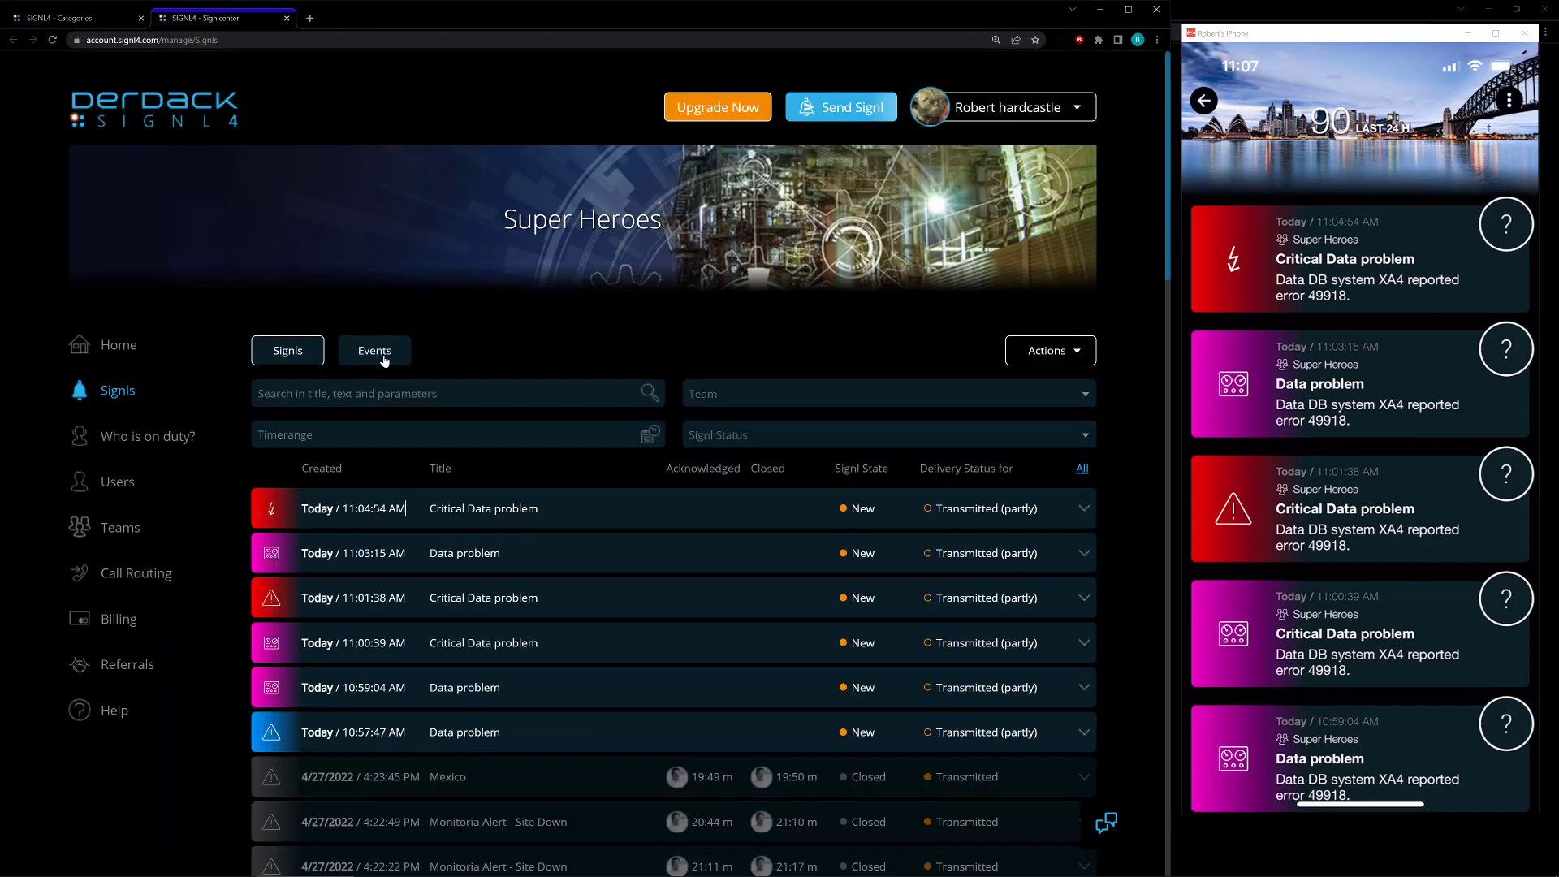
{"action": "left_click", "coordinate": [383, 357]}
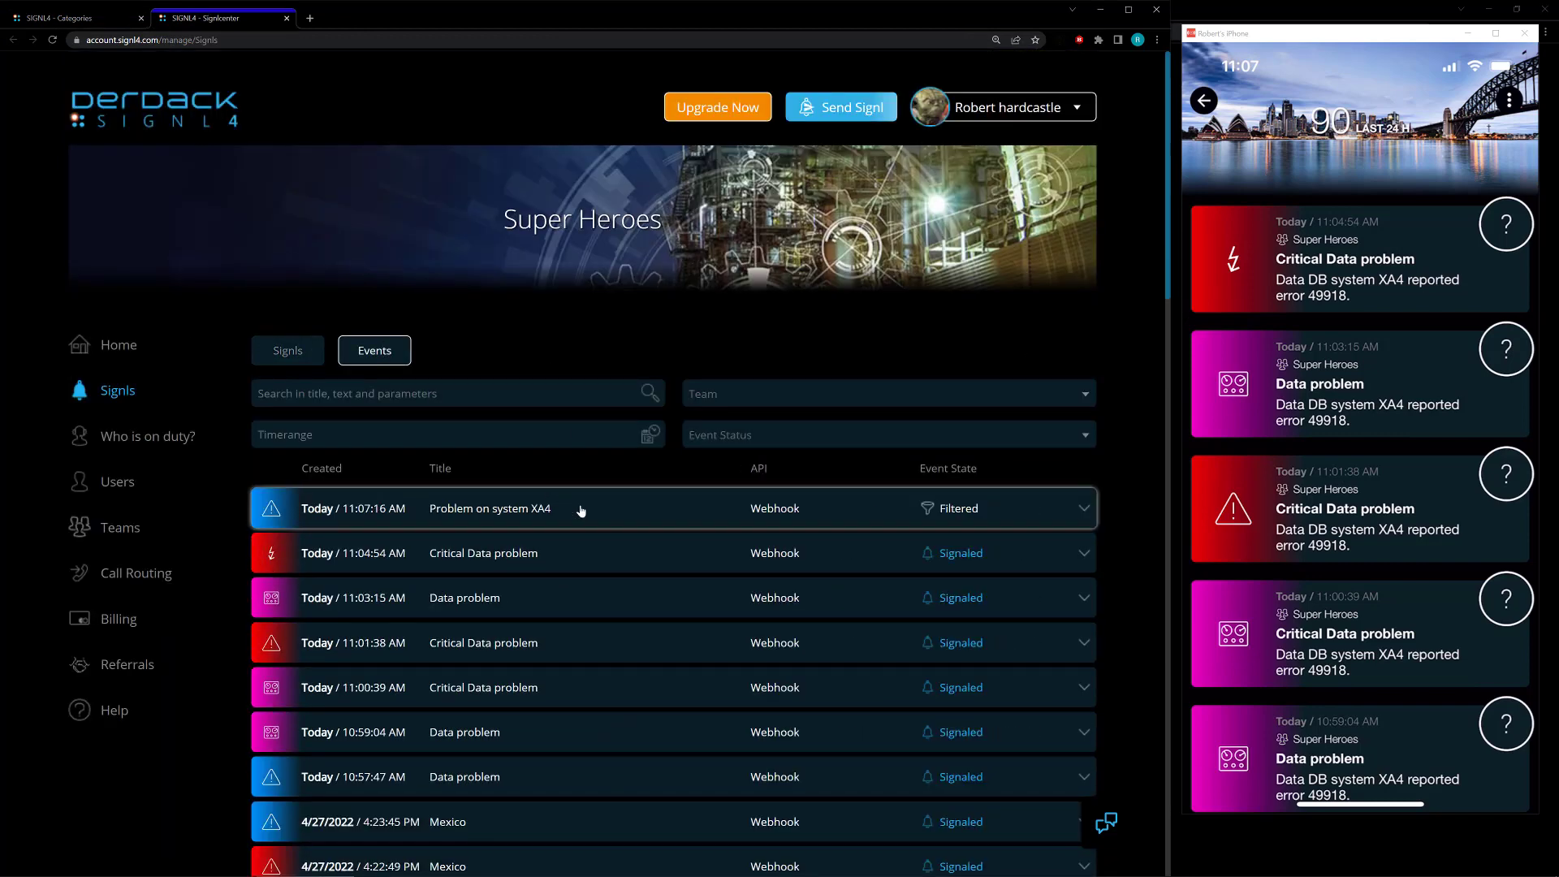
{"action": "left_click", "coordinate": [1035, 510]}
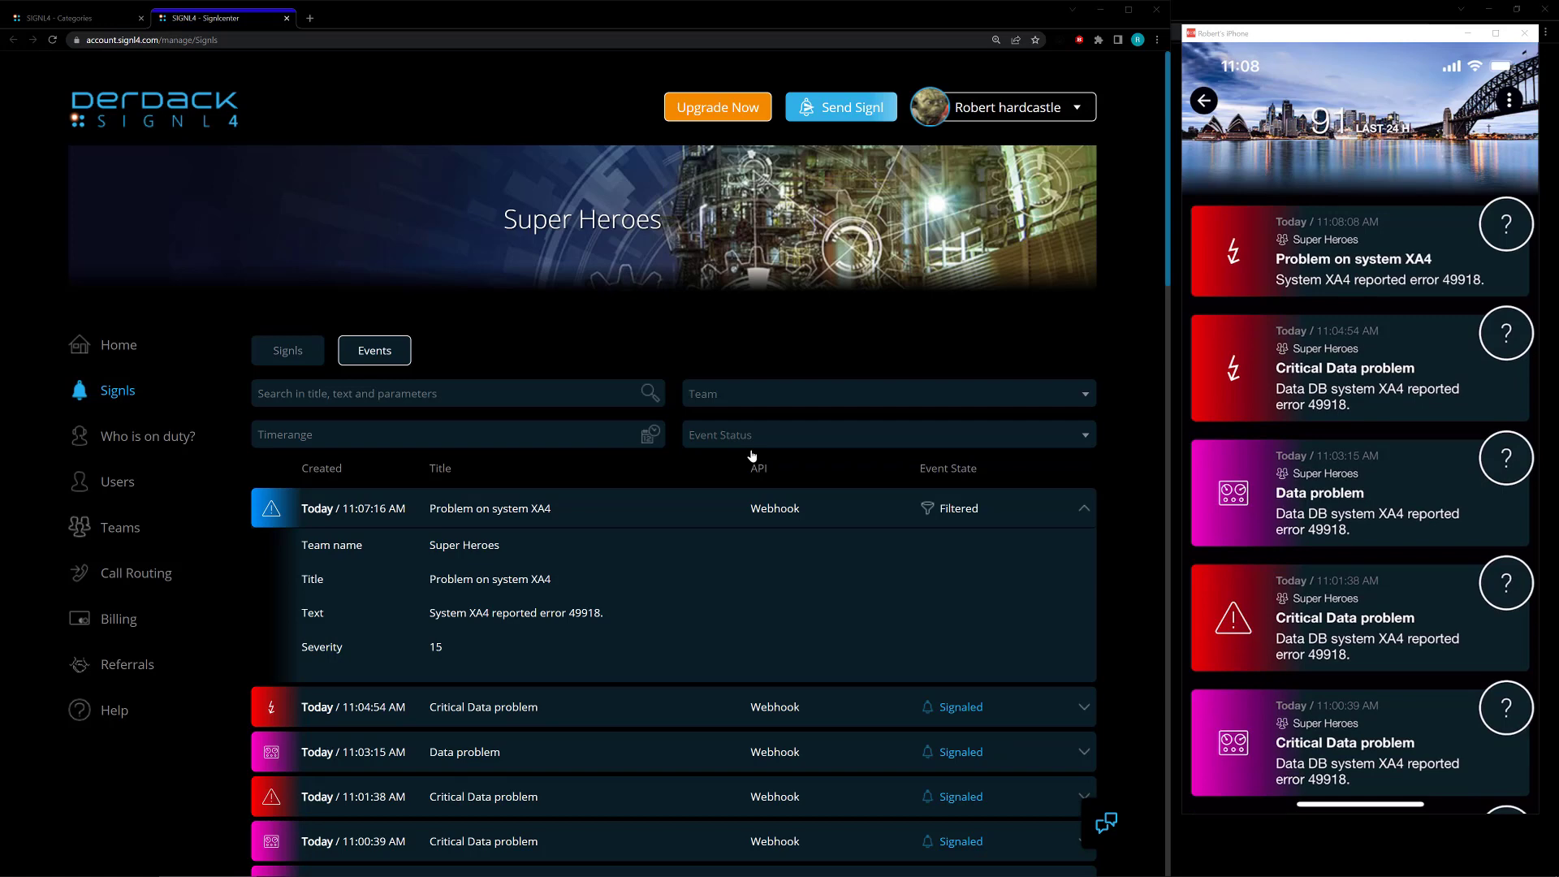
{"action": "left_click", "coordinate": [615, 522]}
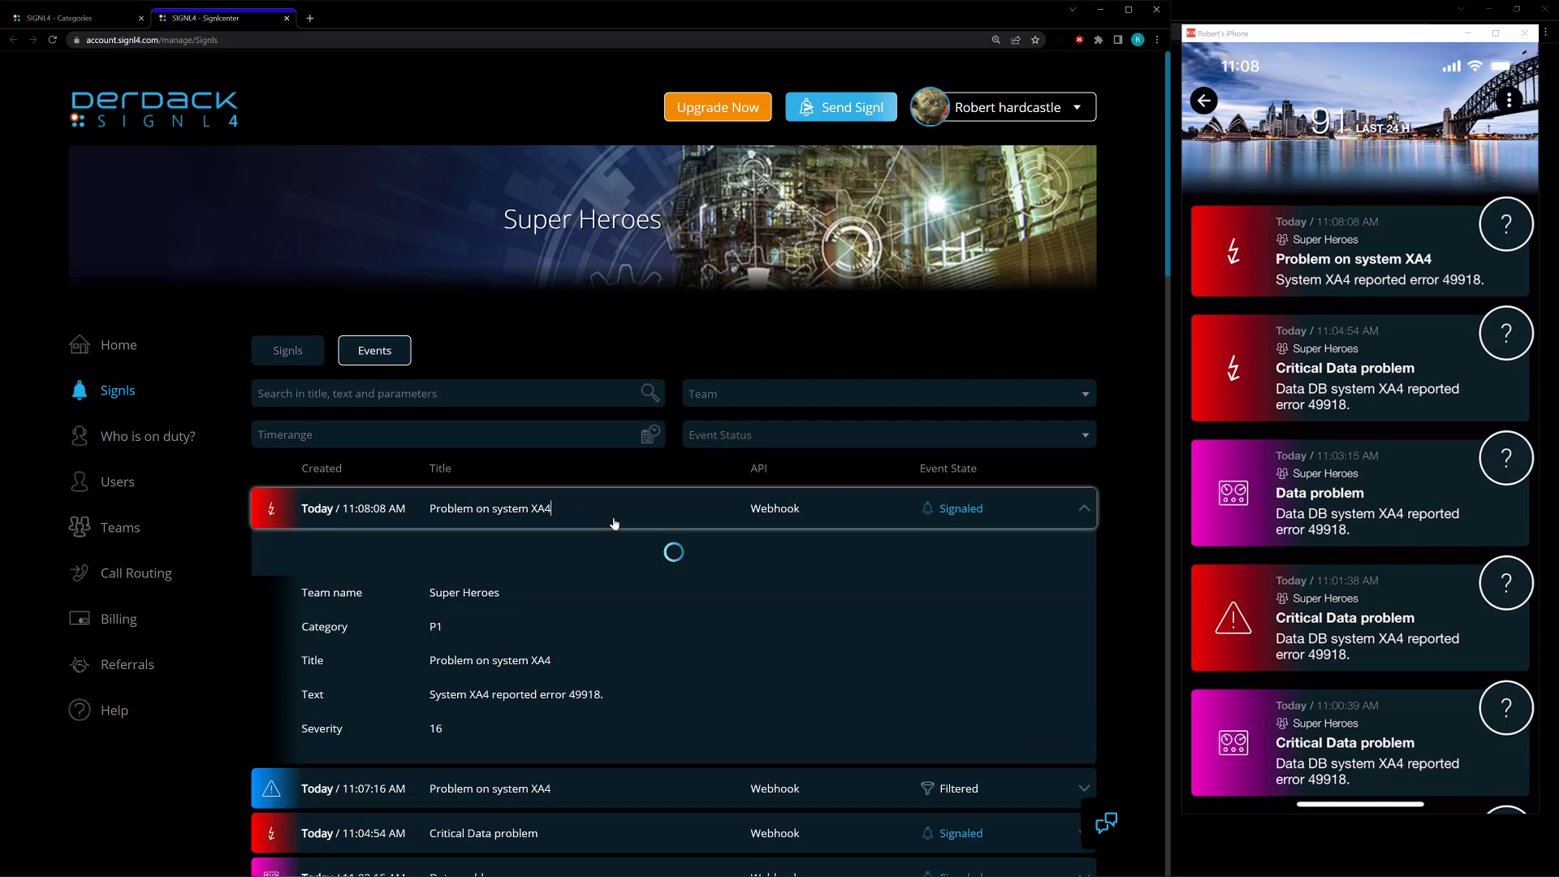